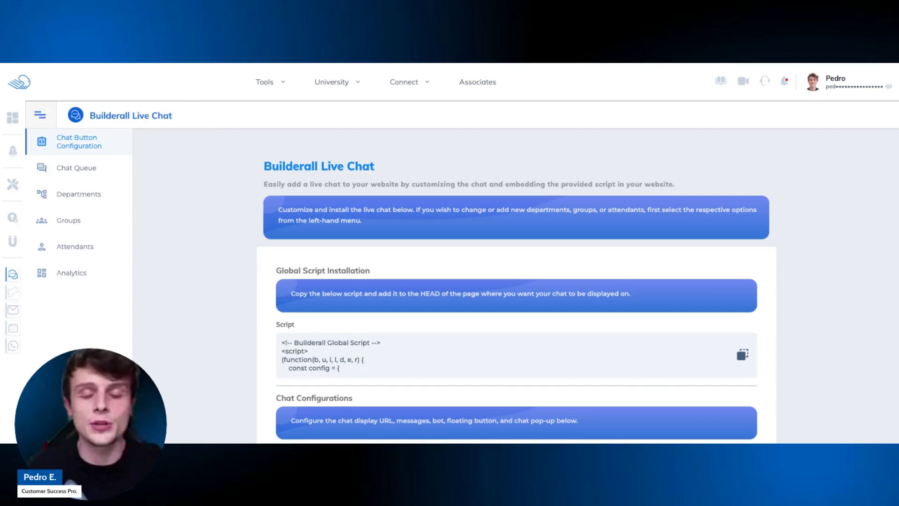
Show and close the Builderall tools catalogue, then review the Global Script Installation section.
click(264, 79)
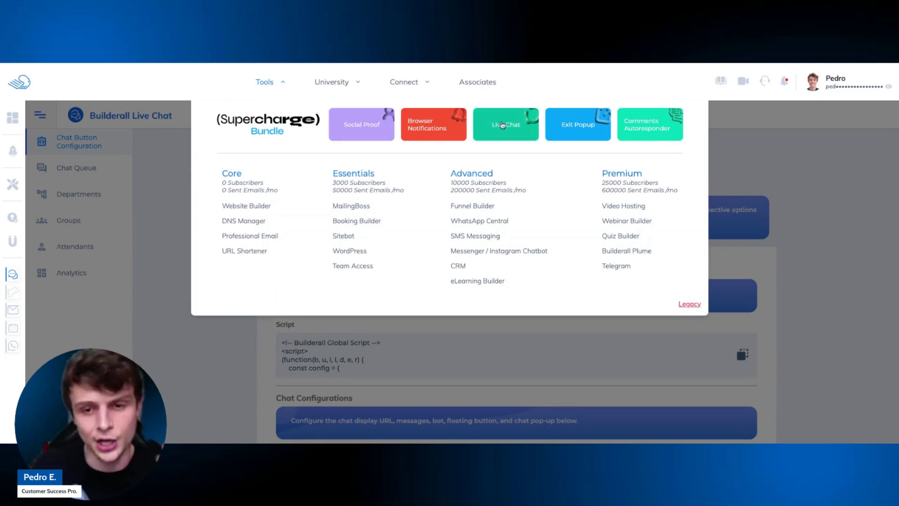
click(222, 356)
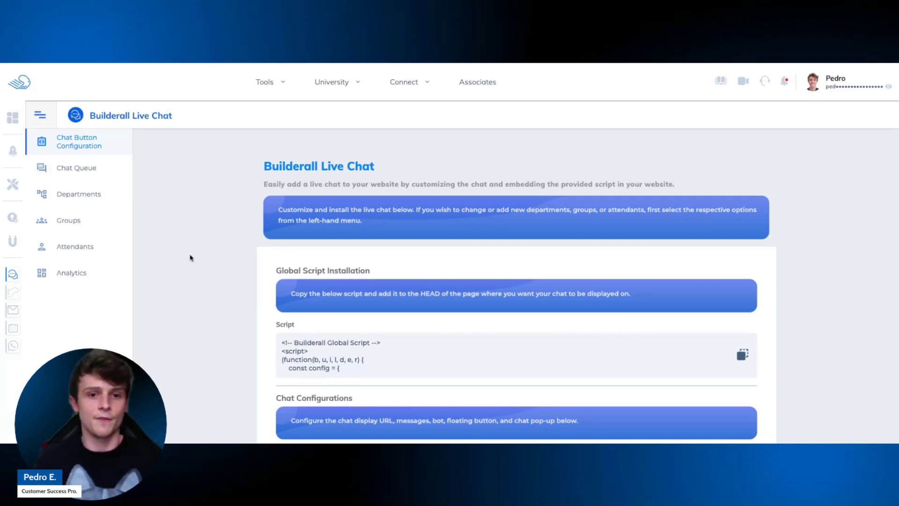
scroll(280, 199, down, 1)
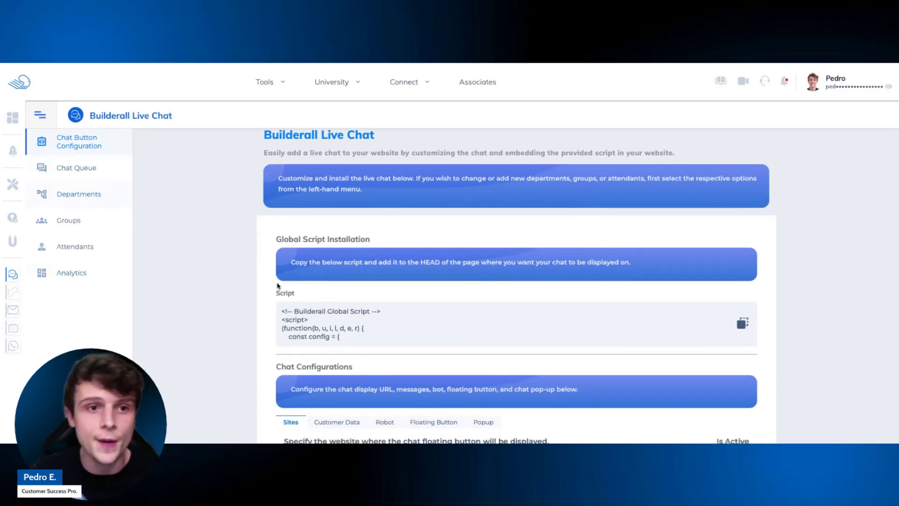
scroll(417, 196, up, 1)
scroll(424, 201, down, 1)
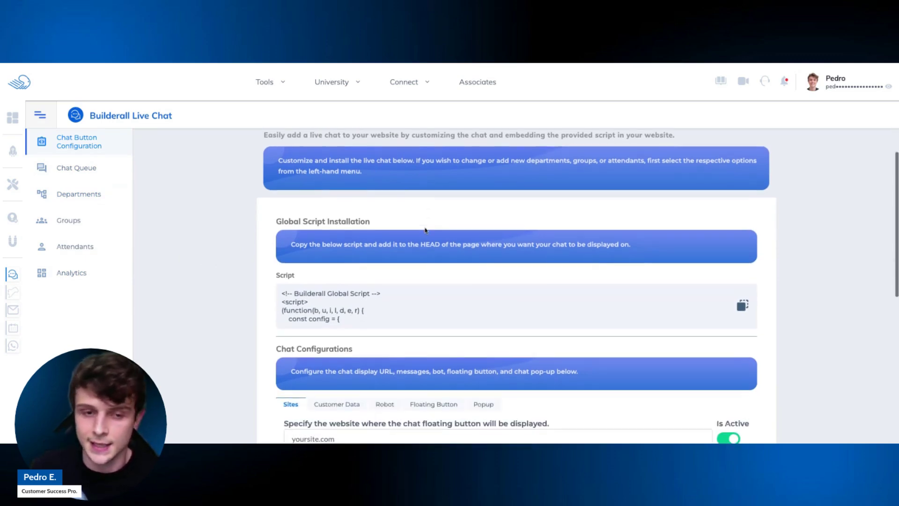
scroll(474, 212, up, 1)
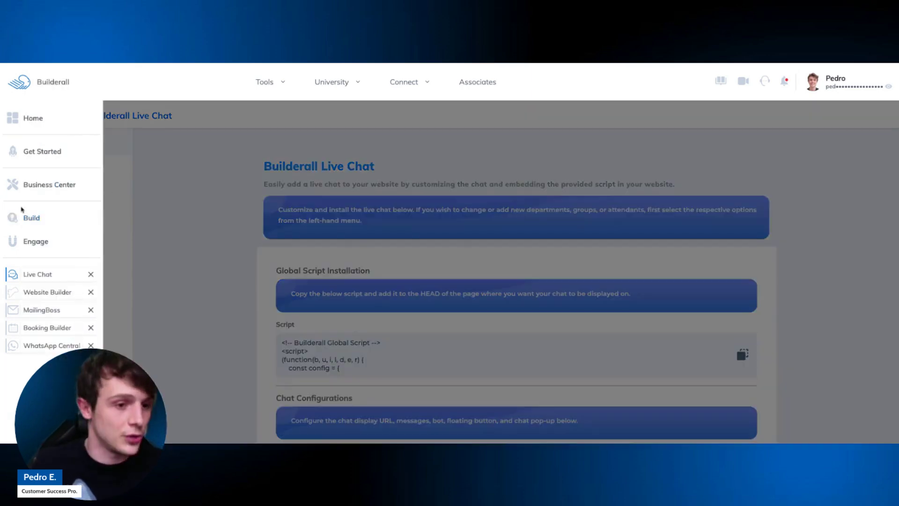
scroll(369, 252, down, 1)
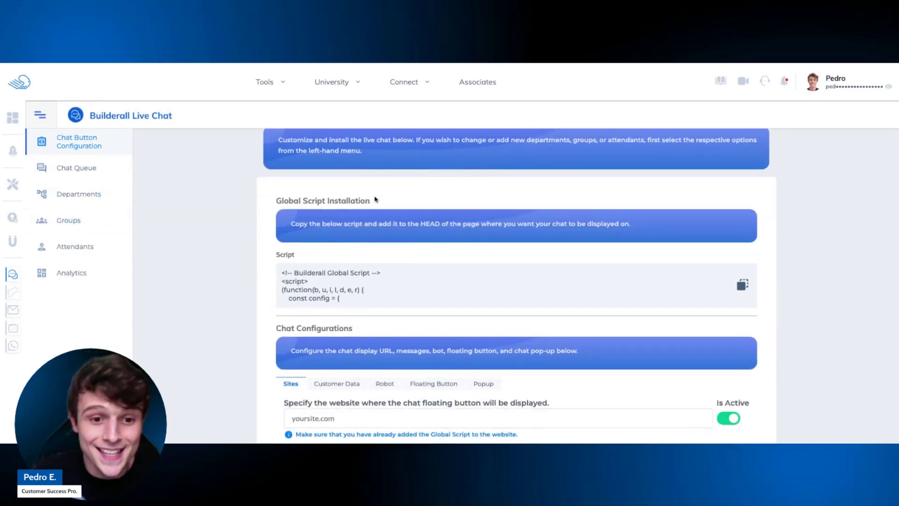
drag(377, 202, 277, 201)
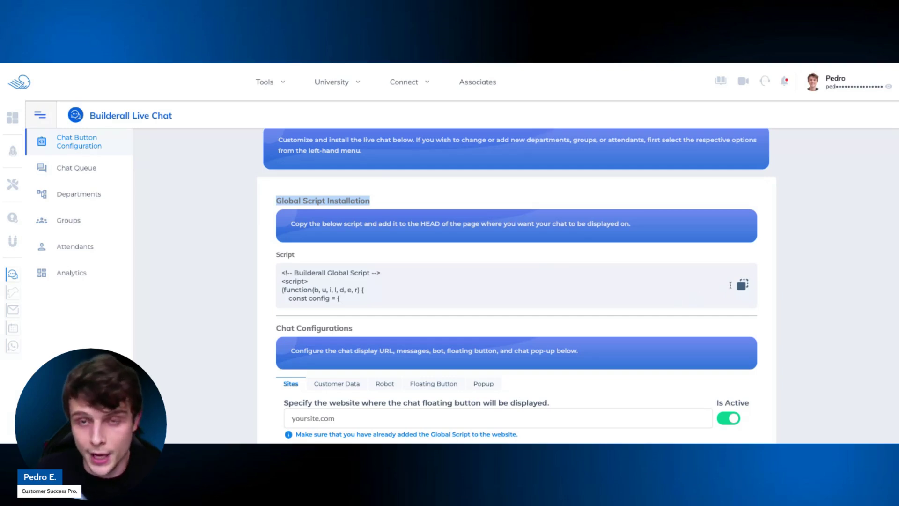
Scroll down to the chat's website address field and select it.
scroll(587, 250, down, 1)
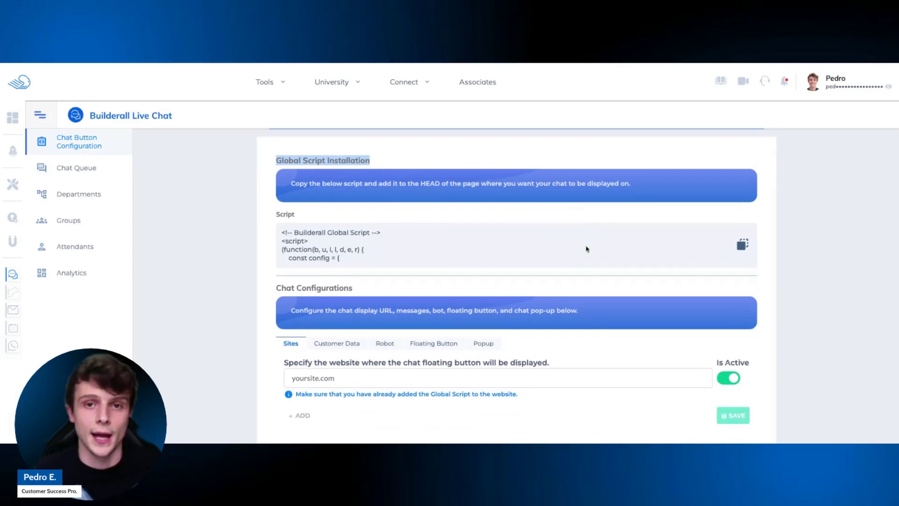
scroll(544, 250, down, 5)
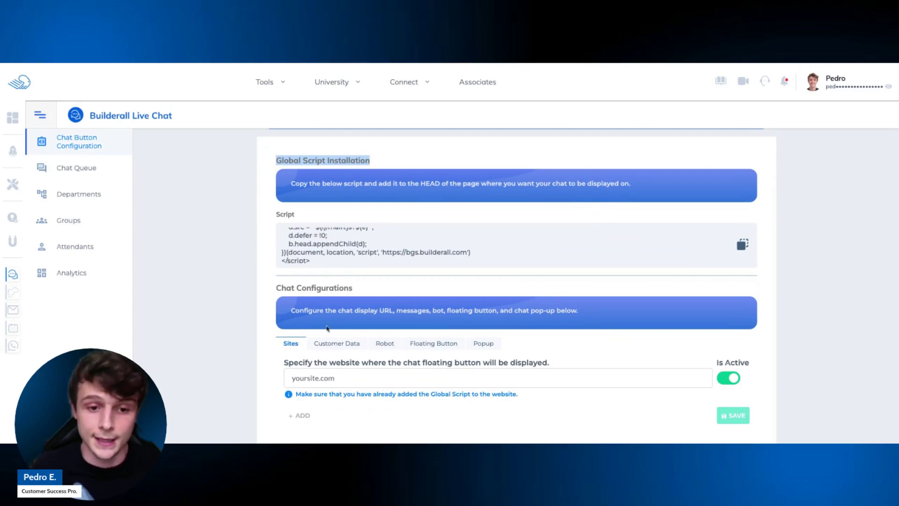
scroll(327, 328, down, 2)
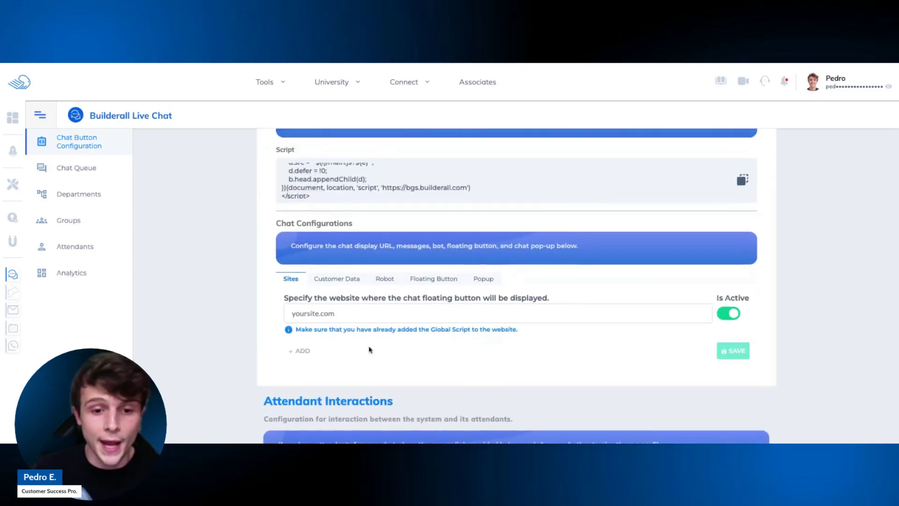
click(342, 314)
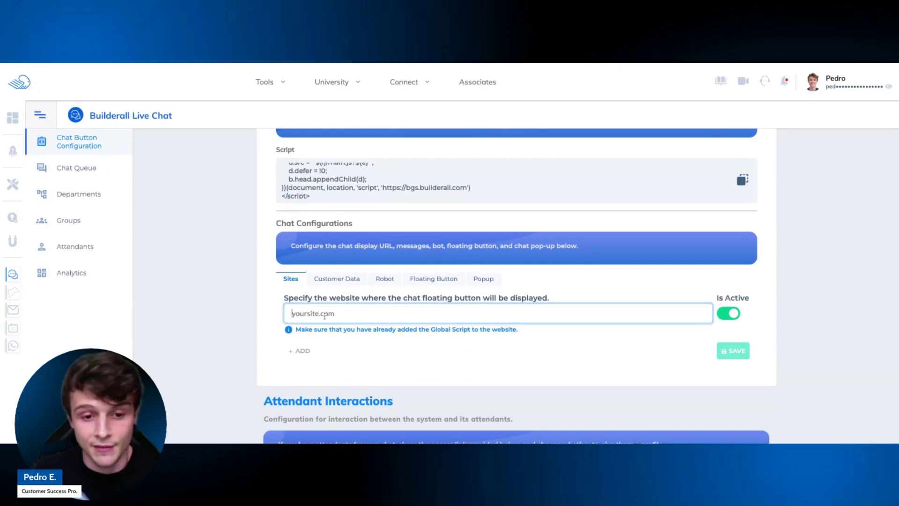
Go to Chat Configurations and switch to the Customer Data settings.
scroll(273, 294, up, 4)
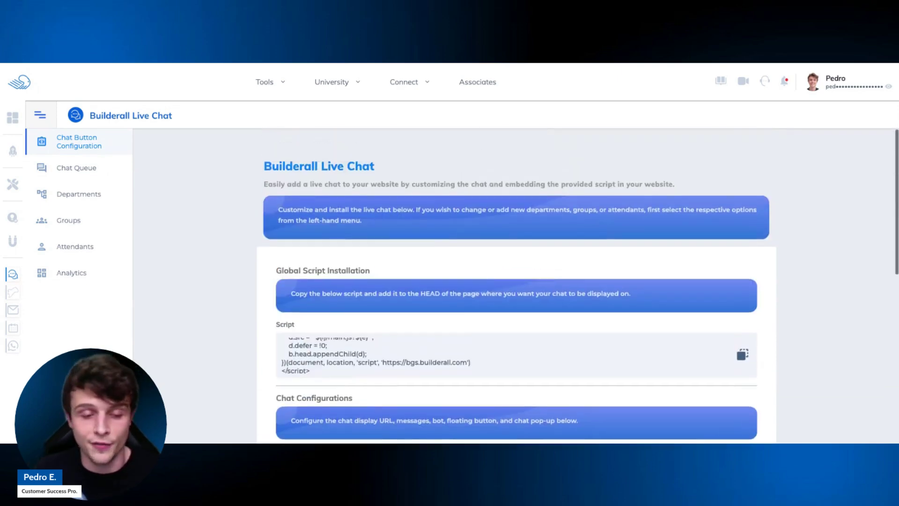
scroll(272, 293, down, 3)
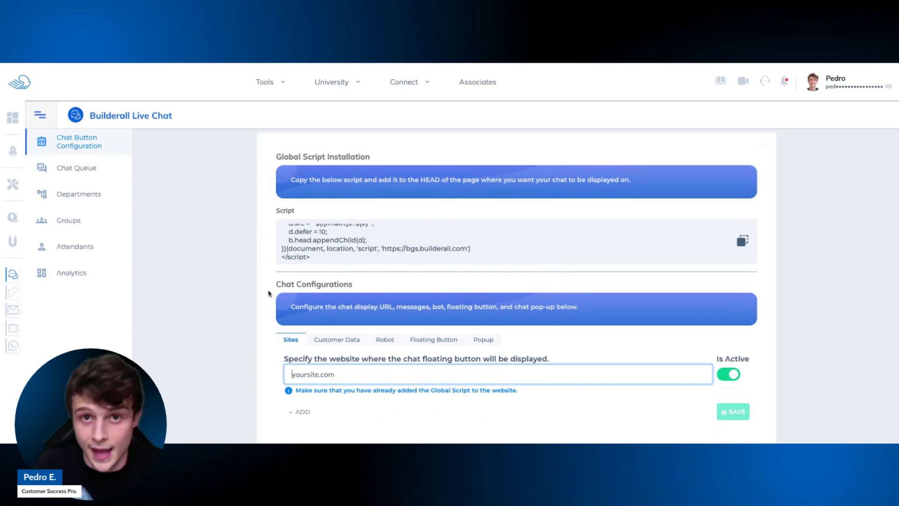
scroll(269, 294, down, 2)
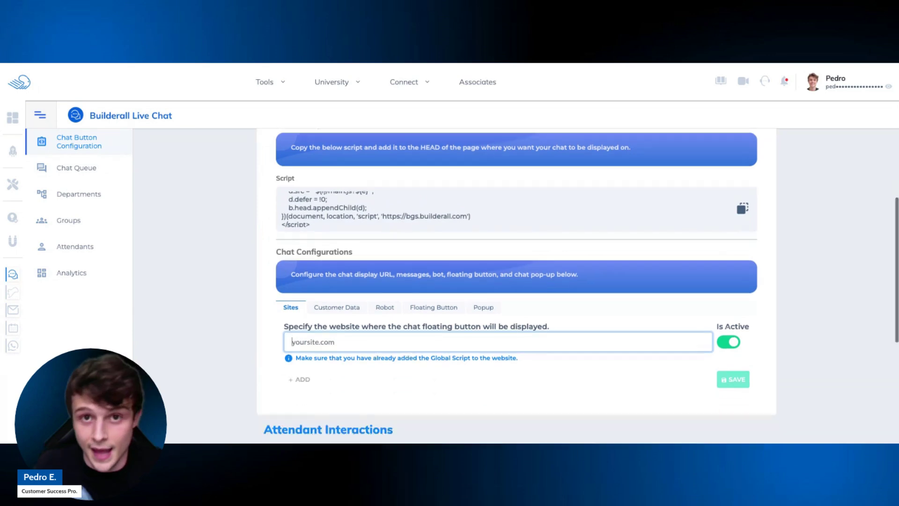
scroll(298, 294, down, 3)
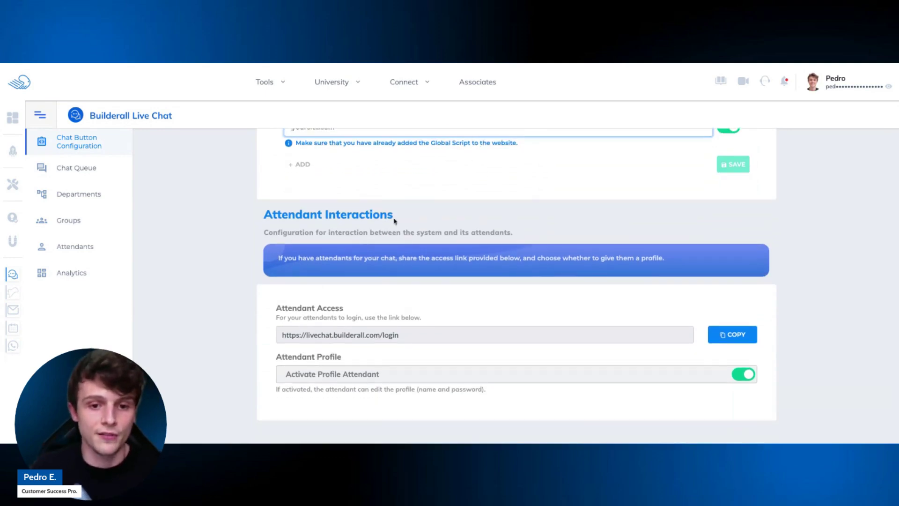
scroll(354, 217, up, 3)
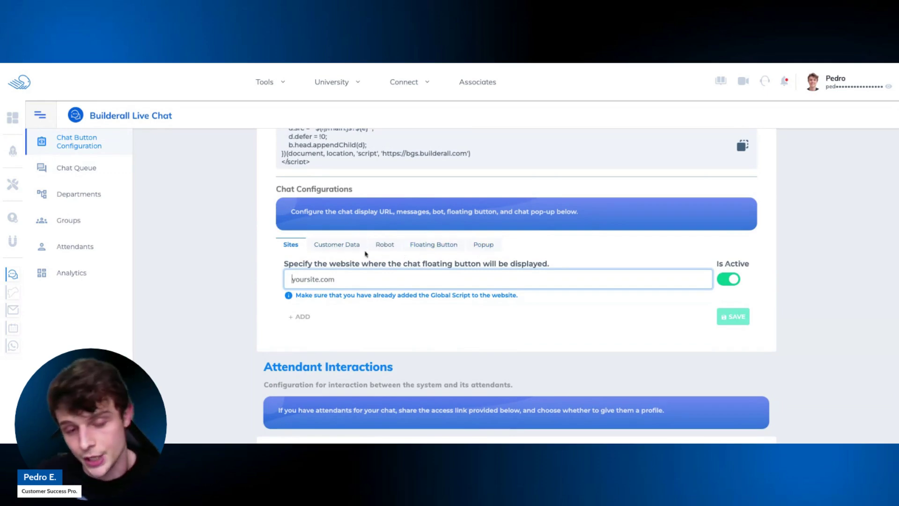
drag(355, 190, 300, 189)
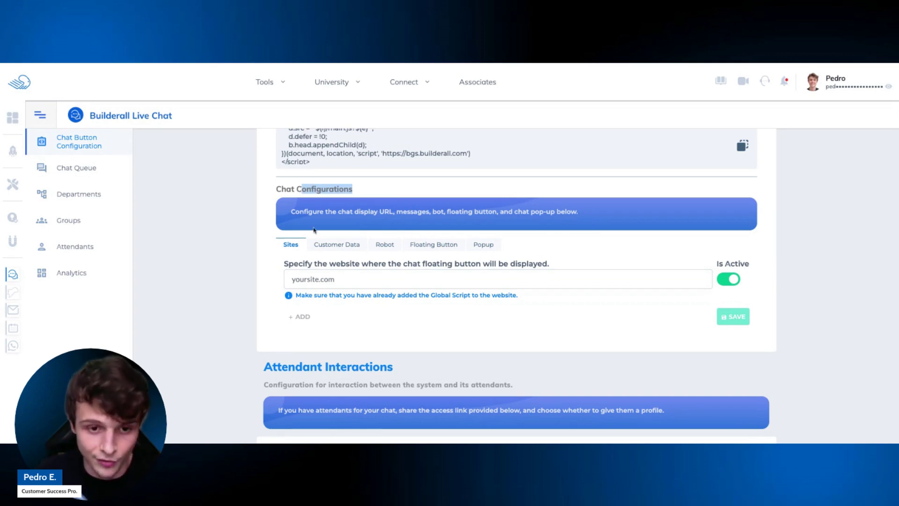
click(324, 246)
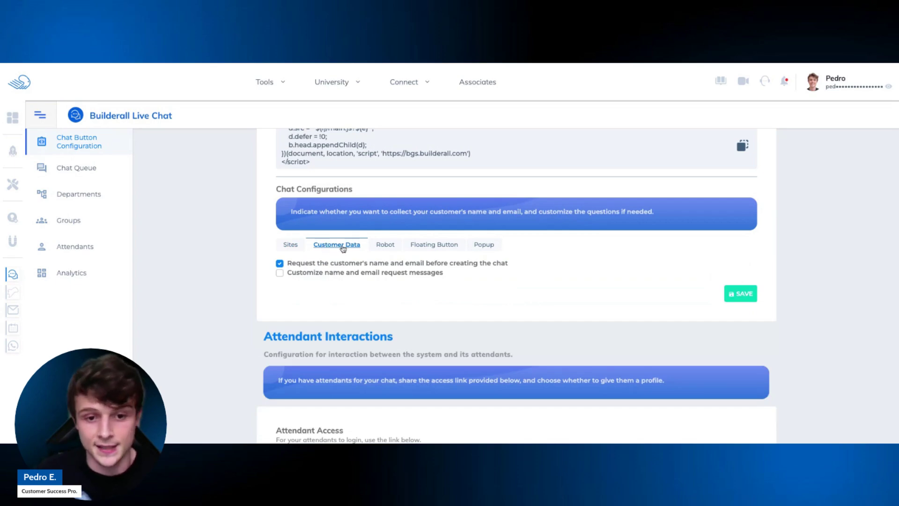
Turn 'Request the customer's name and email' off and on again, then enable 'Customize name and email request messages'.
click(282, 265)
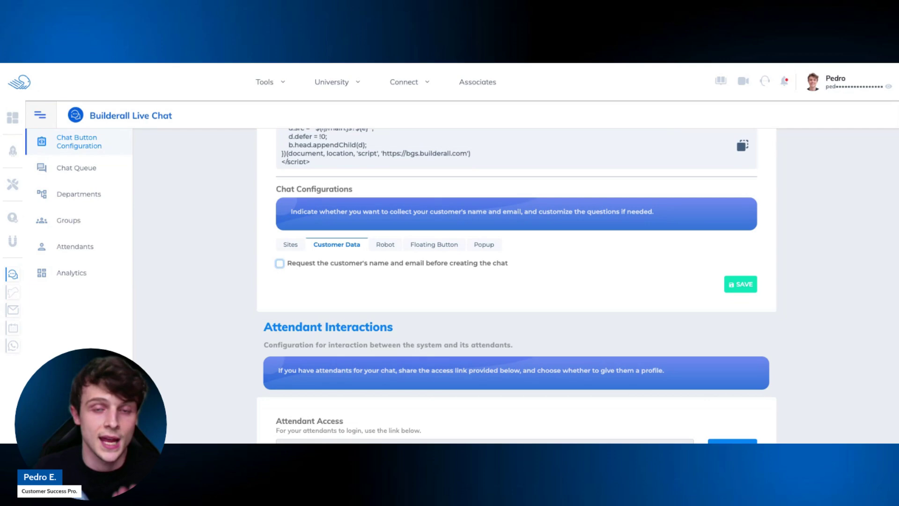
key(space)
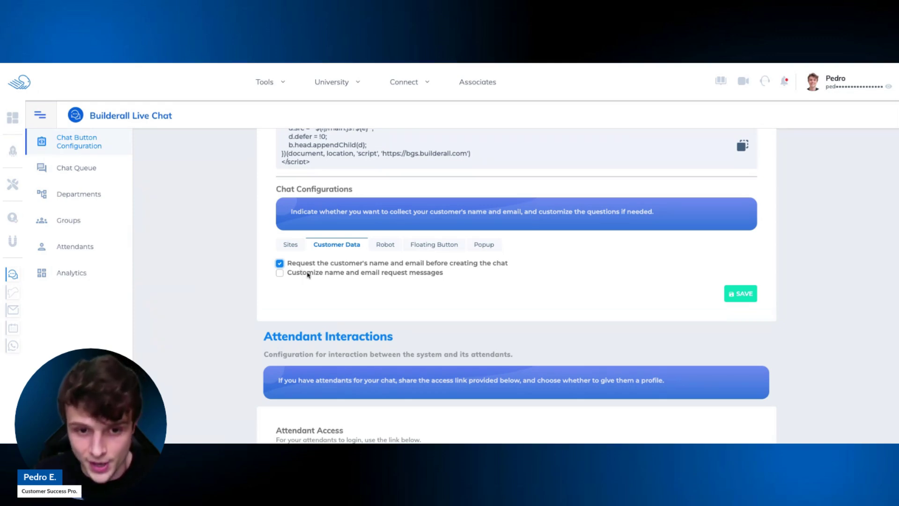
click(280, 274)
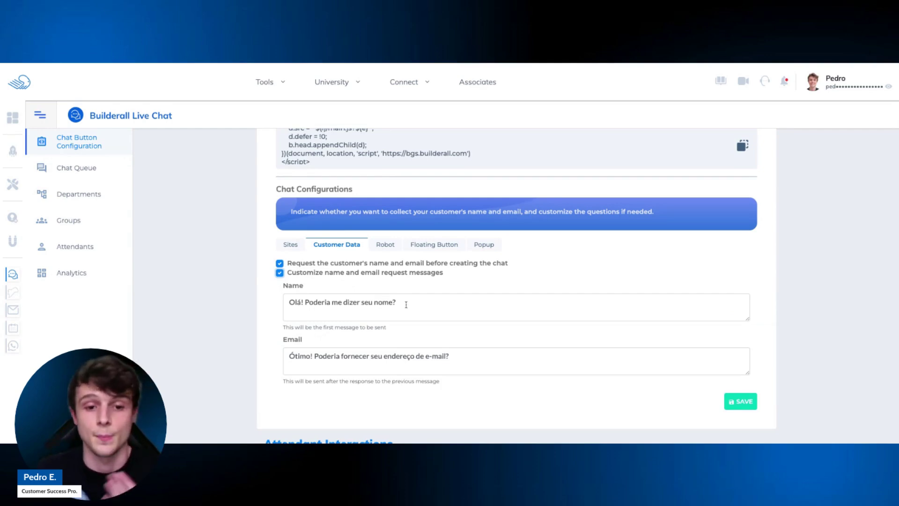
Replace the Portuguese Name prompt with "Hi, what's your name?".
drag(406, 304, 273, 306)
text(Hi)
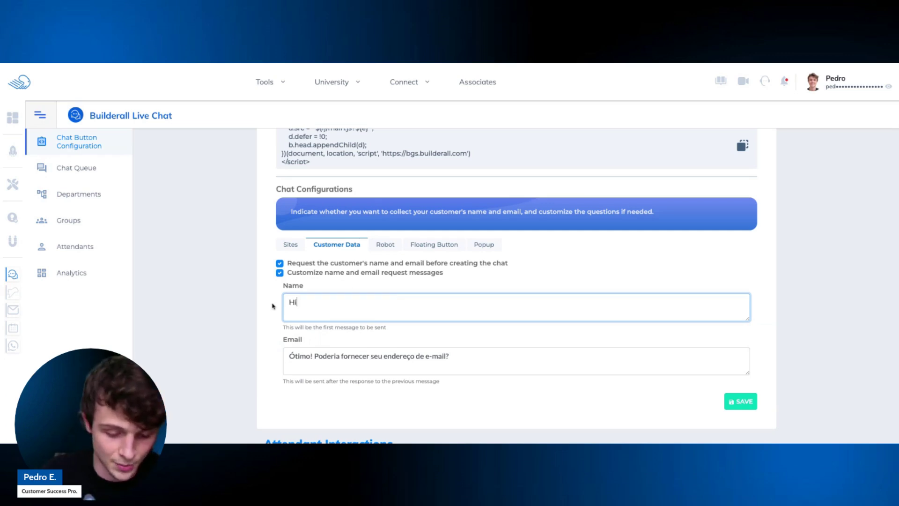
text(, what's yourna)
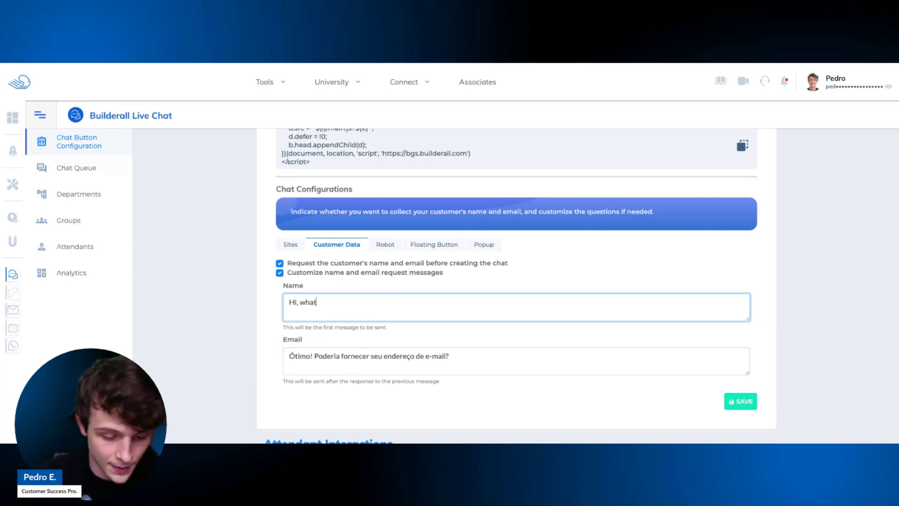
key(BackSpace)
key(BackSpace)
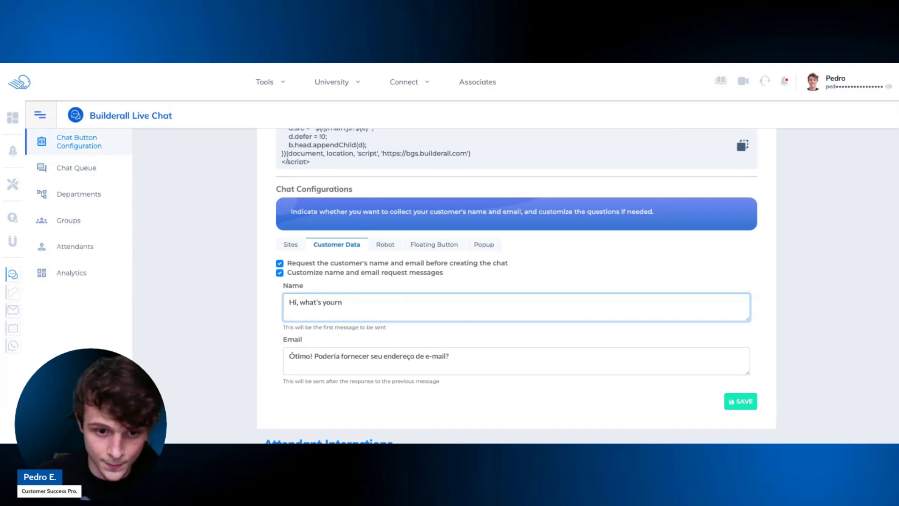
text(name?)
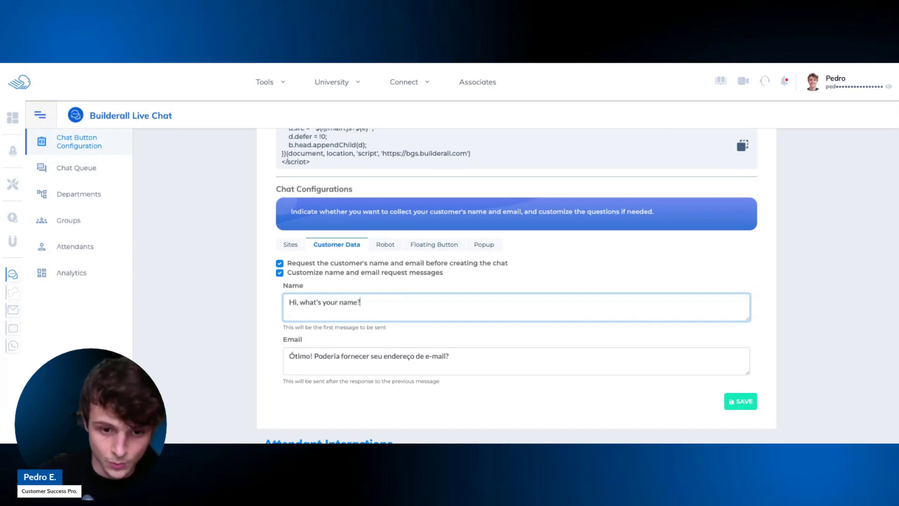
Replace the Email prompt with "Nice to meet you! What's your e-mail?".
drag(458, 356, 291, 355)
text(Nice t)
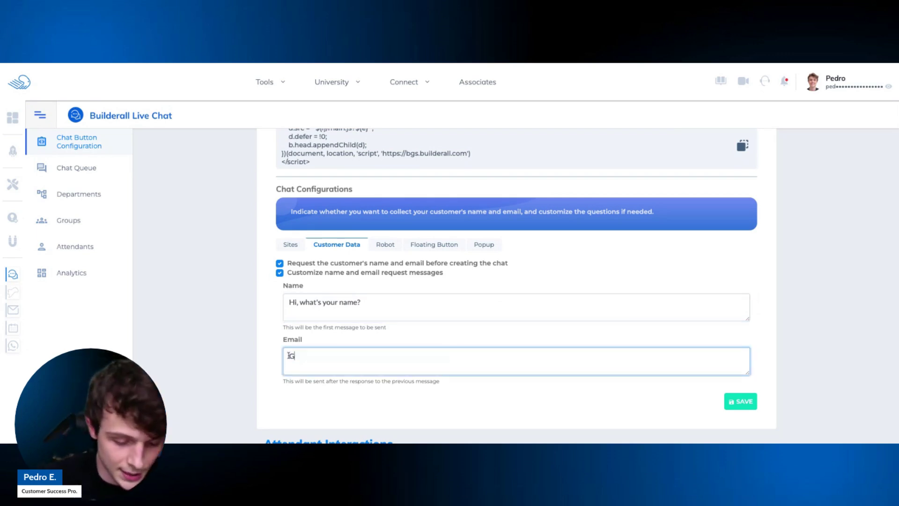
text(o meet you! )
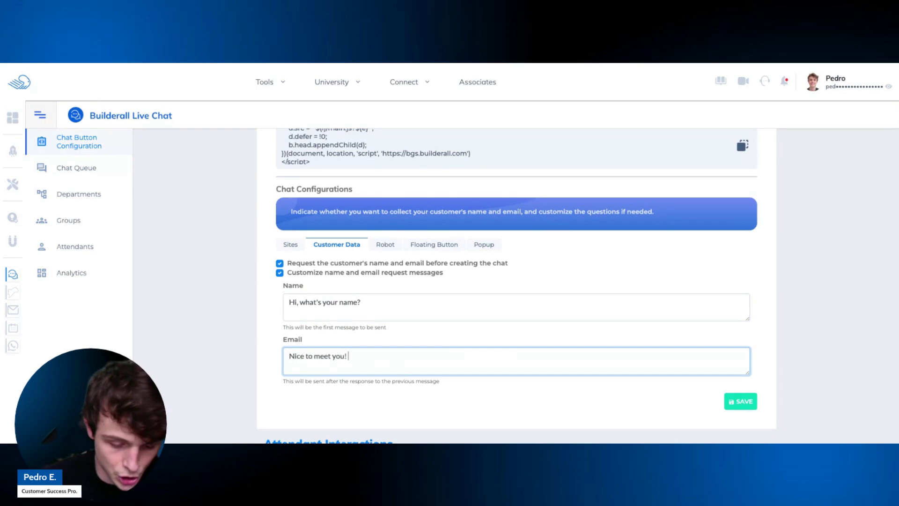
text(What's your )
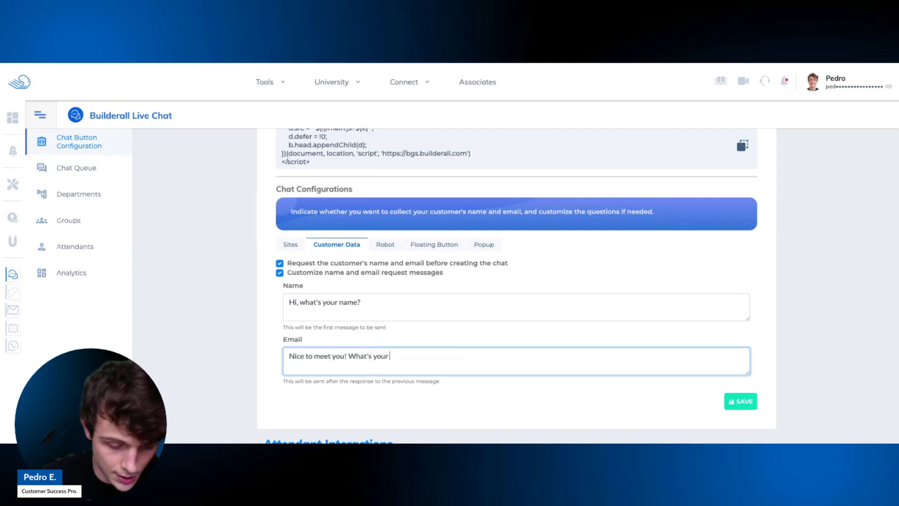
text(e-mail?)
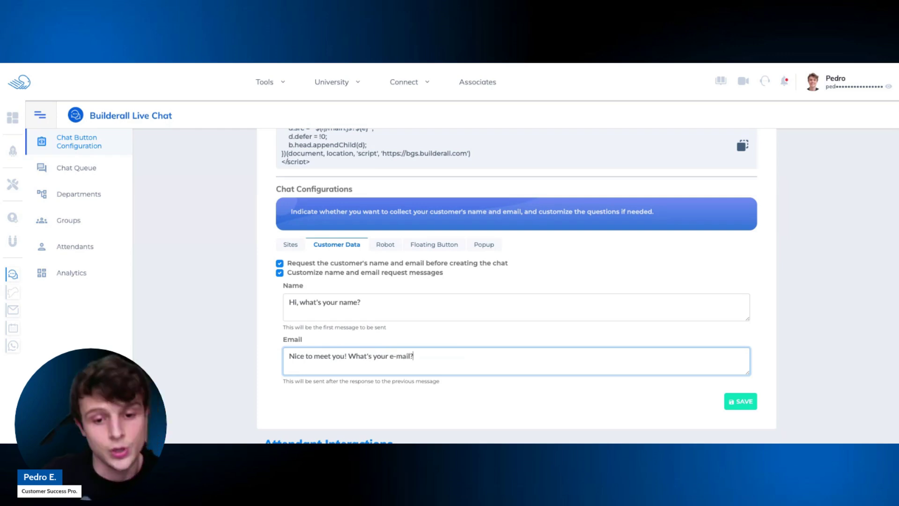
scroll(672, 392, down, 1)
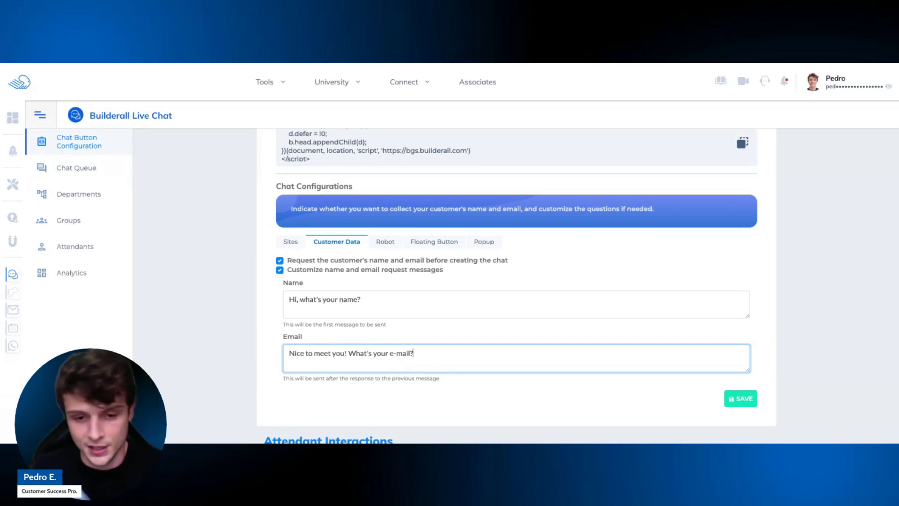
Save the Customer Data settings with both English prompts.
scroll(468, 305, down, 1)
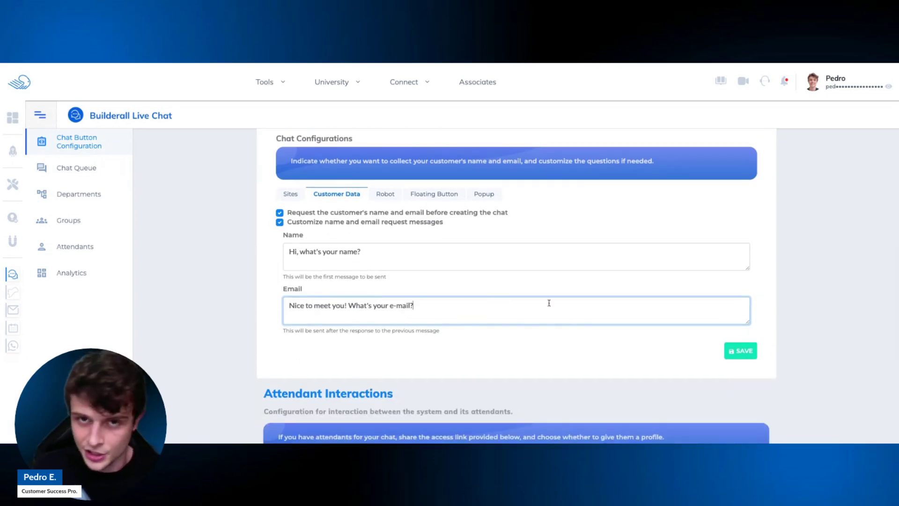
click(738, 355)
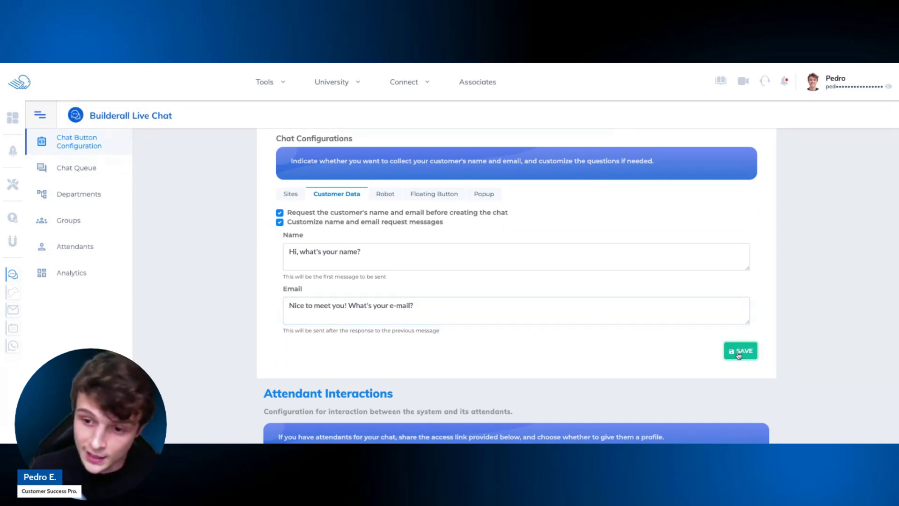
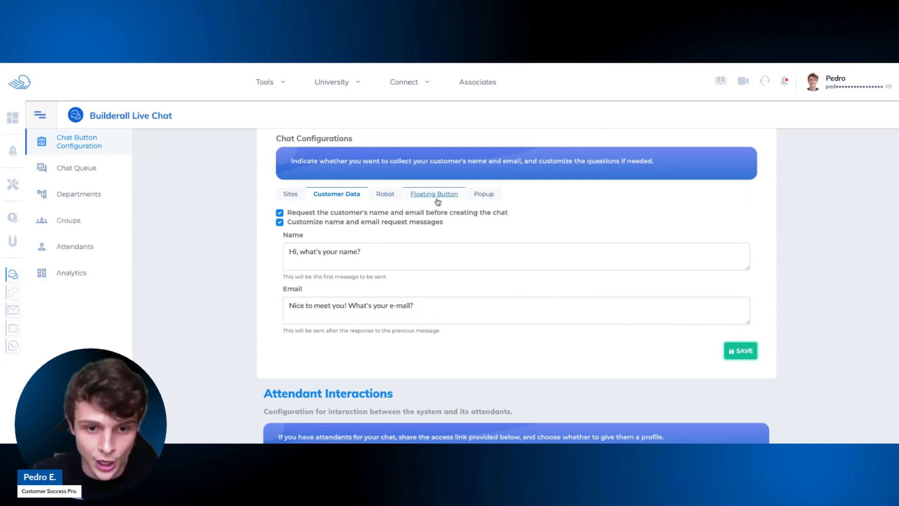
Preview the Robot tab, then return to the Customer Data settings.
click(385, 194)
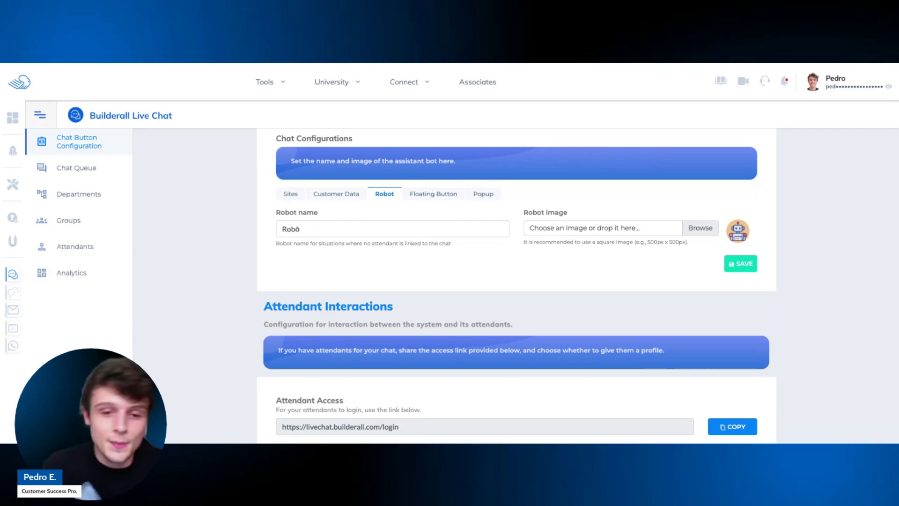
click(345, 197)
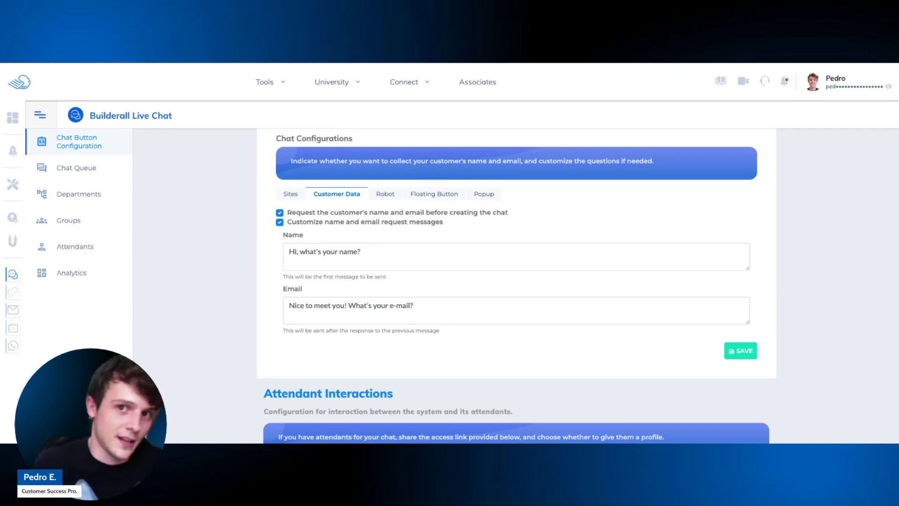
Rename the assistant robot from 'Robô' to 'Peter' and save the Robot settings.
click(390, 196)
double_click(349, 227)
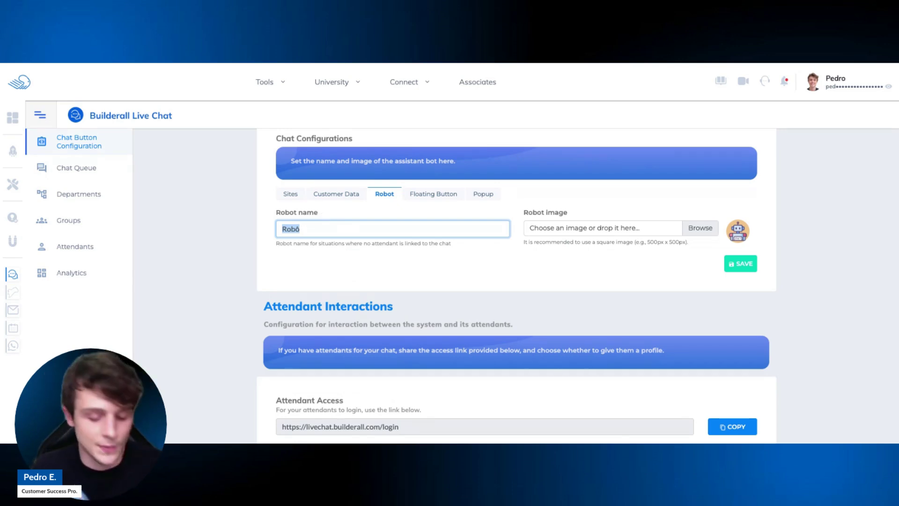
text(Peter)
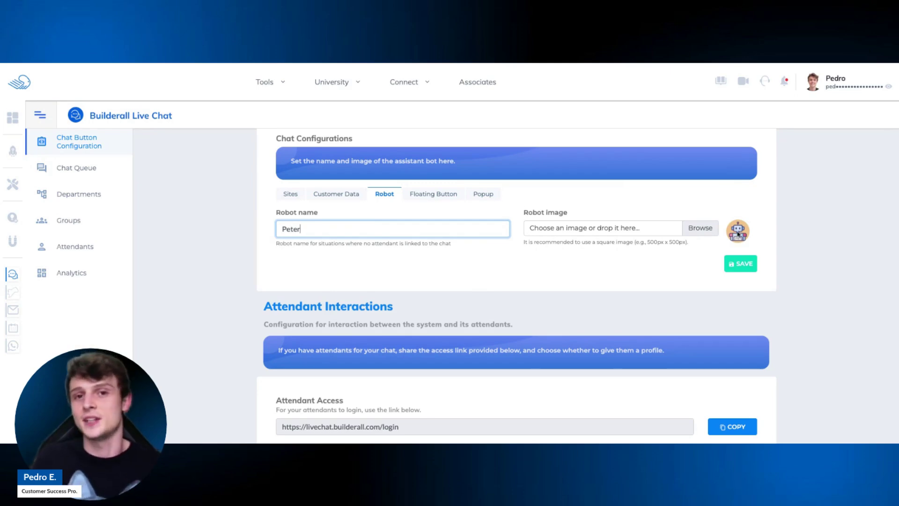
click(605, 234)
click(606, 235)
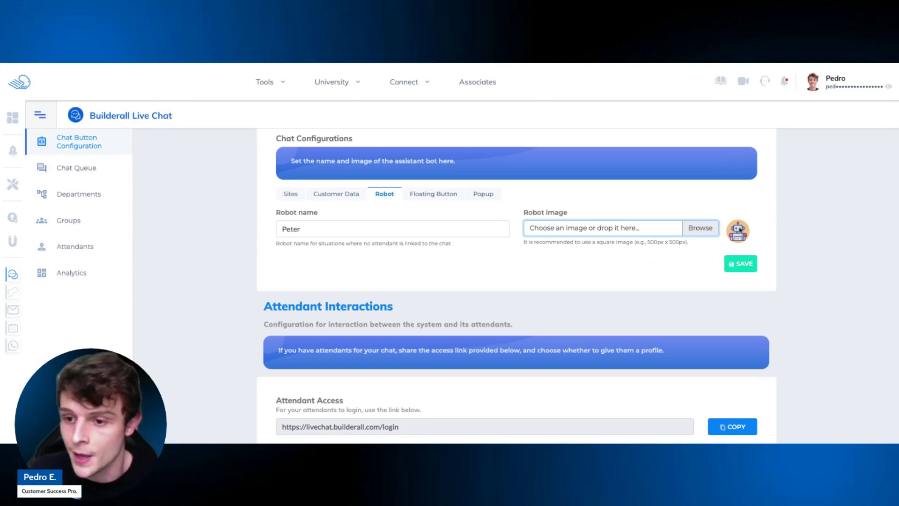
drag(687, 242, 646, 242)
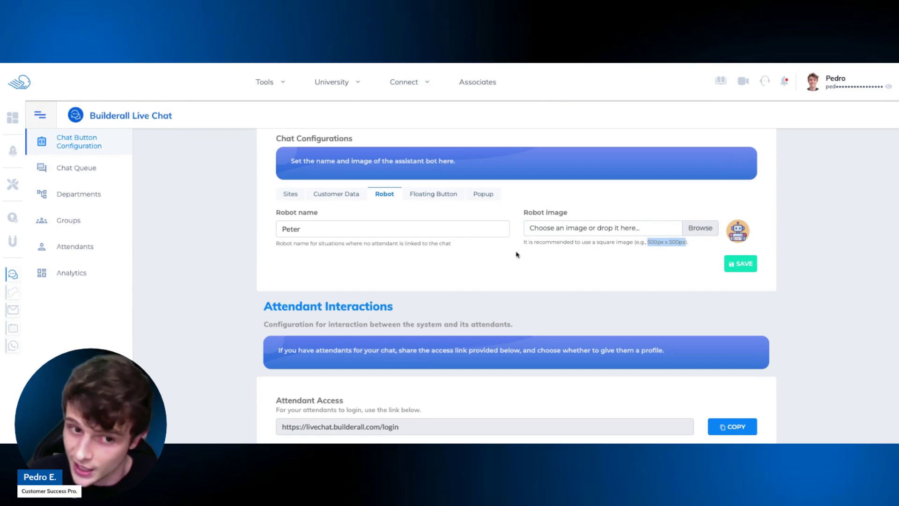
click(745, 273)
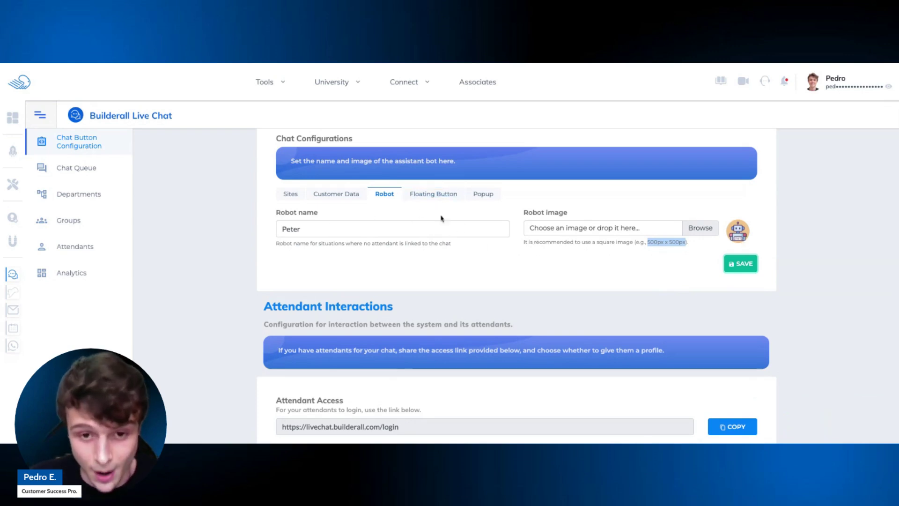
click(441, 201)
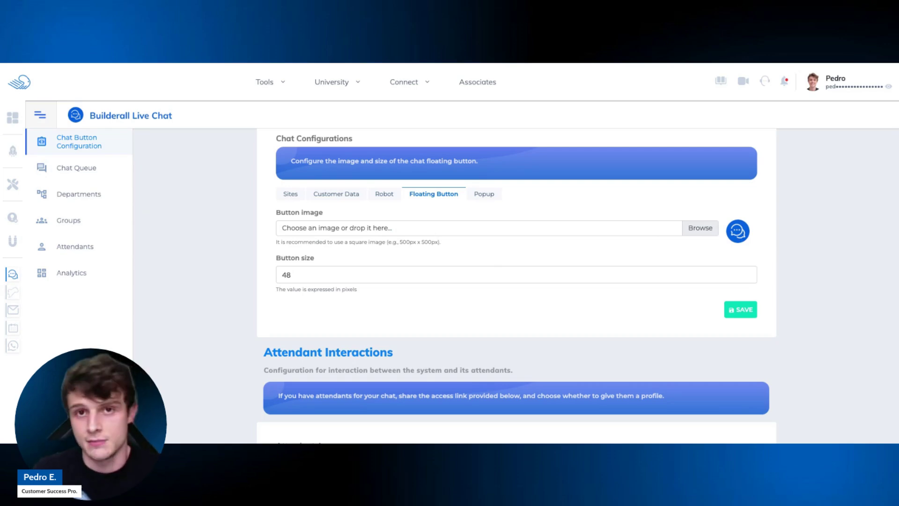
Raise the floating button size from 48 to 50 pixels and save.
drag(275, 243, 446, 249)
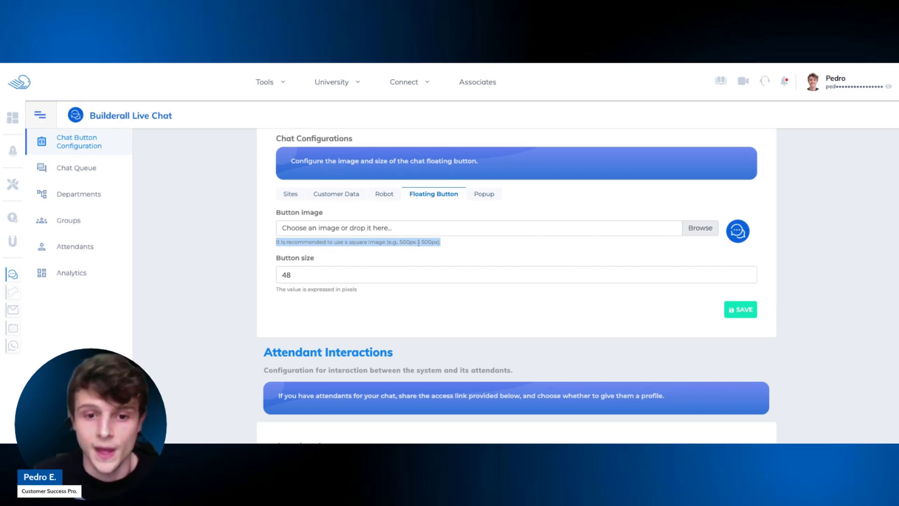
click(460, 252)
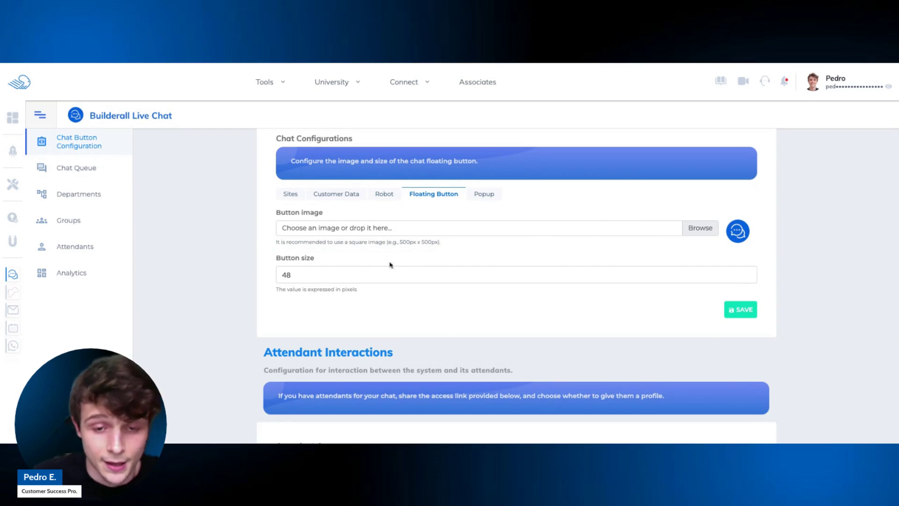
click(403, 271)
click(748, 273)
click(748, 273)
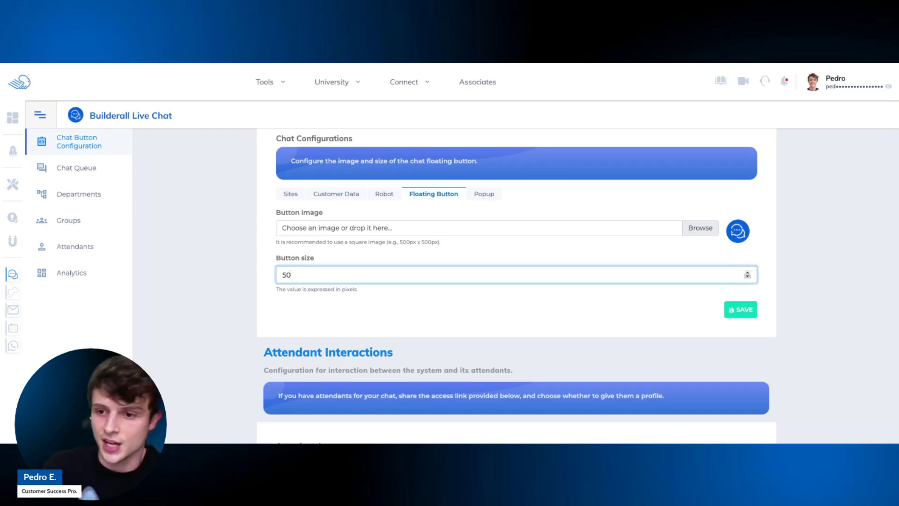
click(747, 313)
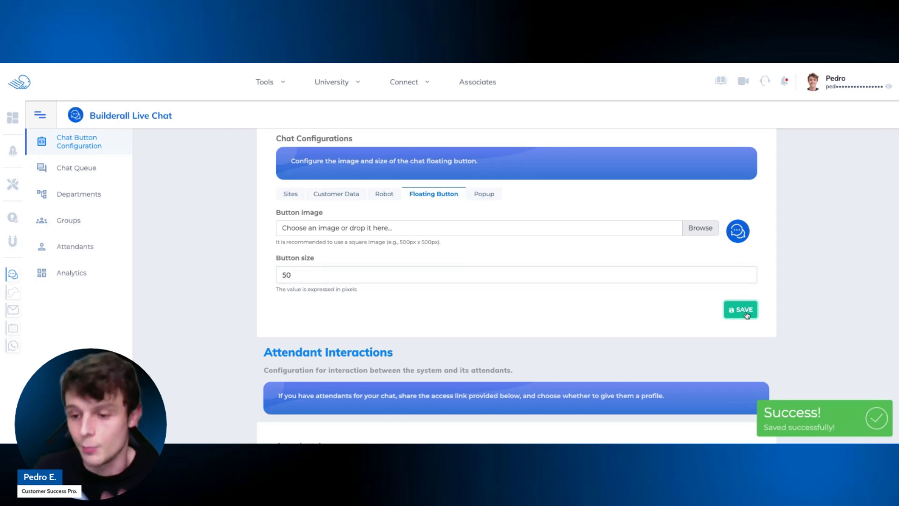
In the Popup settings, keep width 327 and height 540 and save.
click(487, 195)
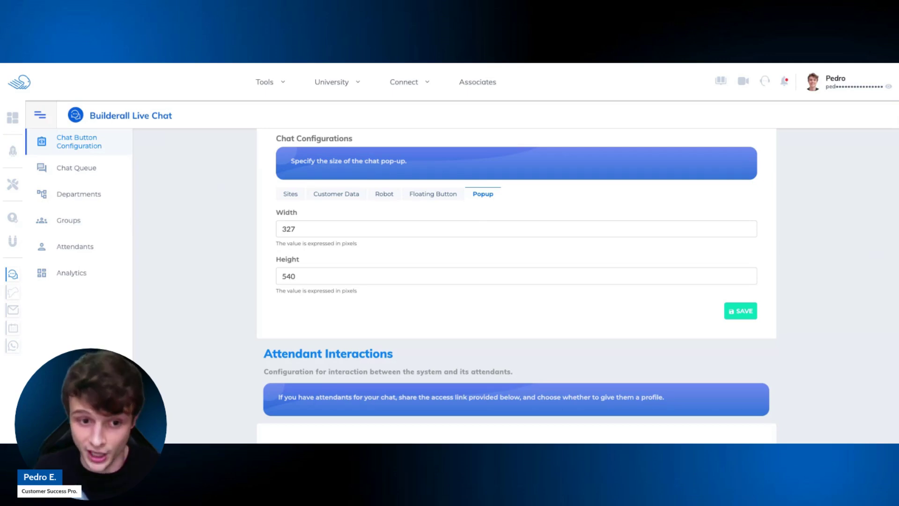
click(308, 220)
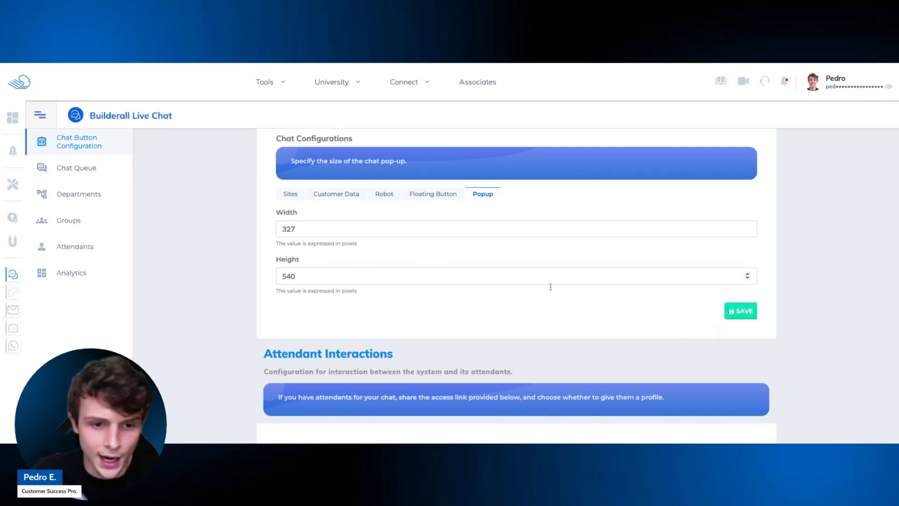
click(727, 312)
Copy the attendant access link and switch on Activate Profile Attendant.
scroll(662, 300, down, 3)
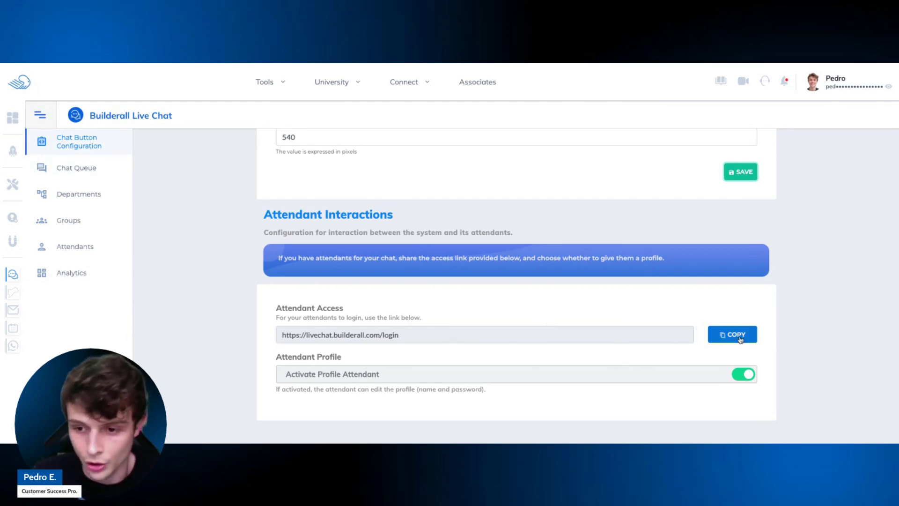
click(724, 334)
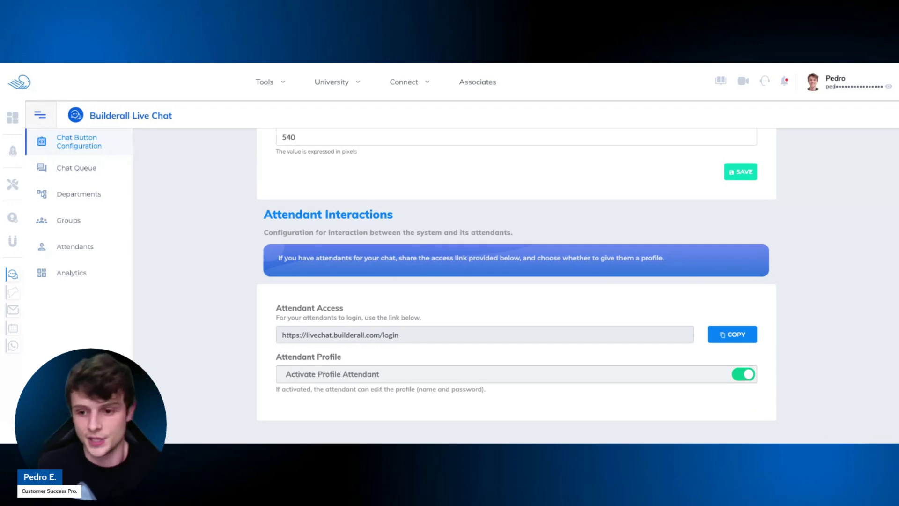
click(740, 377)
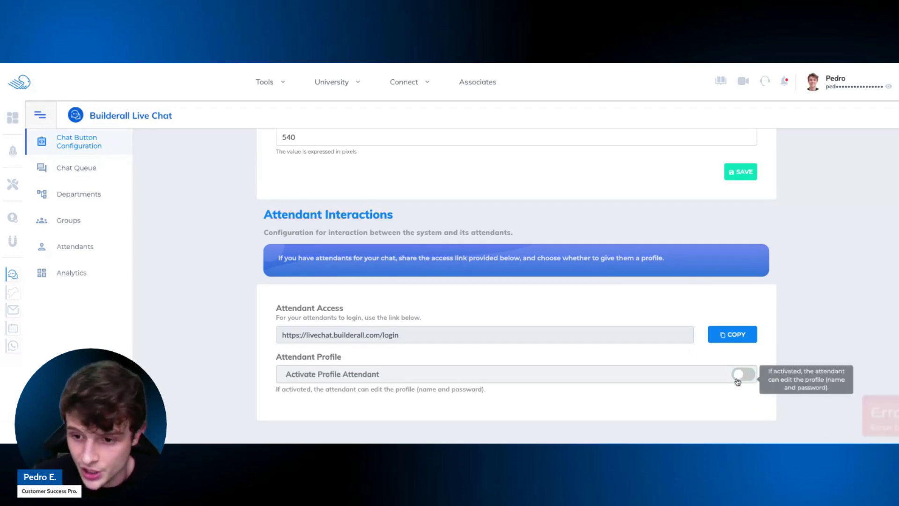
click(739, 377)
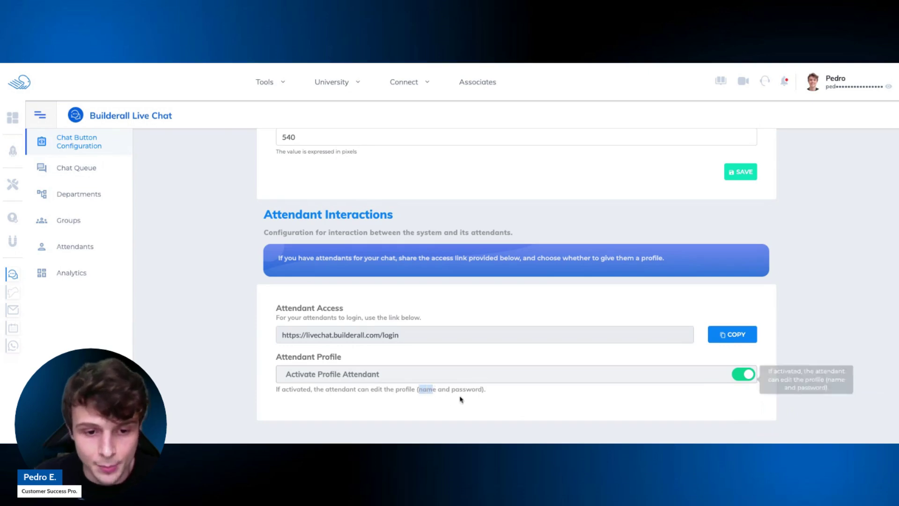
drag(313, 390, 379, 398)
click(381, 400)
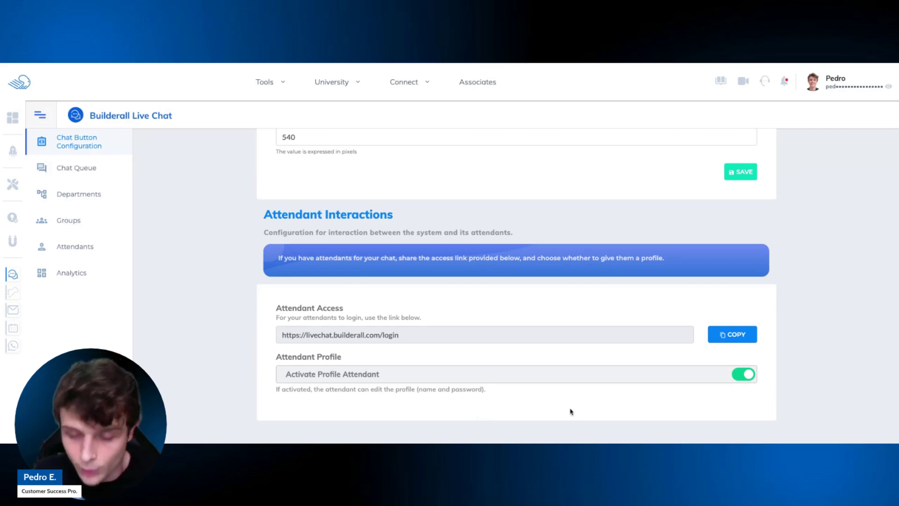
Re-toggle Activate Profile Attendant so it stays on, then return to the page top.
click(744, 376)
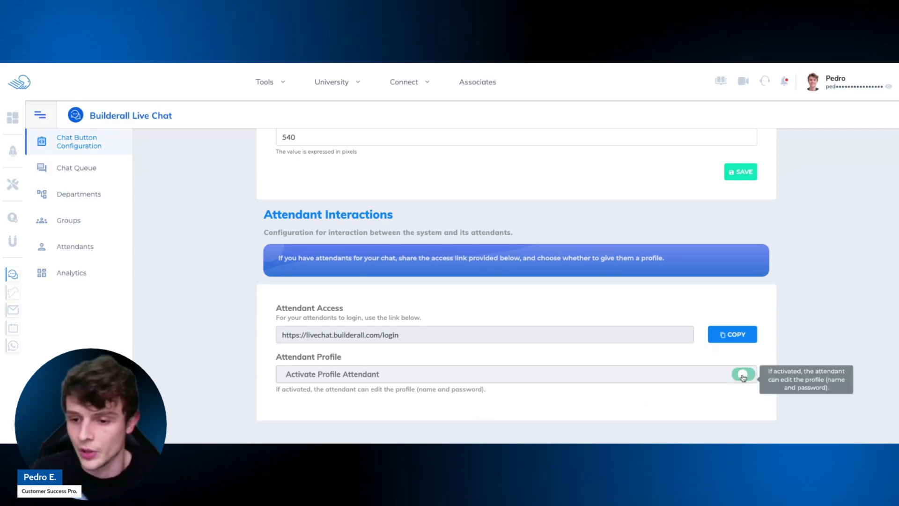
click(743, 377)
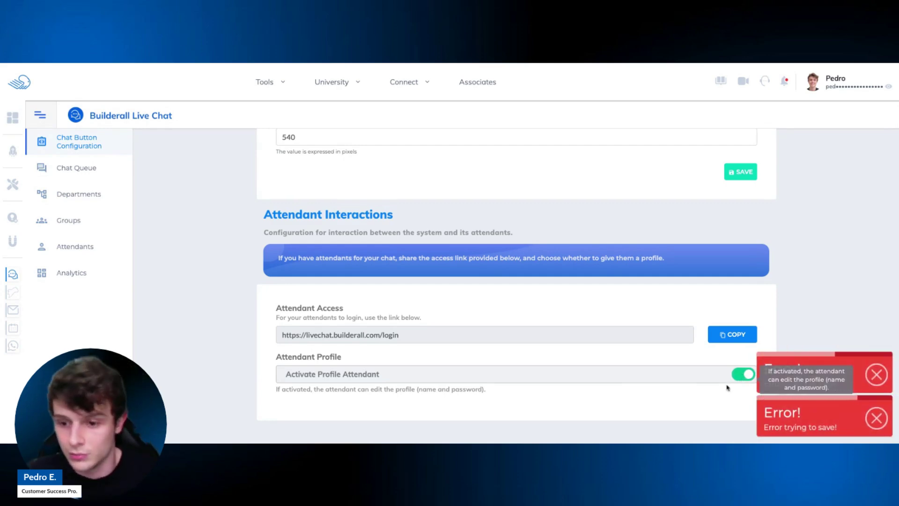
scroll(646, 364, up, 5)
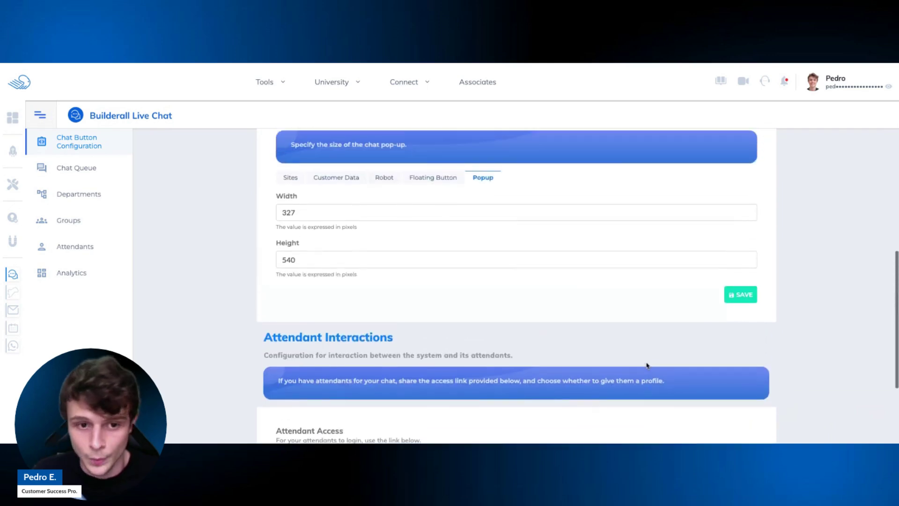
scroll(647, 363, up, 4)
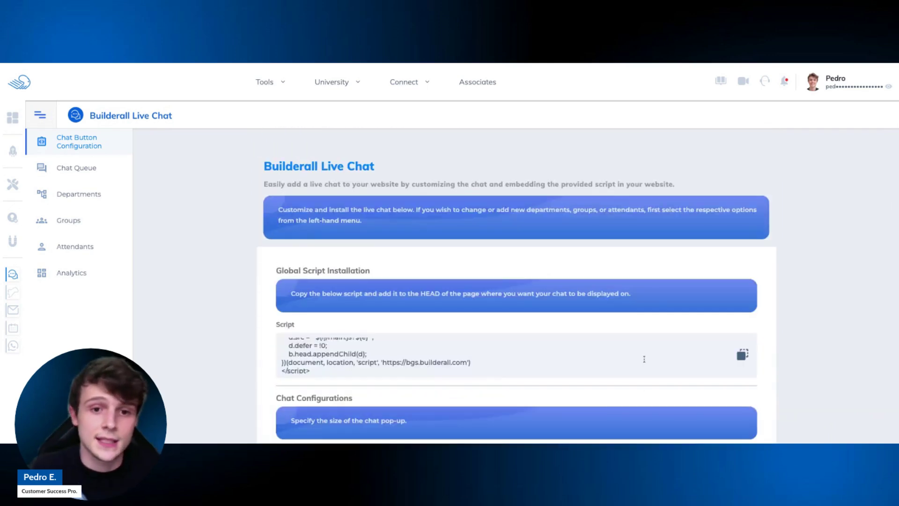
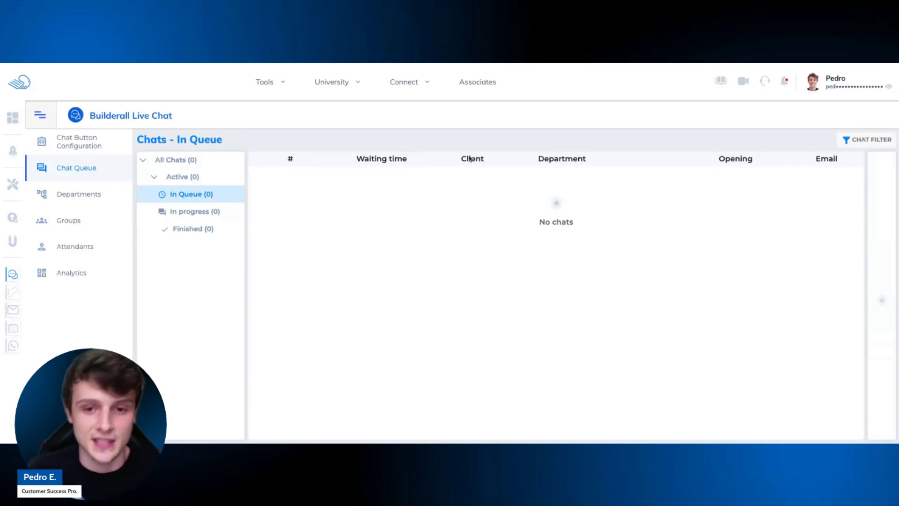
Switch the chat tree to the empty Finished list and look over the Chat Filter options.
click(214, 215)
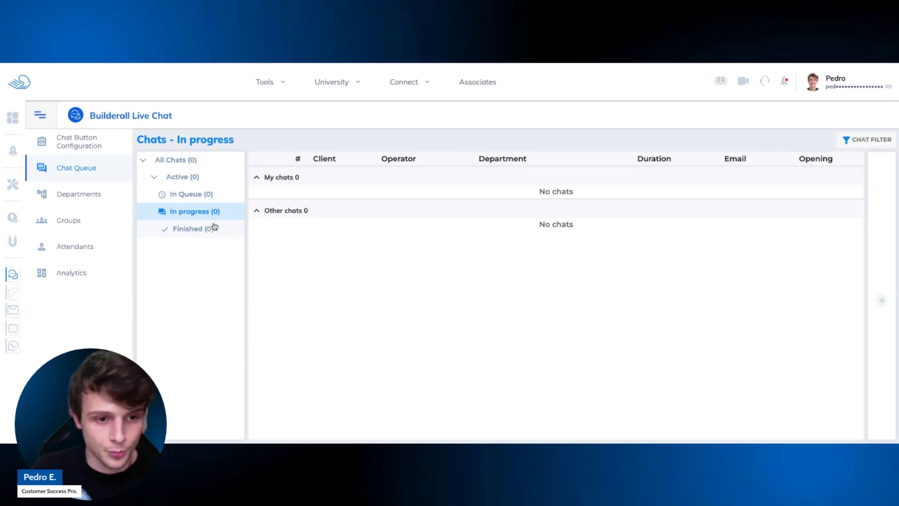
click(212, 228)
click(861, 140)
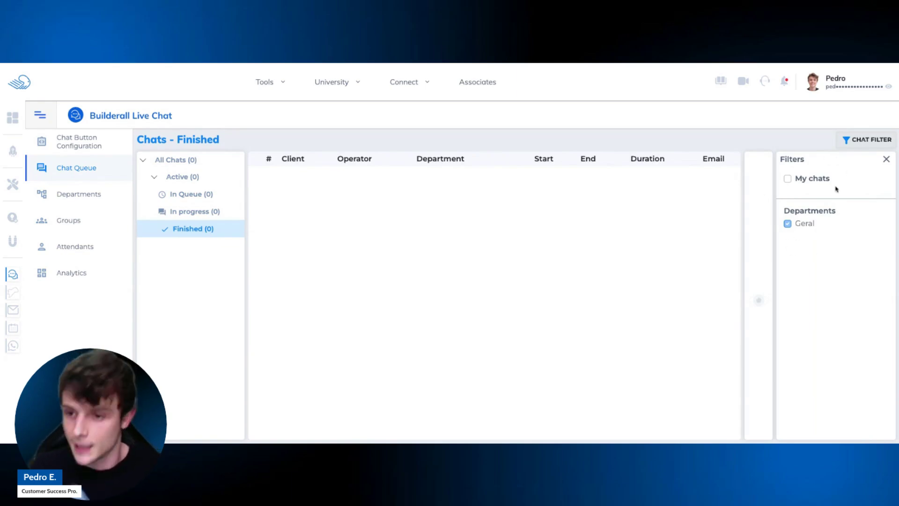
click(886, 159)
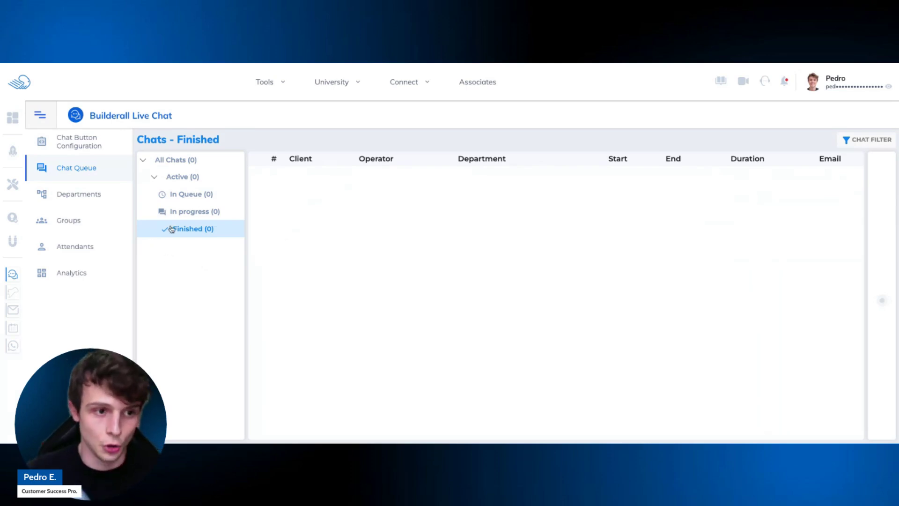
Open the Department Dashboard and scroll through its zeroed chat statistics.
click(107, 199)
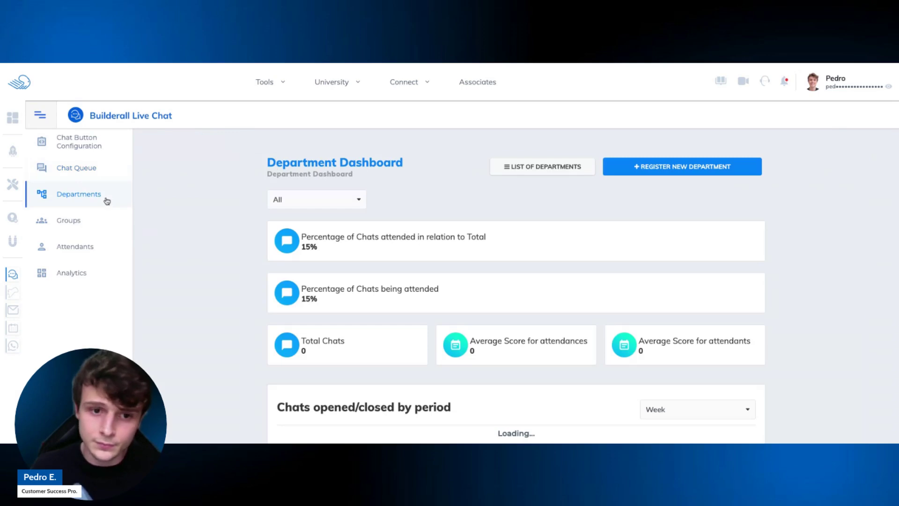
scroll(454, 189, down, 1)
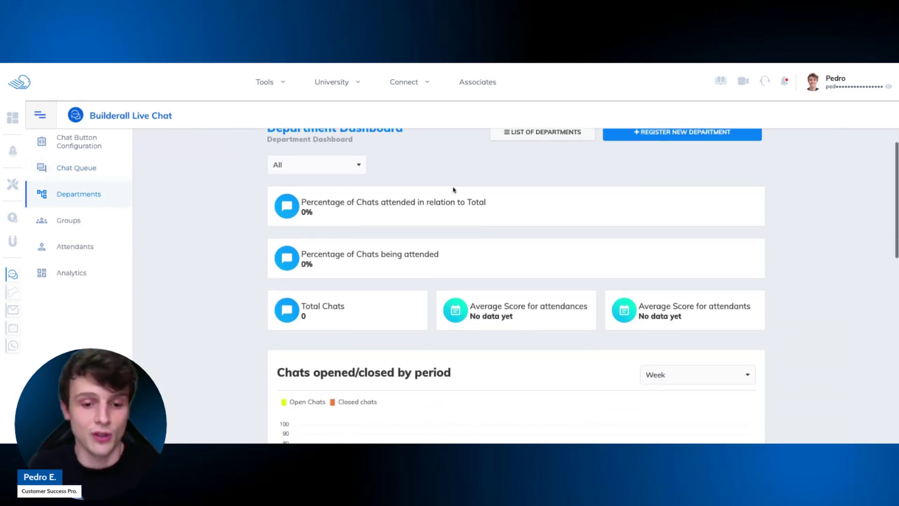
scroll(453, 189, up, 1)
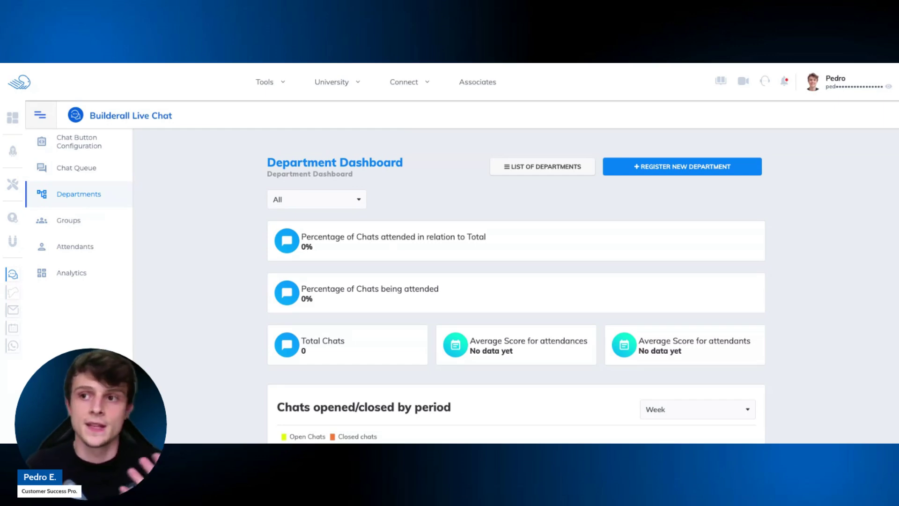
scroll(484, 197, down, 3)
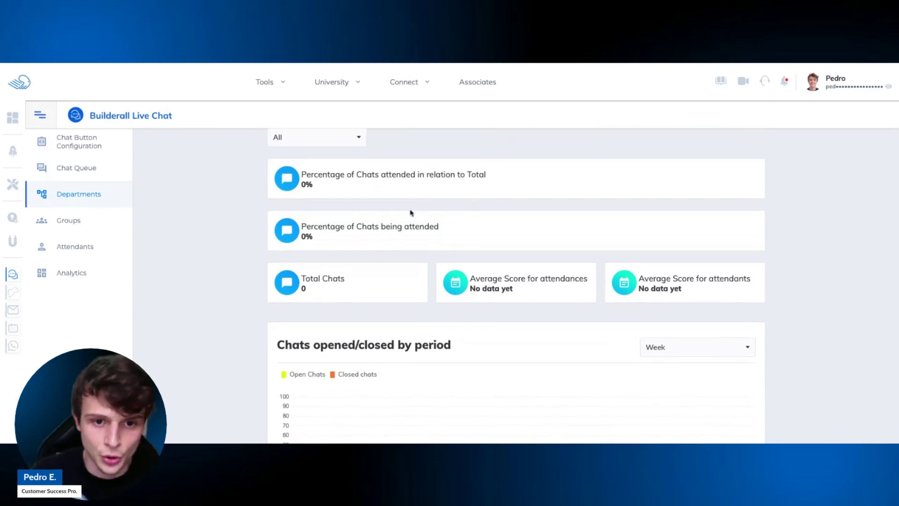
scroll(412, 210, down, 3)
scroll(411, 206, up, 1)
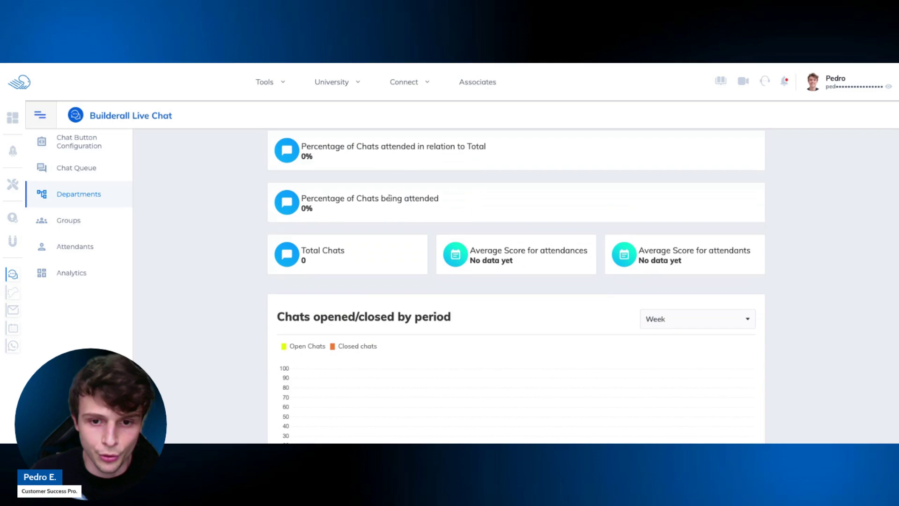
scroll(389, 198, up, 1)
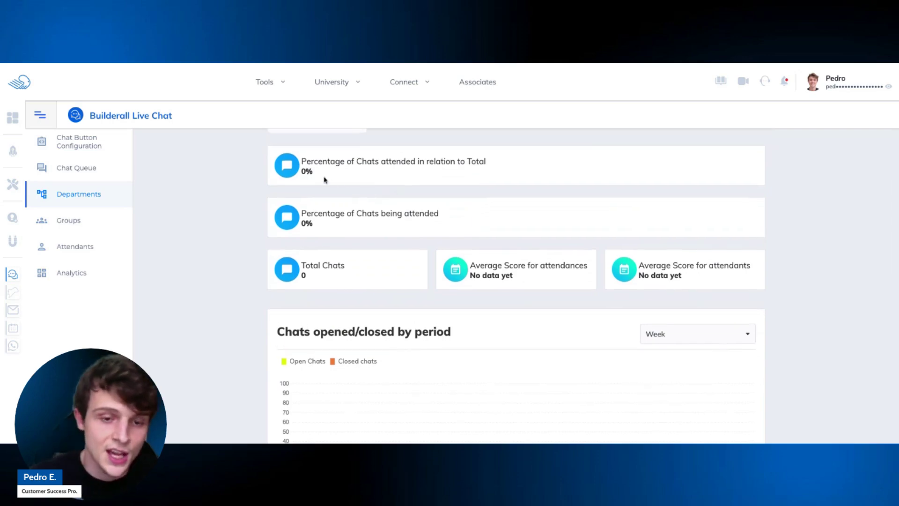
scroll(325, 180, up, 2)
Inspect the All department filter choices, then highlight the 0% attended figure.
click(341, 197)
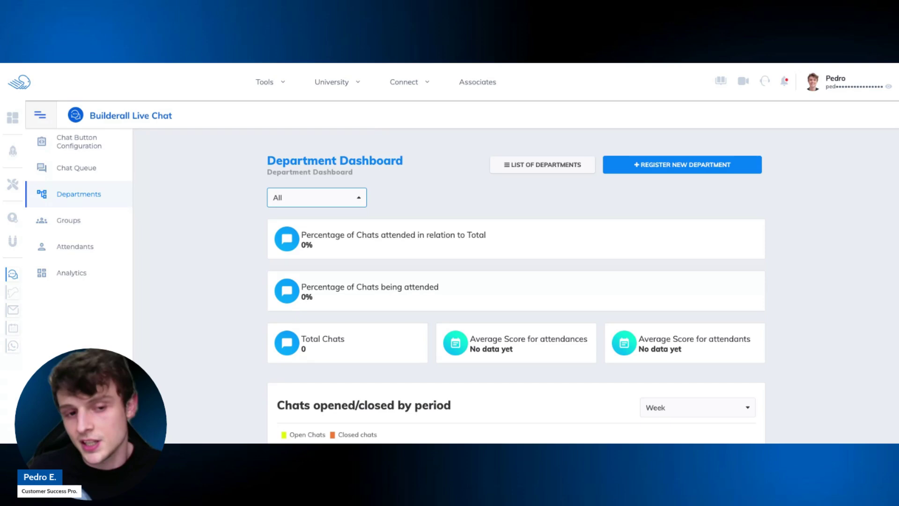
scroll(333, 207, down, 1)
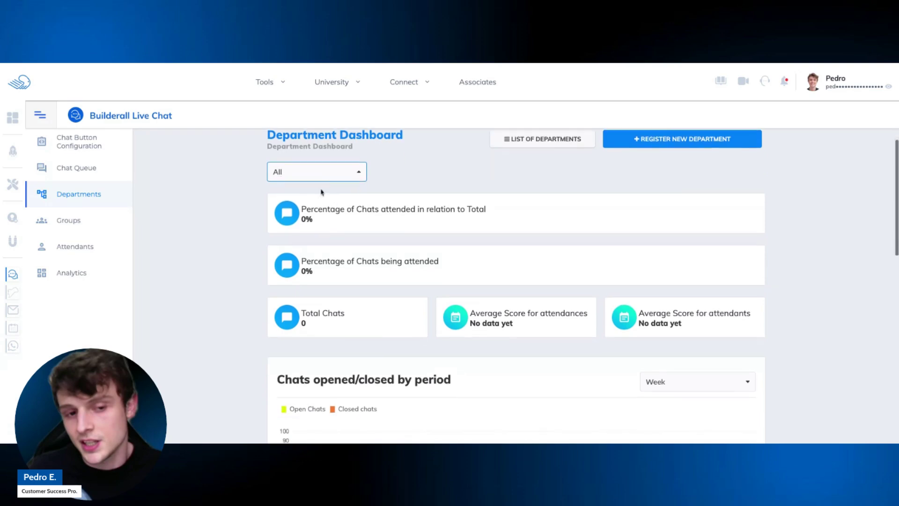
scroll(320, 219, down, 1)
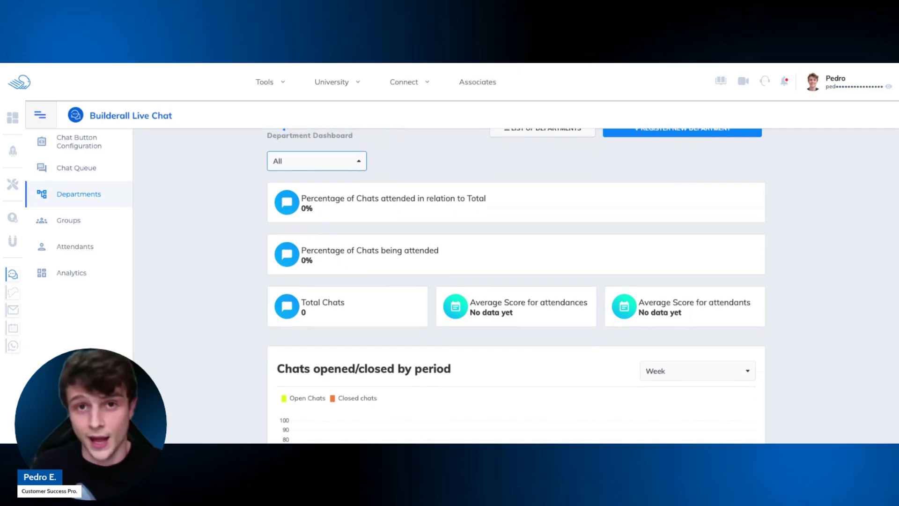
click(317, 263)
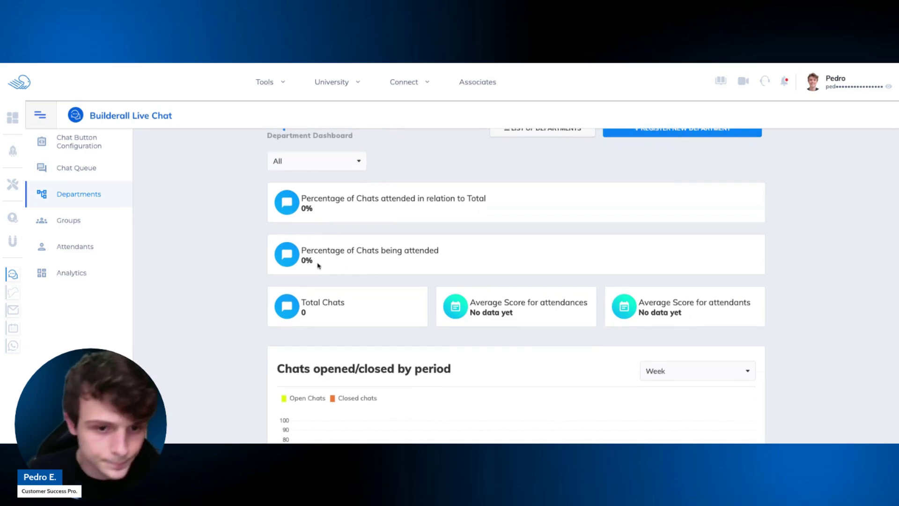
triple_click(317, 264)
click(358, 255)
scroll(361, 260, down, 3)
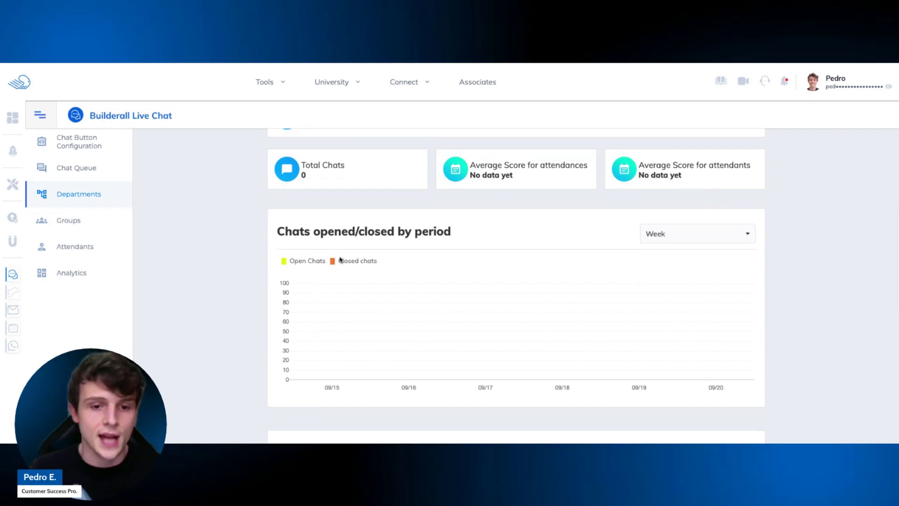
Show the opened/closed chart by Month and check the empty attendants list.
click(724, 238)
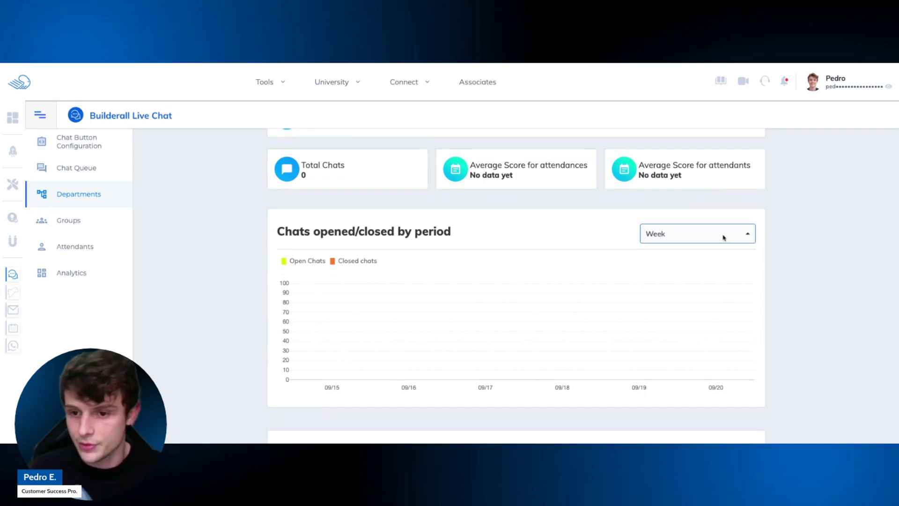
click(694, 262)
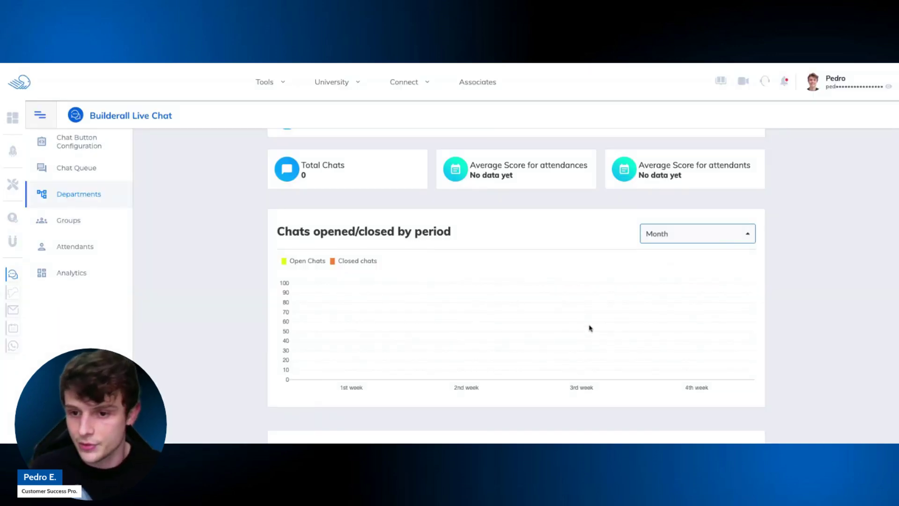
scroll(586, 326, up, 1)
scroll(584, 324, down, 5)
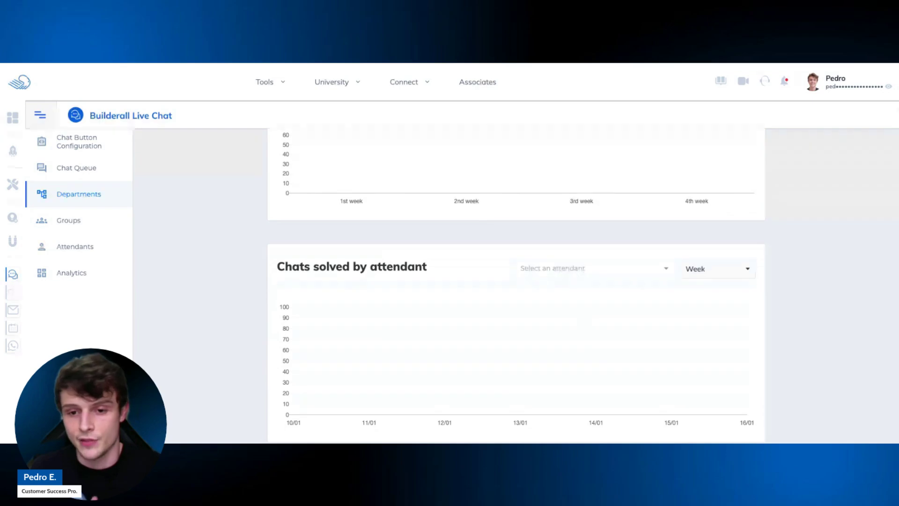
scroll(517, 287, down, 1)
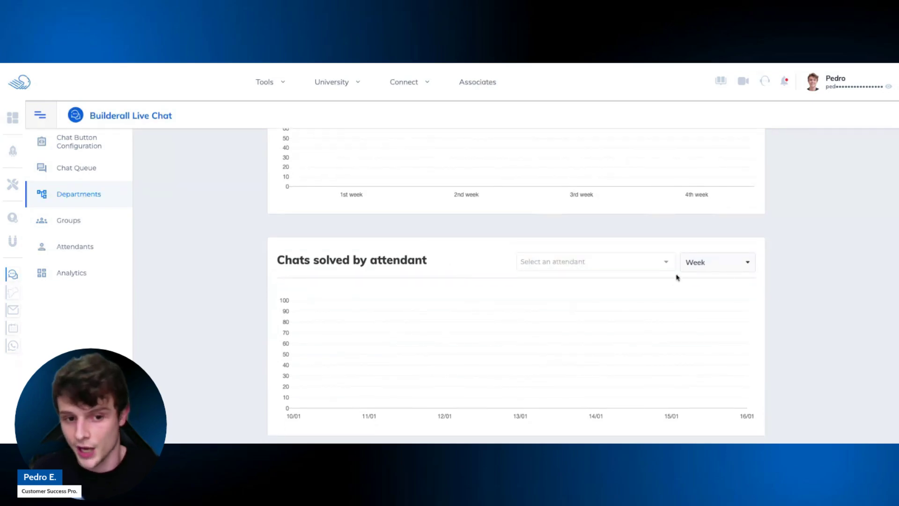
click(613, 267)
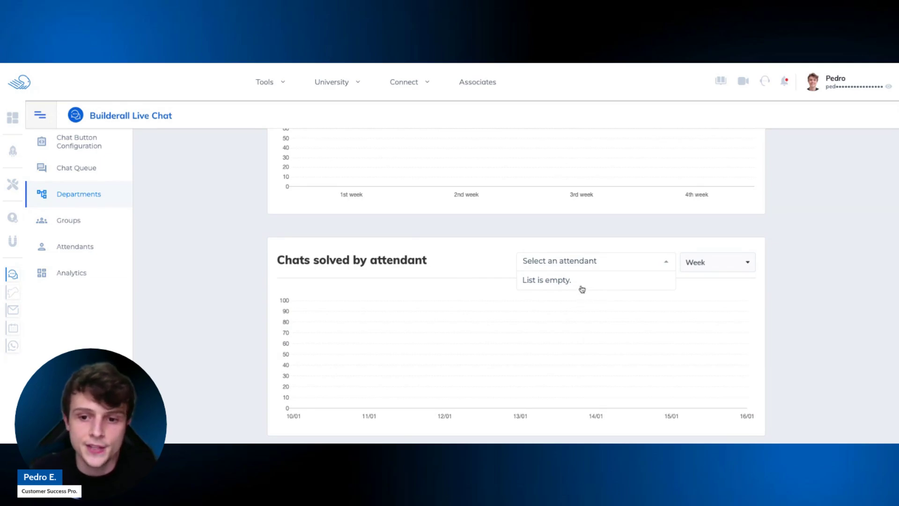
click(657, 267)
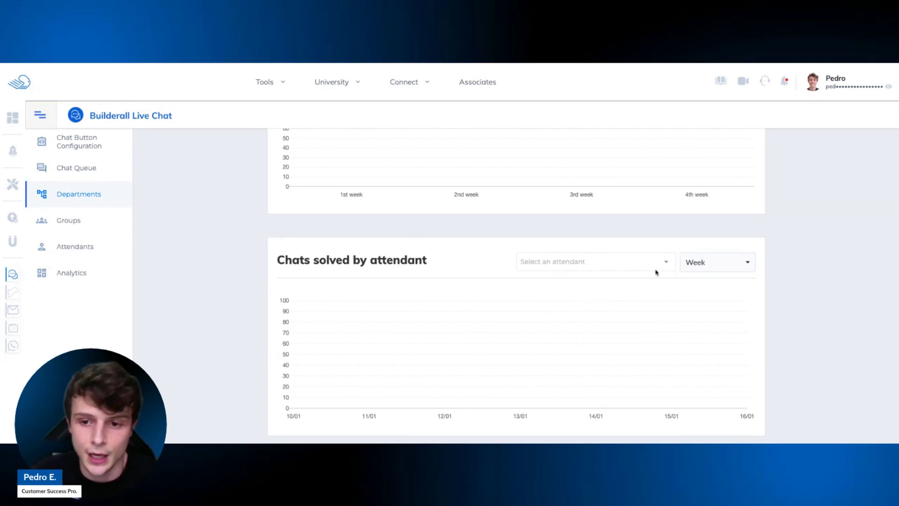
scroll(534, 356, down, 2)
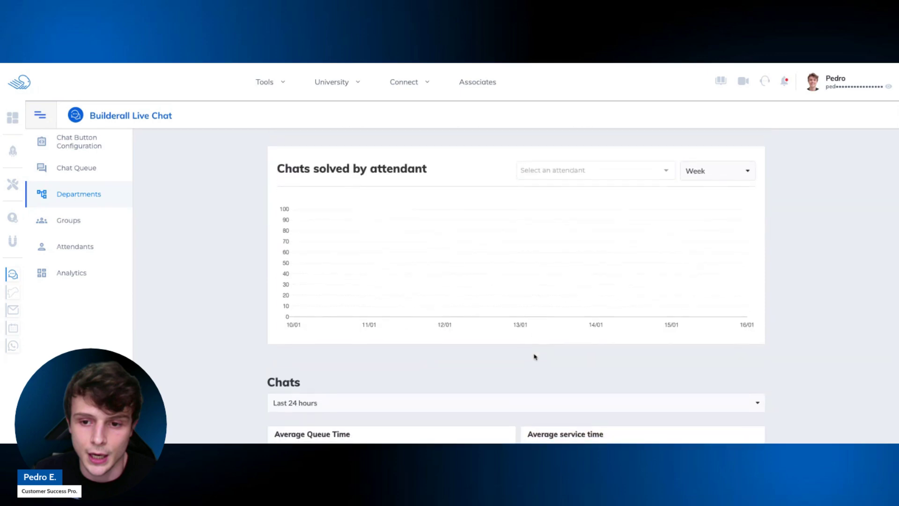
scroll(535, 357, down, 2)
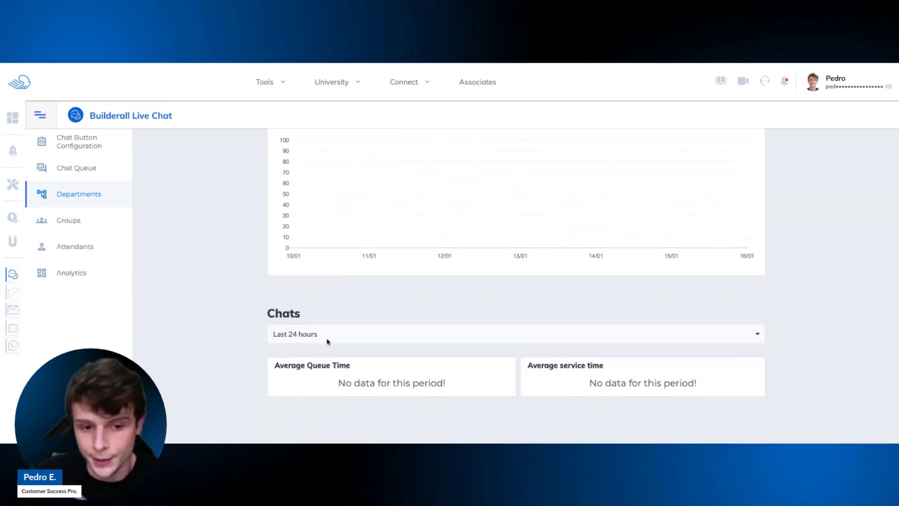
Set the Chats summary time range to Last 365 days.
click(343, 342)
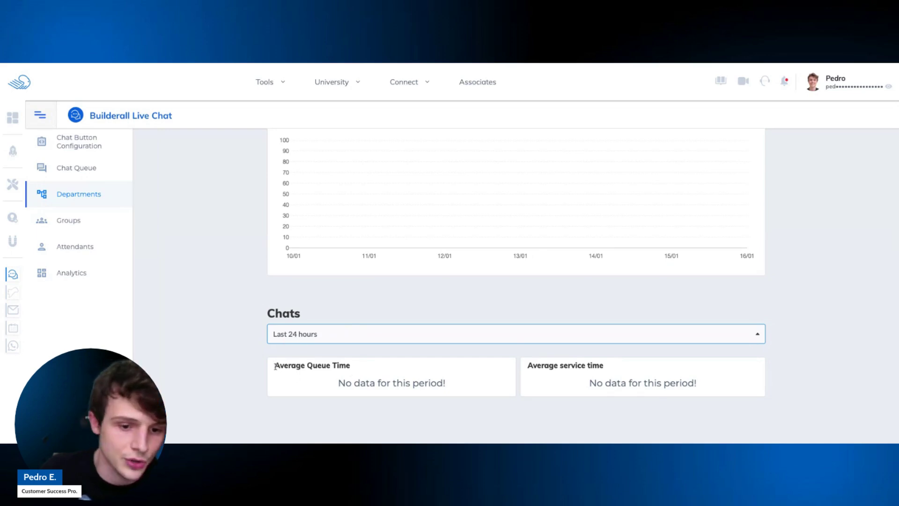
drag(275, 365, 350, 366)
drag(523, 366, 605, 366)
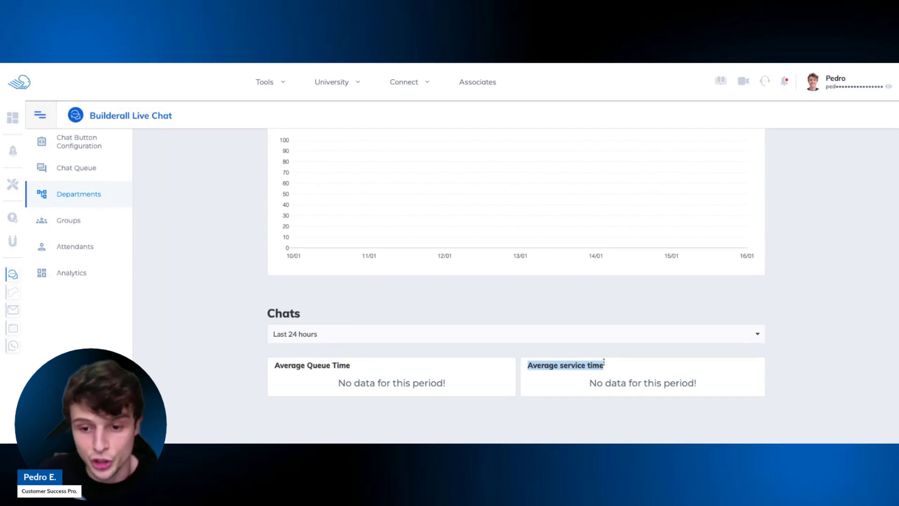
click(428, 335)
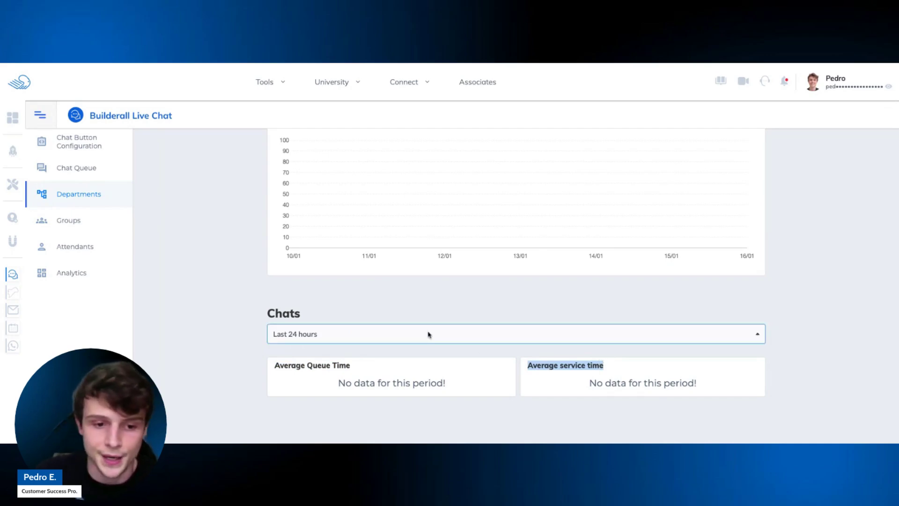
click(374, 347)
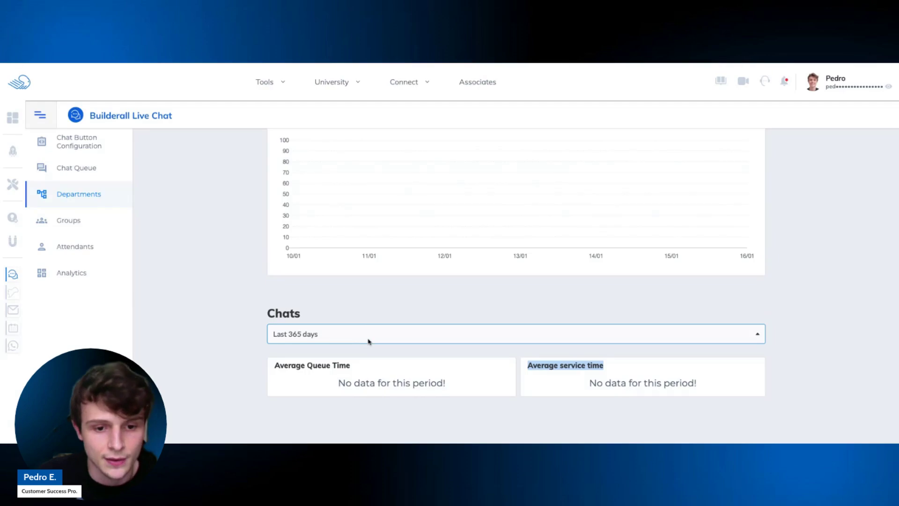
scroll(358, 299, up, 3)
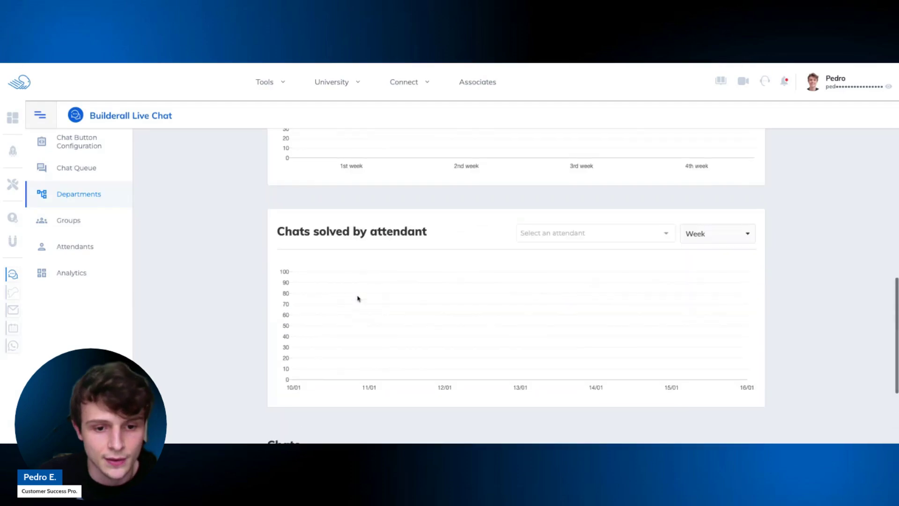
scroll(358, 298, up, 9)
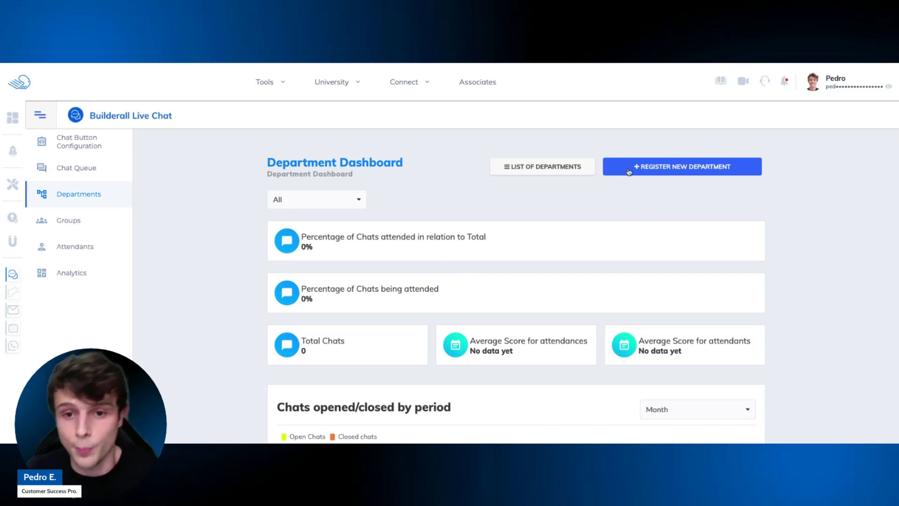
Rename the Geral department to 'Technical Support' and save it.
click(566, 169)
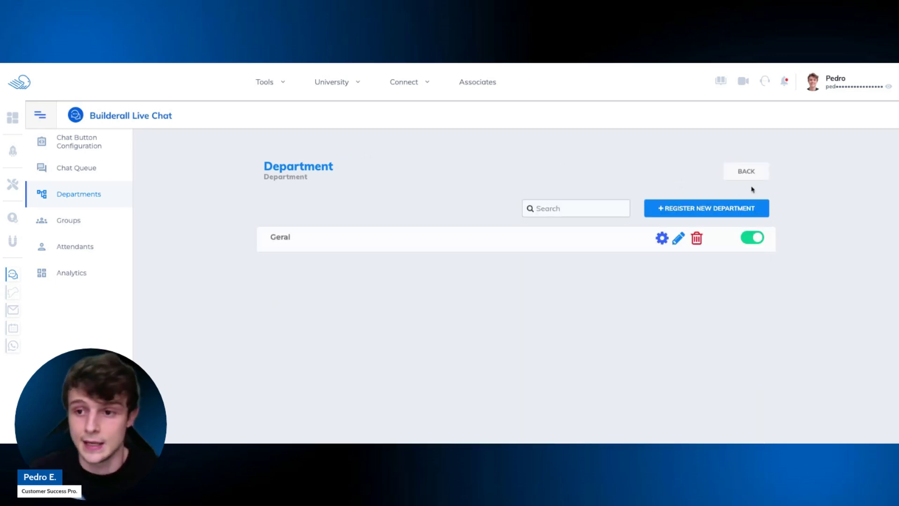
click(745, 174)
click(530, 172)
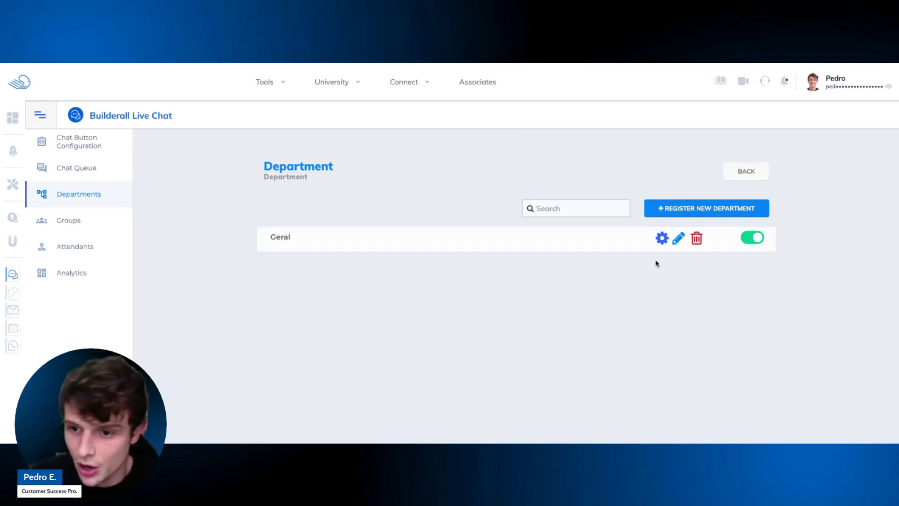
click(678, 240)
click(404, 228)
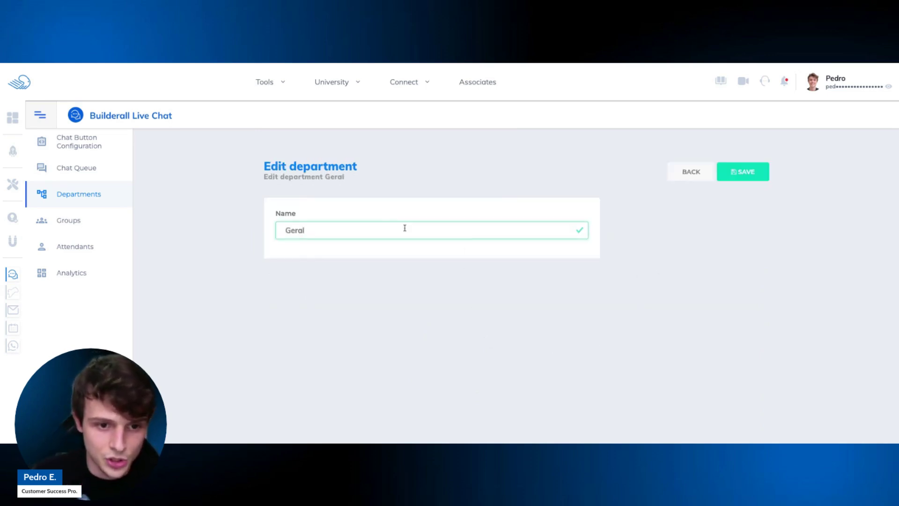
key(BackSpace)
key(BackSpace)
text(enal)
key(BackSpace)
key(BackSpace)
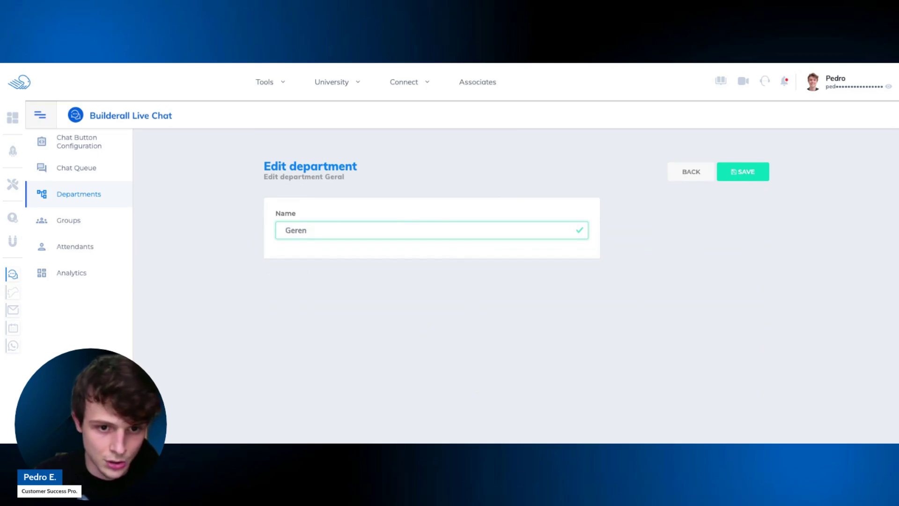
key(BackSpace)
key(BackSpace)
key(BackSpace)
key(BackSpace)
text(eneral)
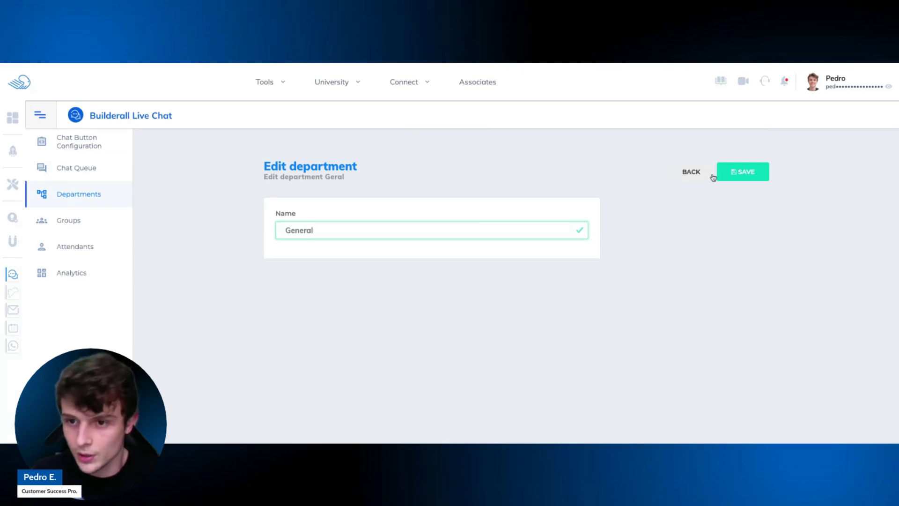
drag(394, 229, 283, 230)
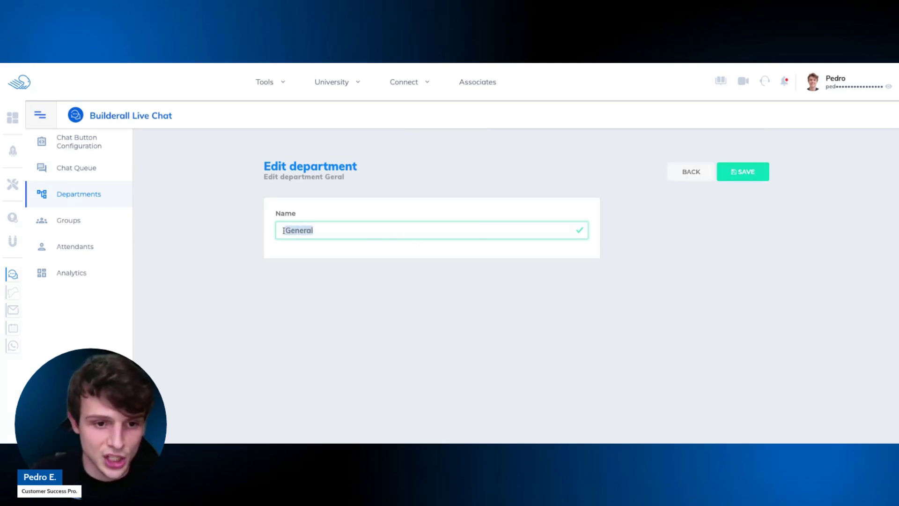
text(chnical)
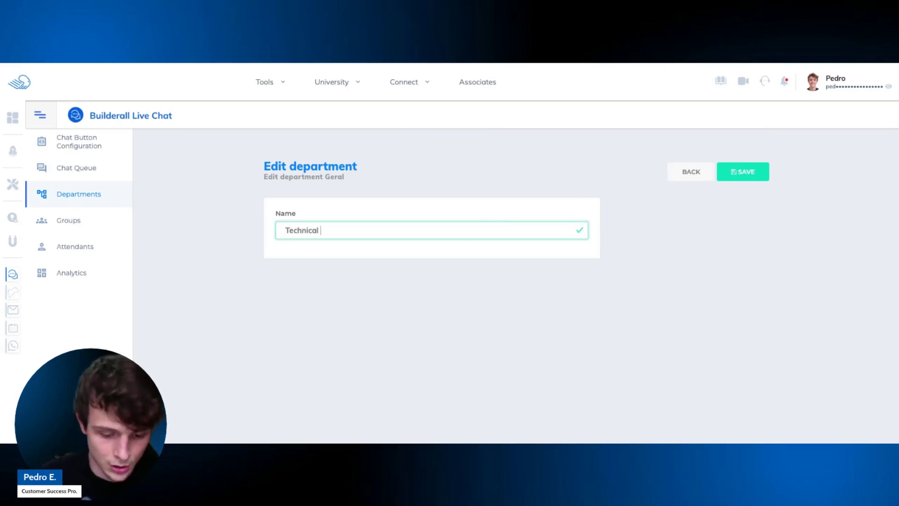
text( Support)
click(748, 179)
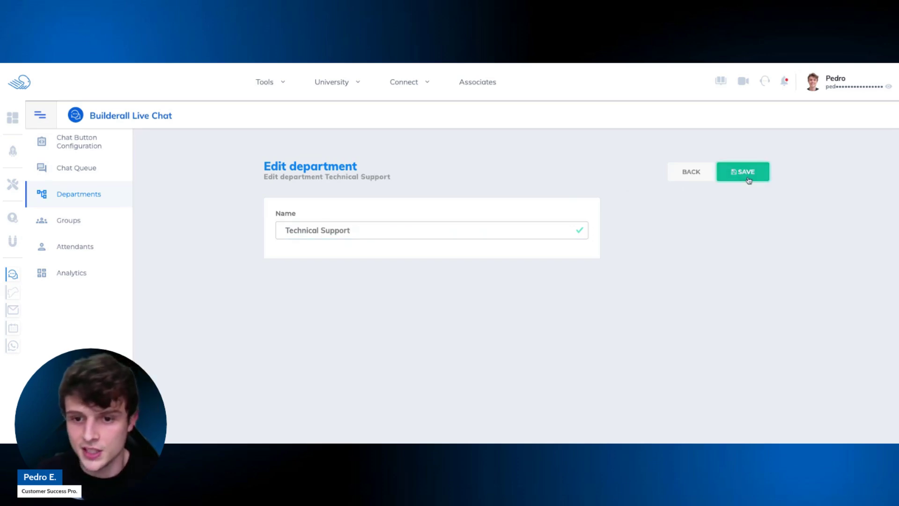
Reopen the Technical Support department from the list and save it again.
click(702, 177)
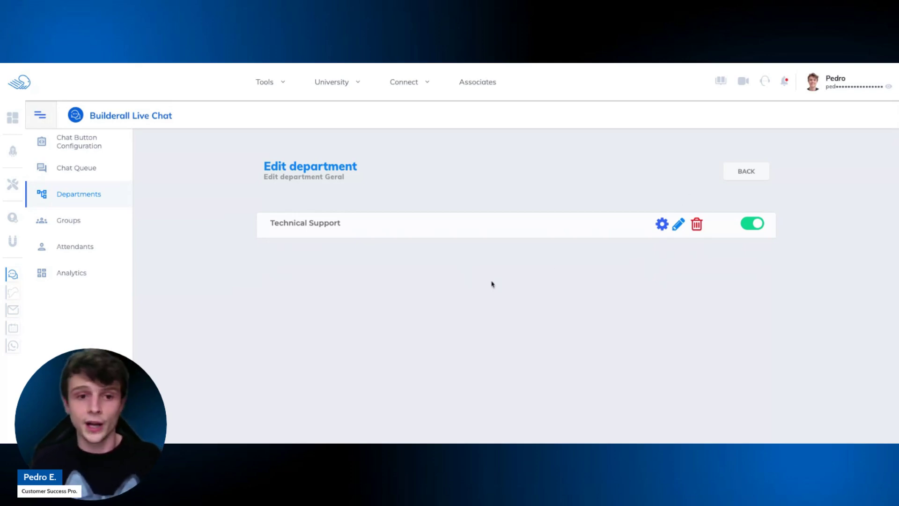
click(679, 226)
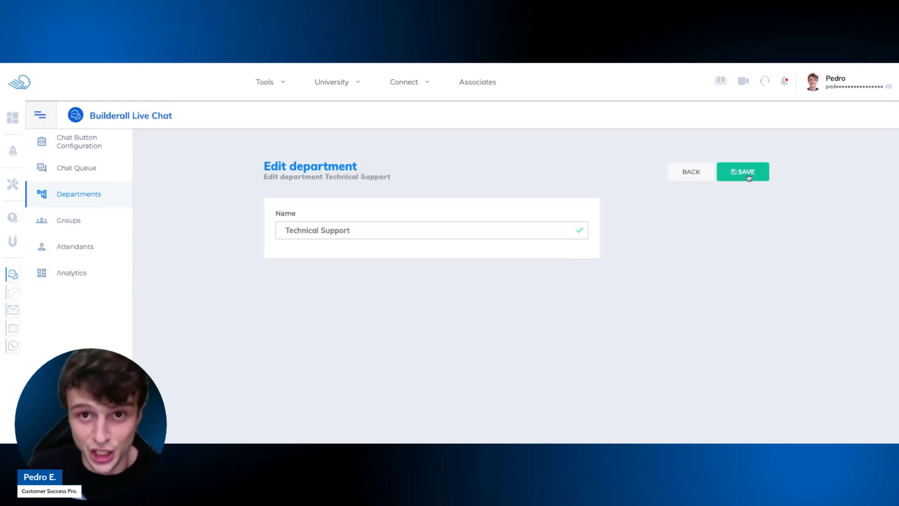
click(743, 172)
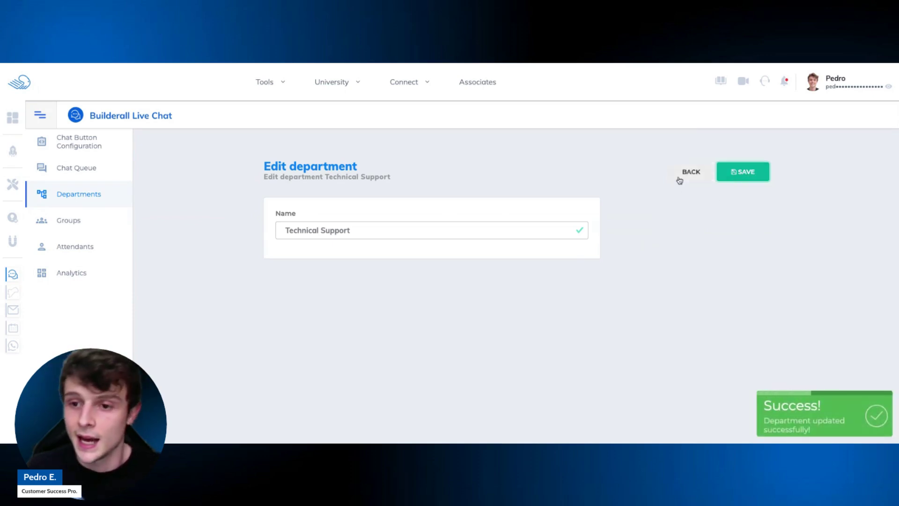
click(679, 178)
Give Technical Support English language and Eastern Time - US & Canada region, then list its attendant.
click(661, 235)
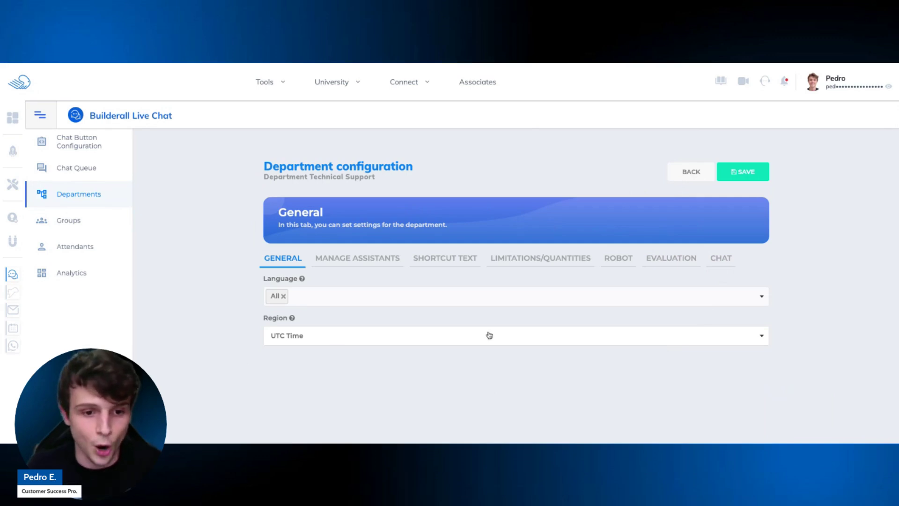
click(307, 298)
click(302, 354)
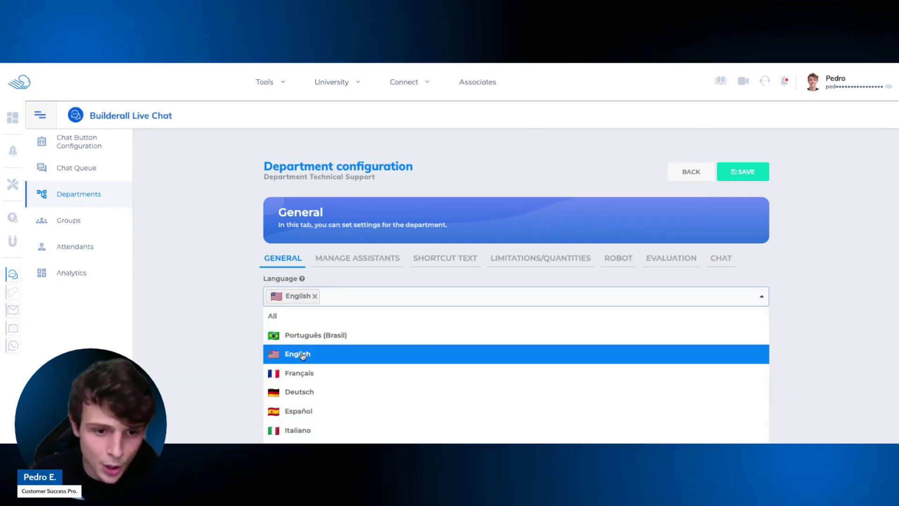
click(218, 343)
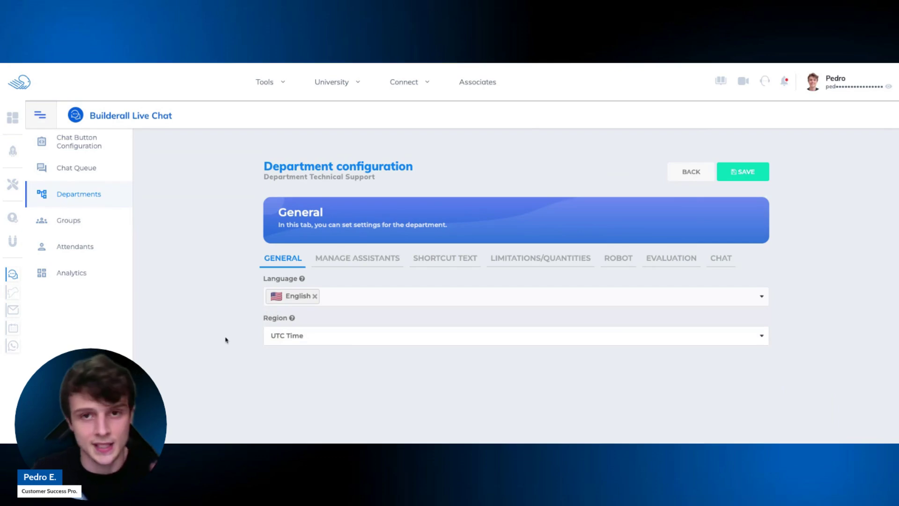
click(315, 343)
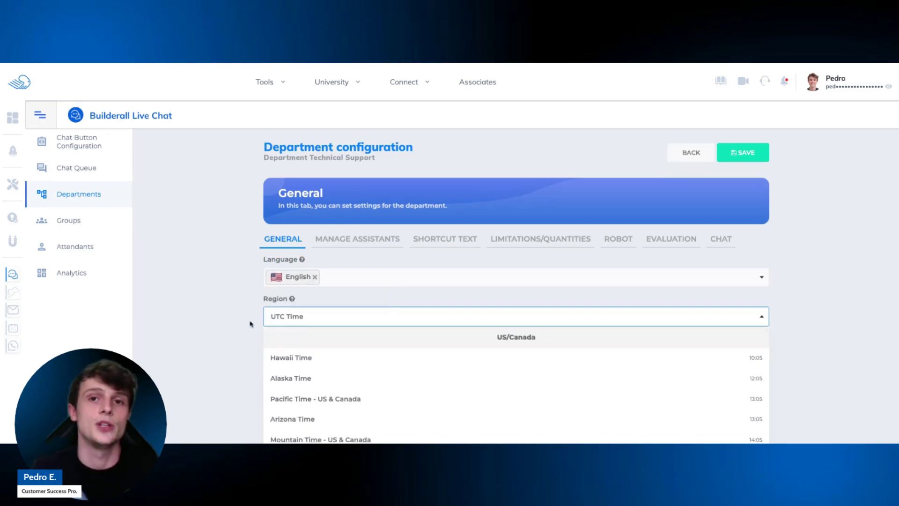
scroll(321, 336, up, 1)
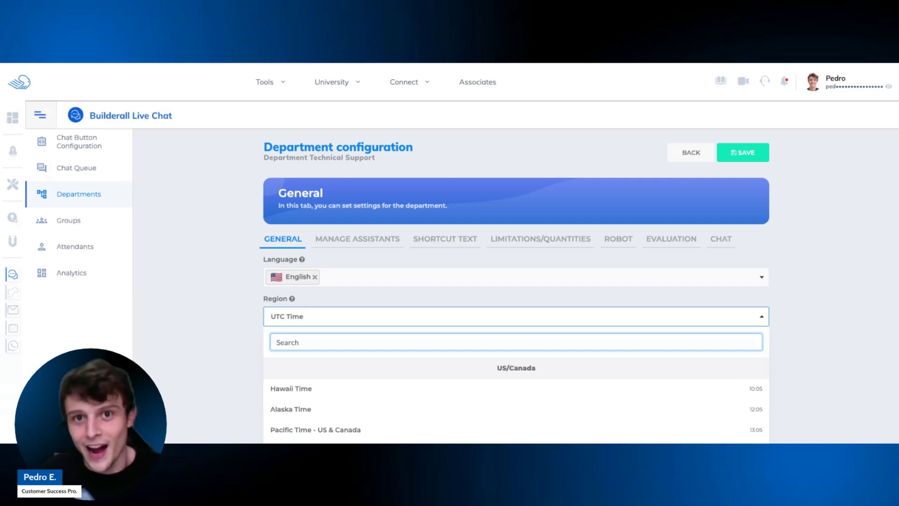
scroll(364, 373, down, 1)
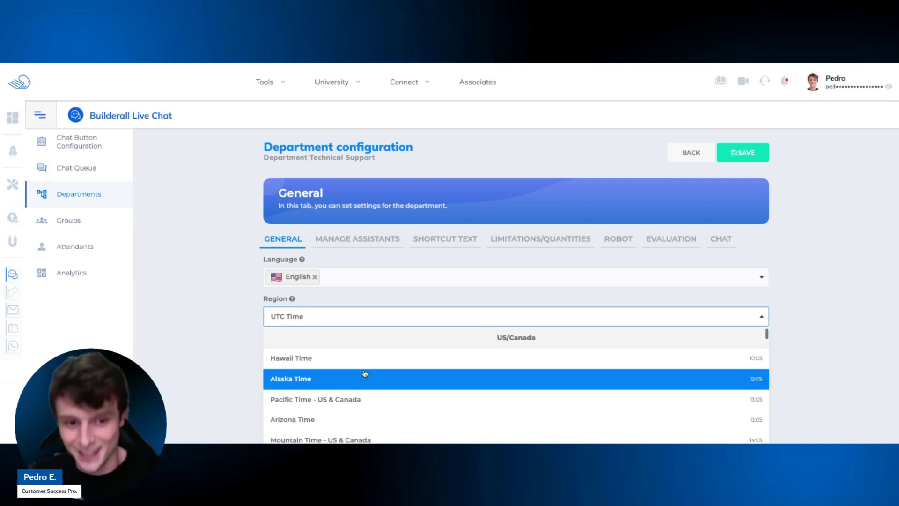
scroll(364, 374, down, 5)
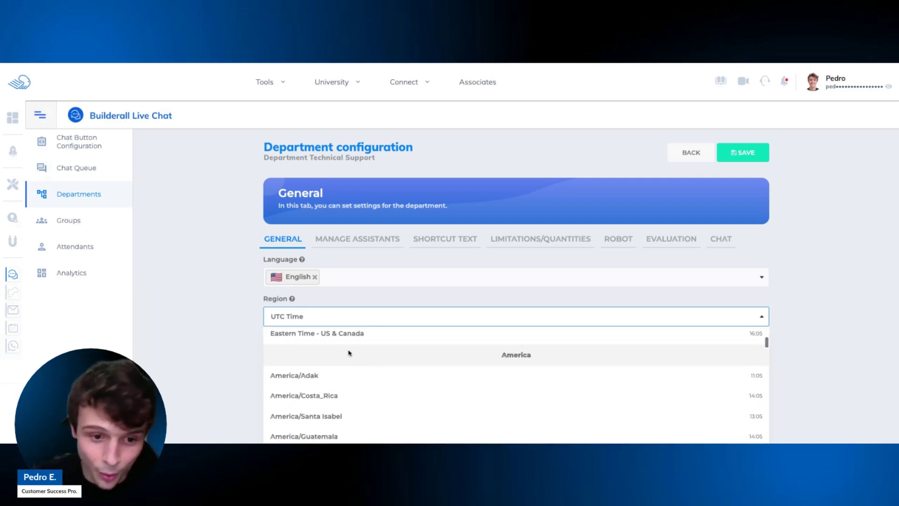
click(333, 339)
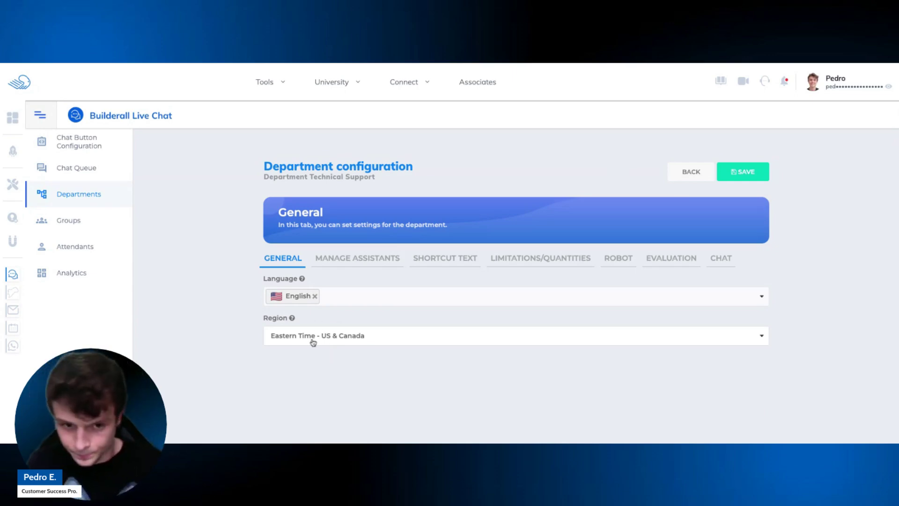
click(372, 263)
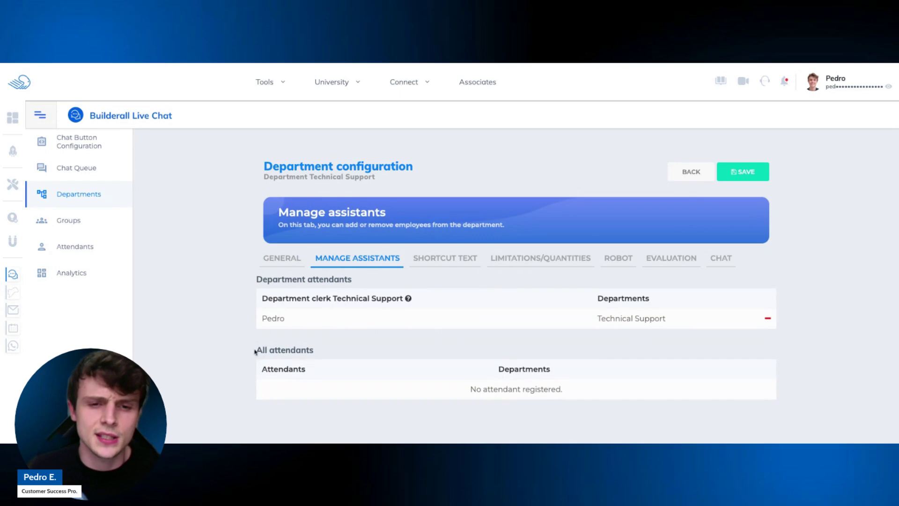
drag(255, 352, 320, 355)
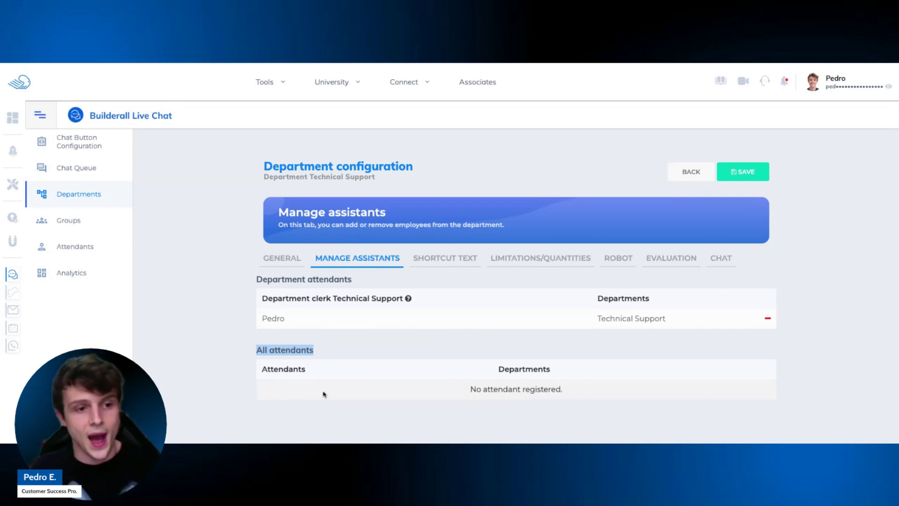
click(768, 318)
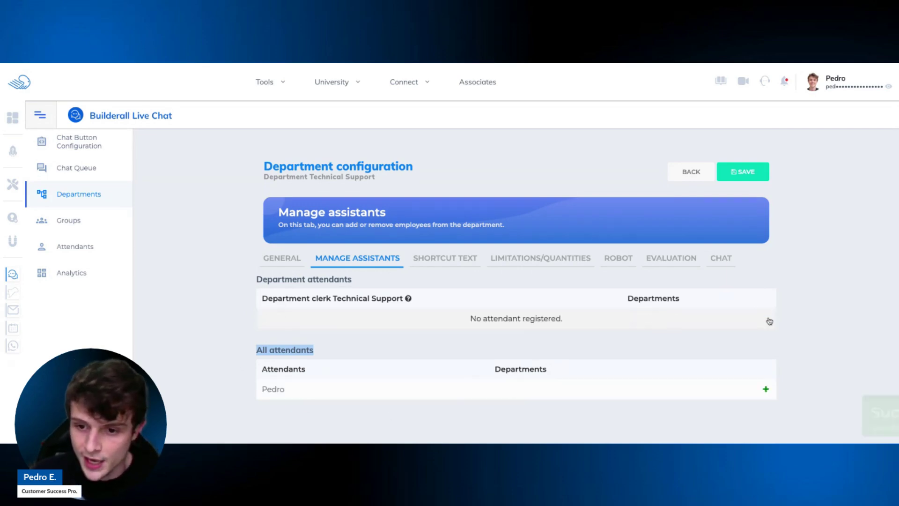
click(766, 390)
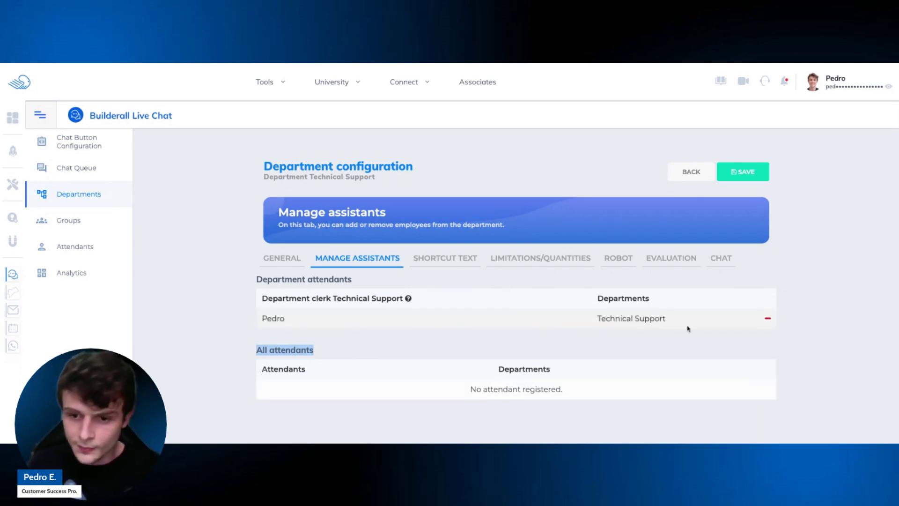
click(452, 265)
Add custom shortcut command 'gm' with description 'Good morning!'.
scroll(463, 261, down, 2)
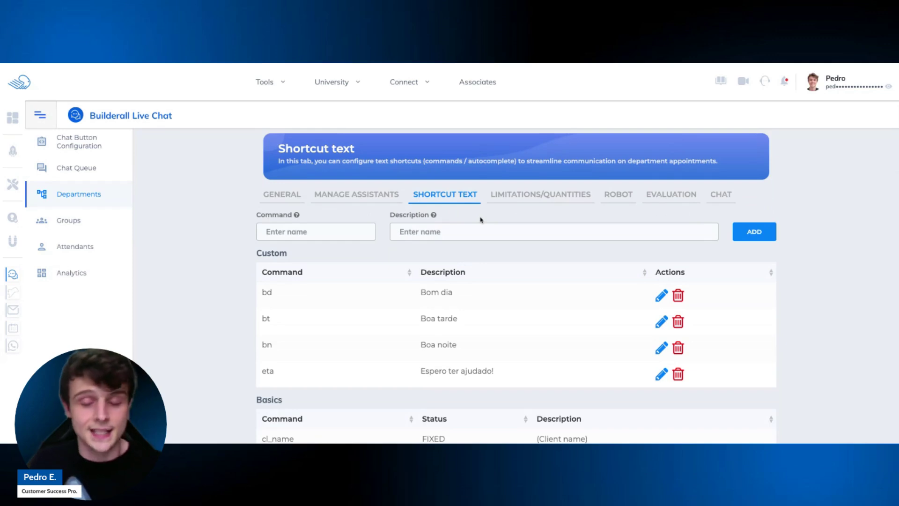
scroll(480, 219, down, 1)
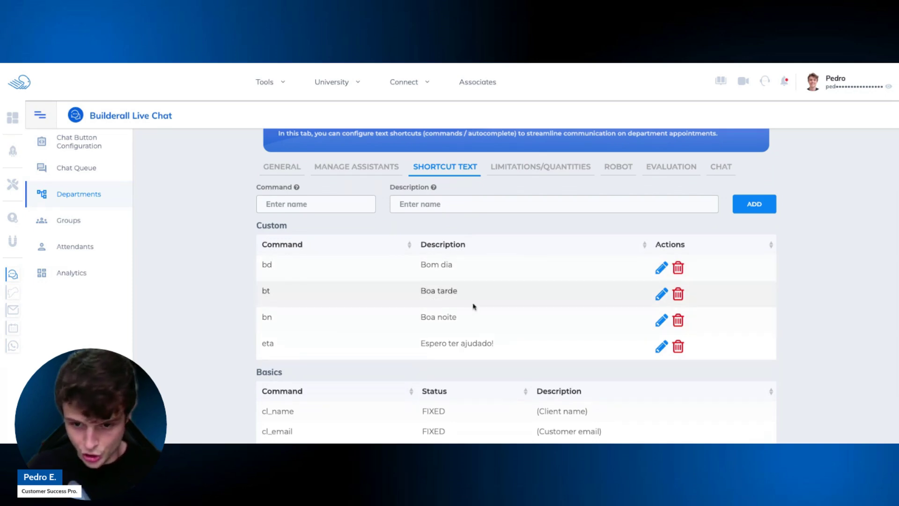
click(354, 202)
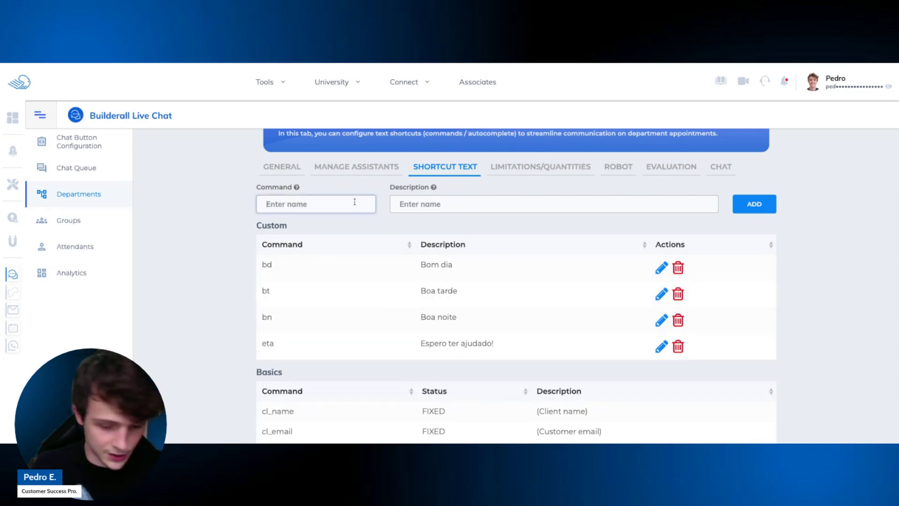
text(gm)
click(476, 209)
text(Goodm)
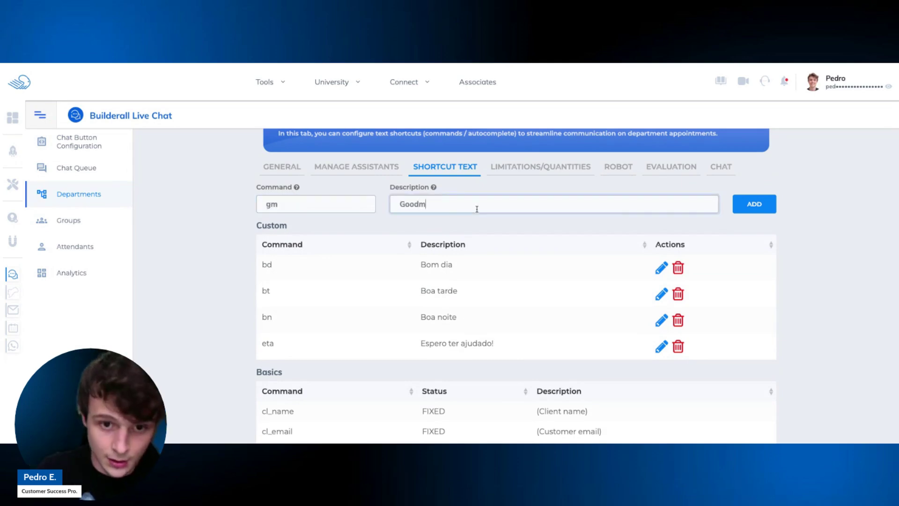
key(BackSpace)
text(morning)
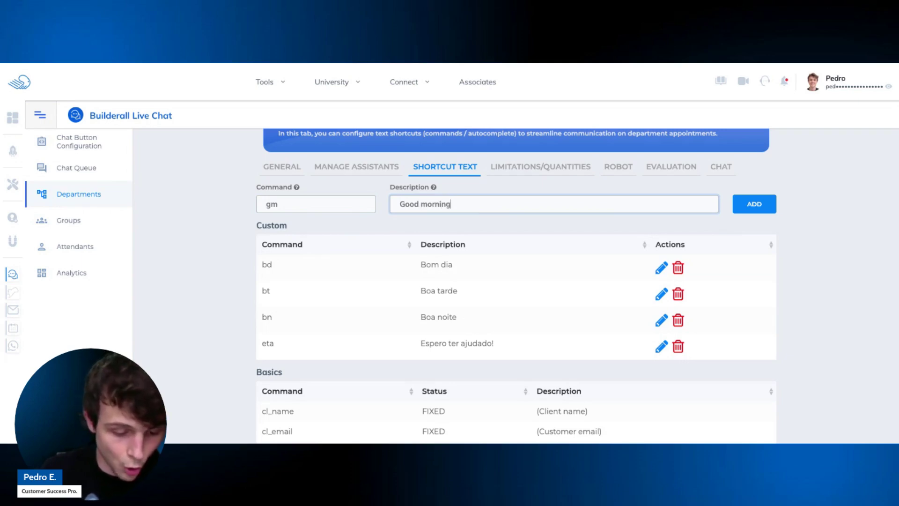
text(!)
click(754, 204)
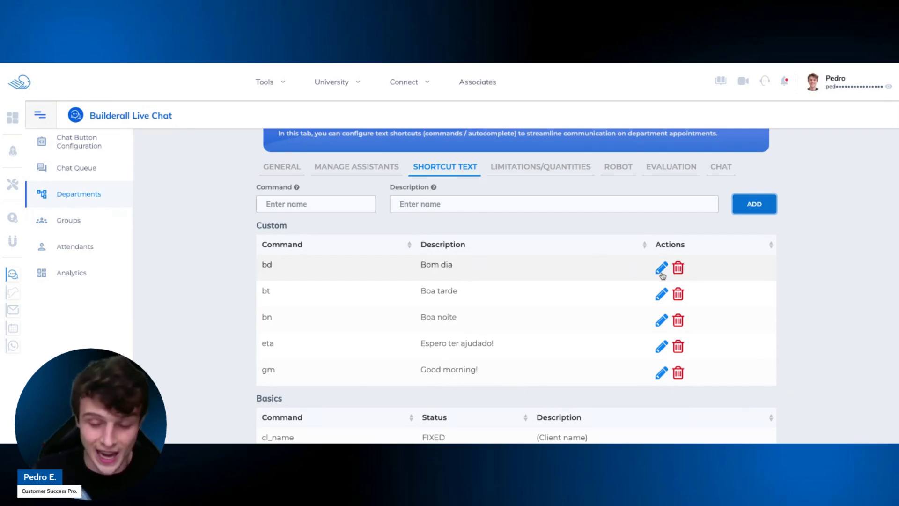
scroll(651, 280, down, 2)
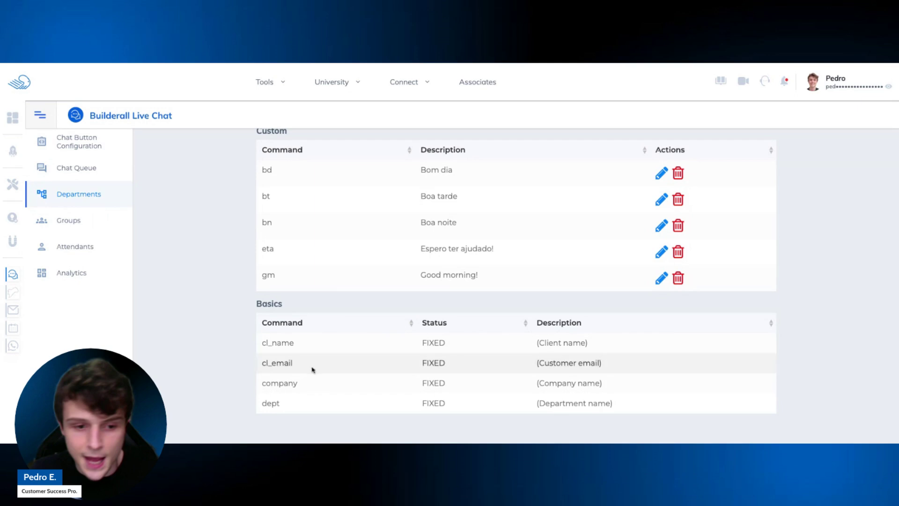
scroll(379, 366, up, 4)
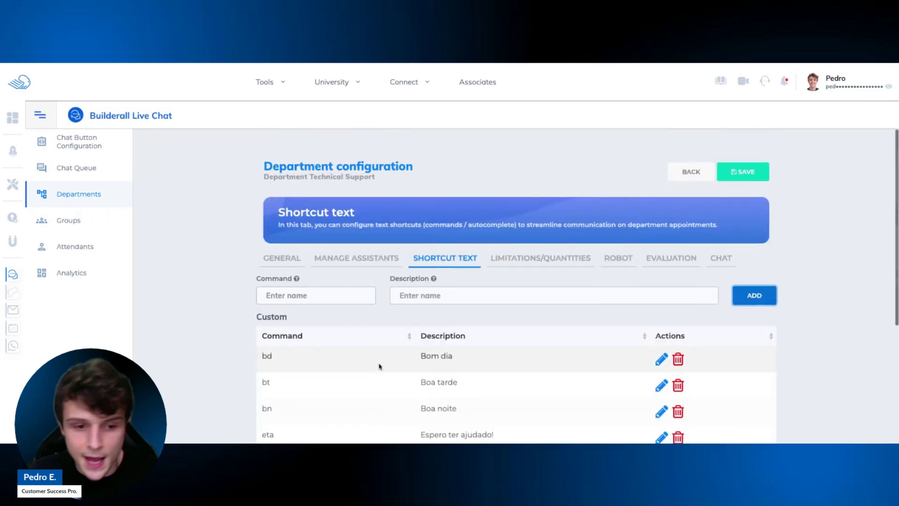
In Limitations/Quantities, raise chats per attendant to 5.
click(536, 265)
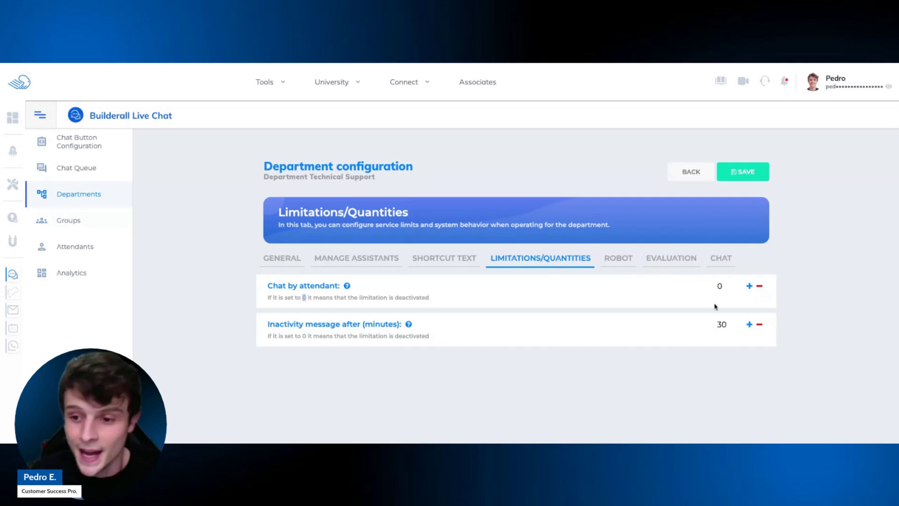
click(749, 287)
click(749, 287)
click(750, 286)
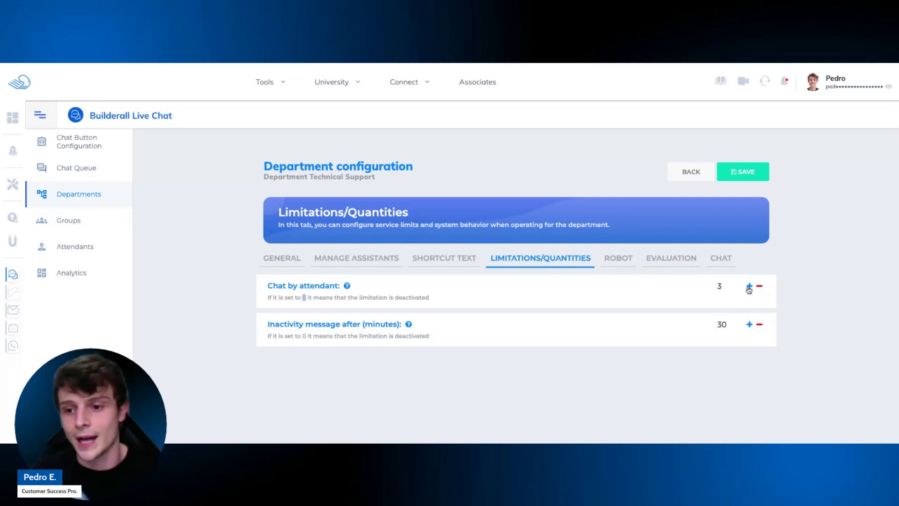
click(750, 287)
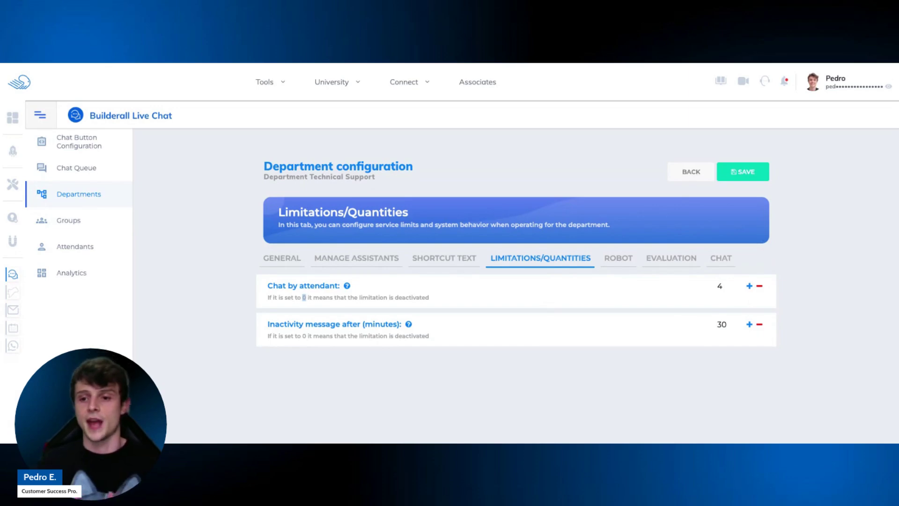
click(750, 287)
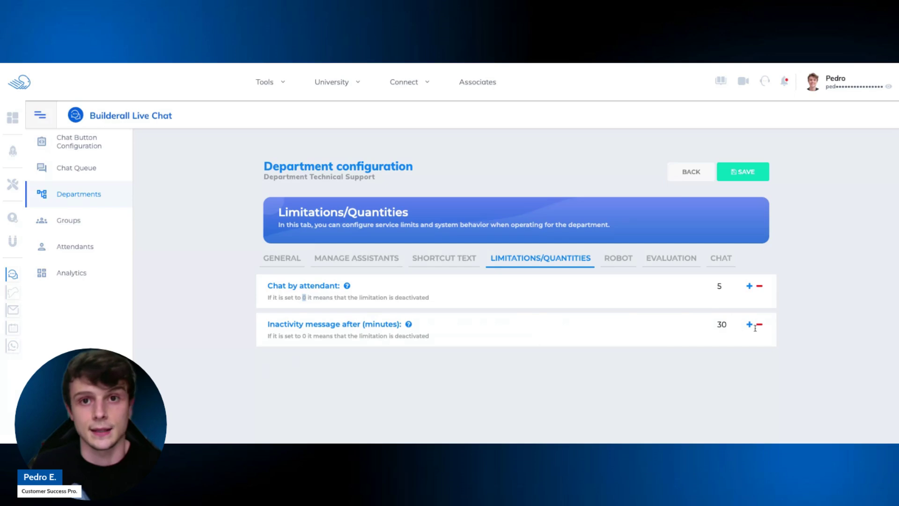
Lower the inactivity message delay to 20 minutes, then view the Robot settings.
click(740, 327)
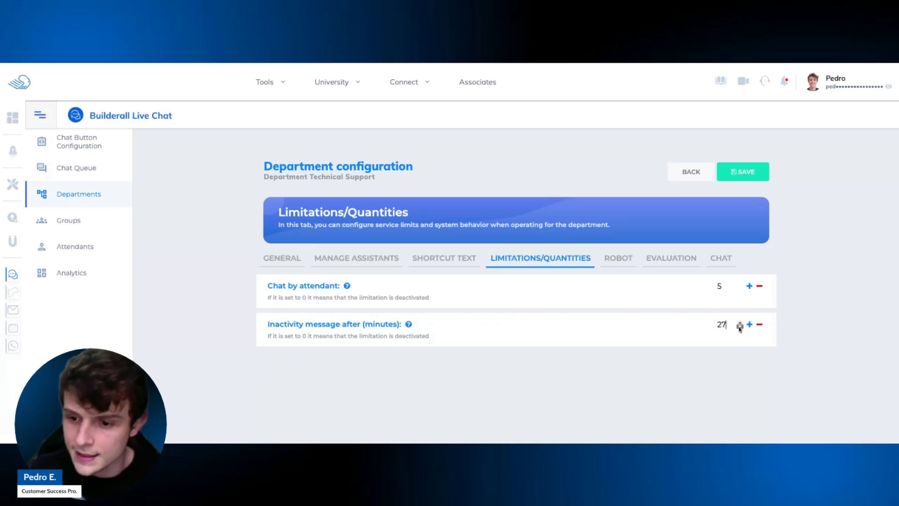
click(740, 327)
click(740, 327)
click(740, 327)
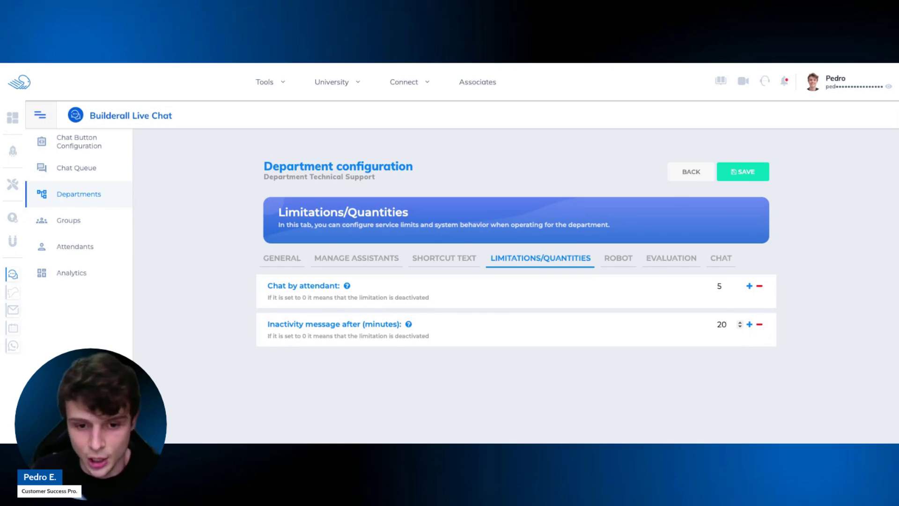
click(624, 261)
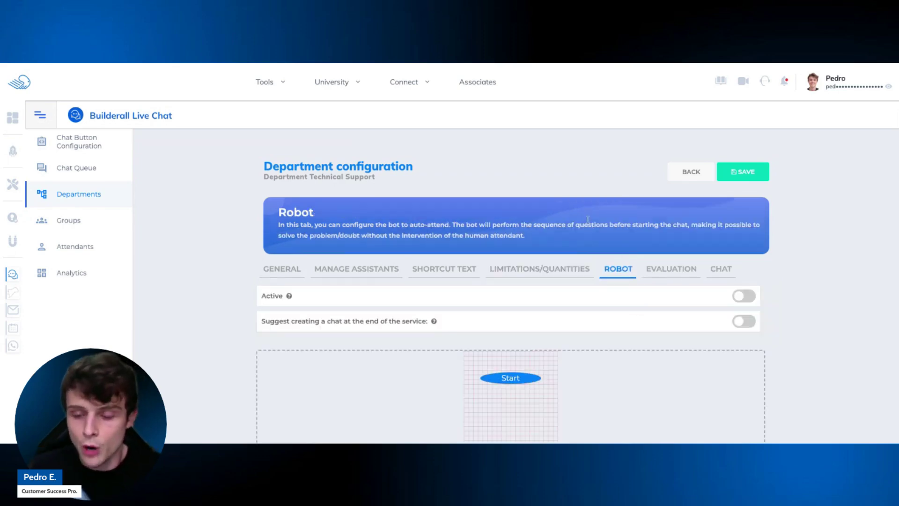
Leave the robot switched Active and 'Suggest creating a chat' off after toggling both.
scroll(588, 219, down, 2)
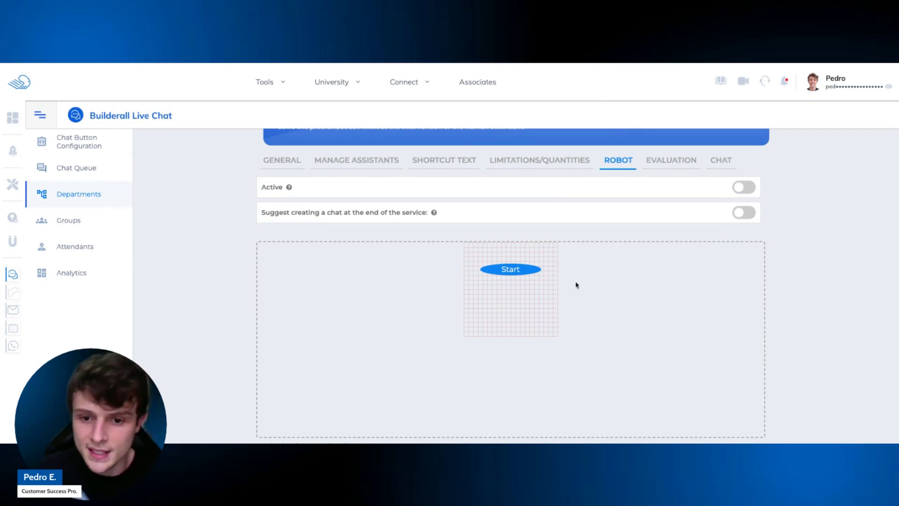
scroll(567, 236, down, 1)
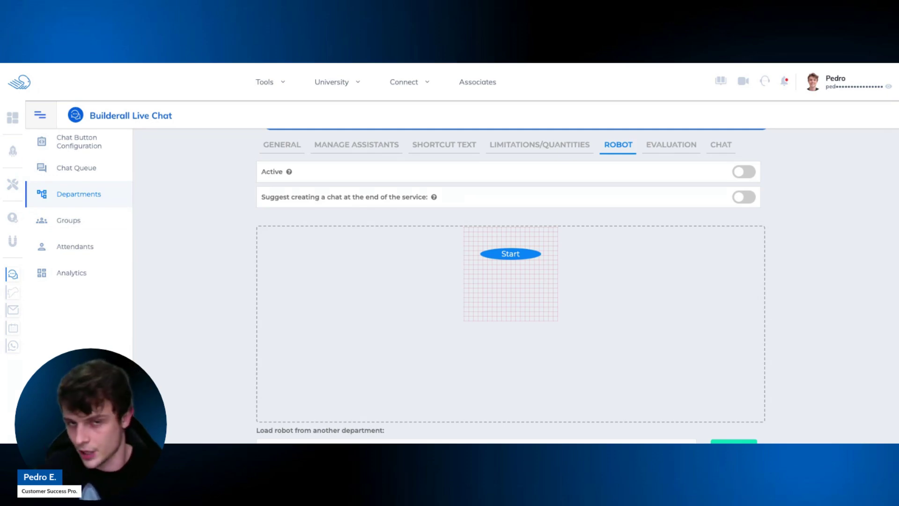
scroll(556, 287, up, 1)
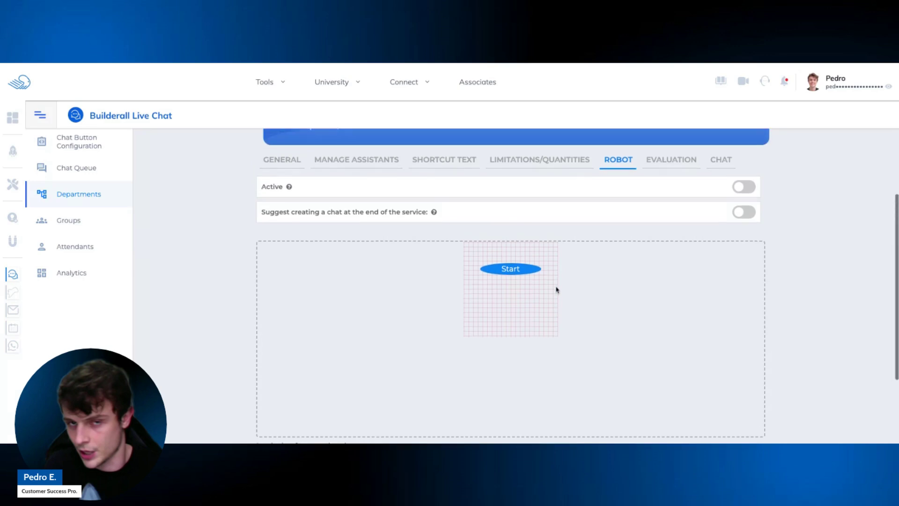
click(746, 189)
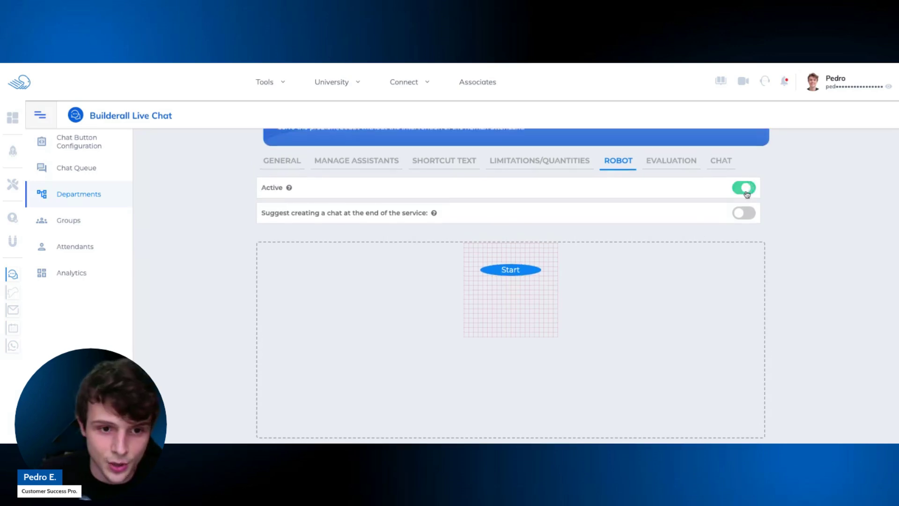
click(746, 189)
click(738, 215)
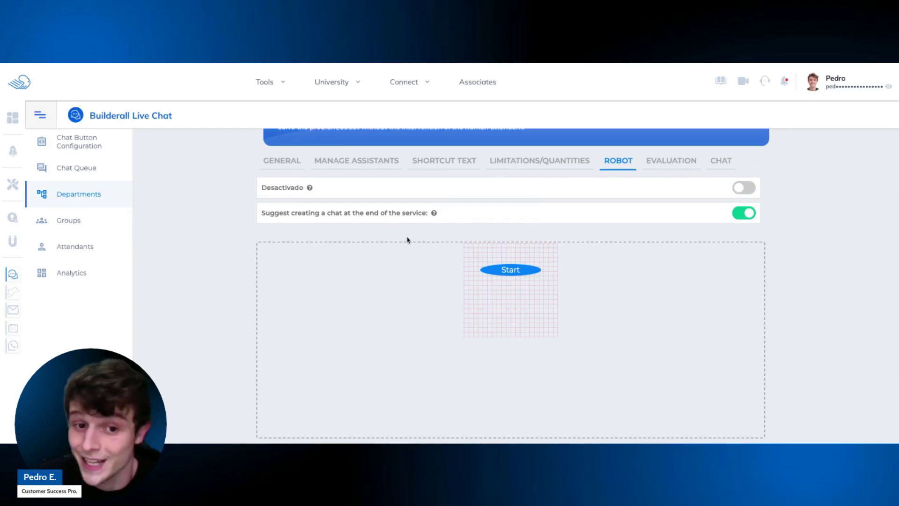
click(752, 214)
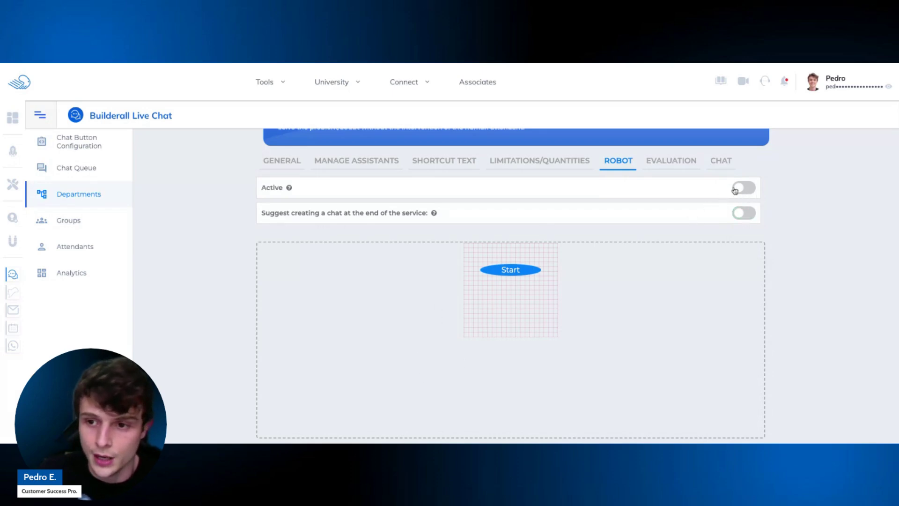
click(733, 188)
Add a Card1 step linked after Start on the flow canvas.
scroll(578, 192, down, 1)
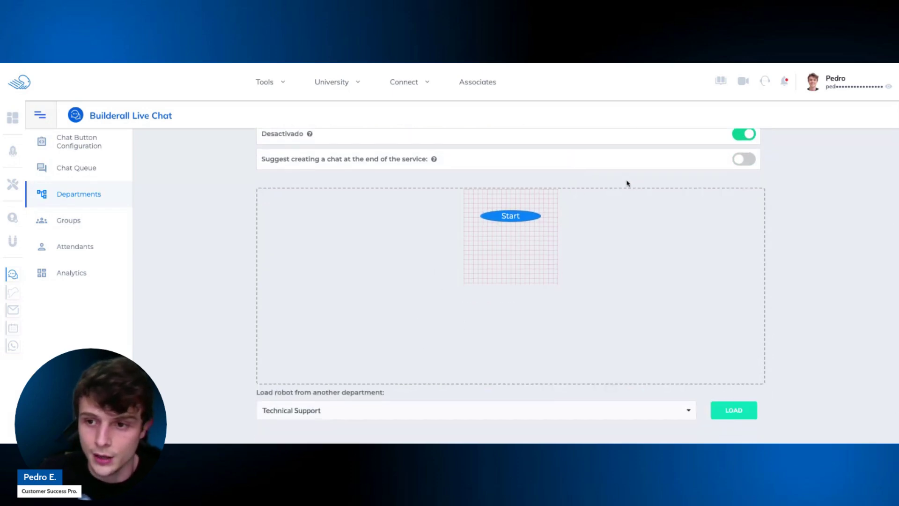
scroll(627, 182, up, 1)
scroll(627, 183, down, 1)
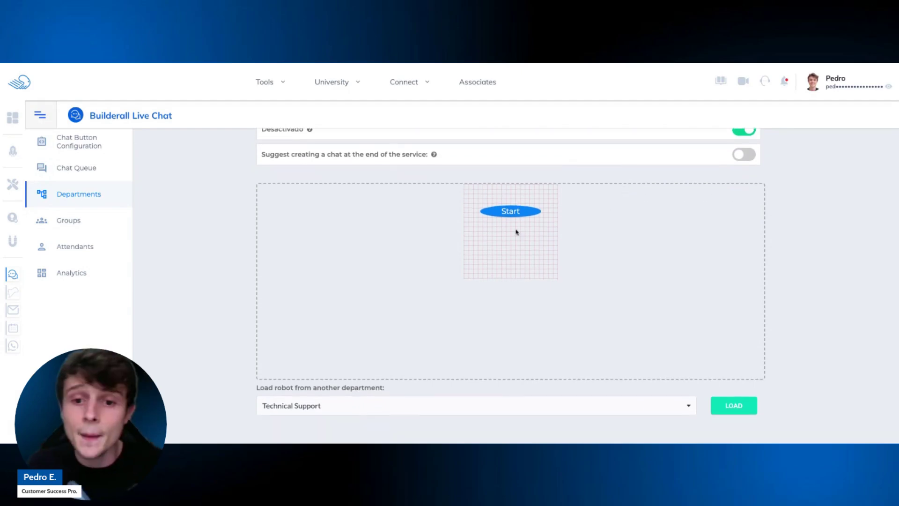
click(517, 213)
Delete the Card1 step from the bot flow, confirming with 'Yes, delete it!'.
click(512, 262)
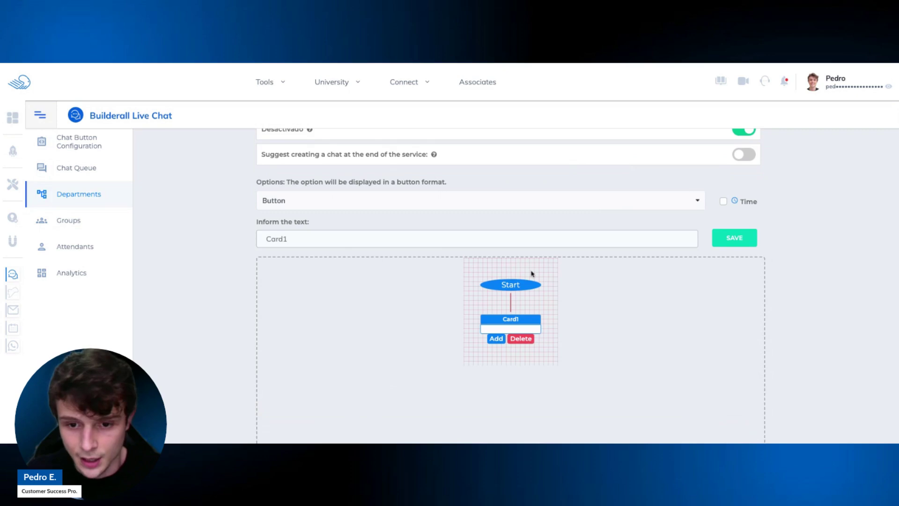
scroll(538, 302, down, 1)
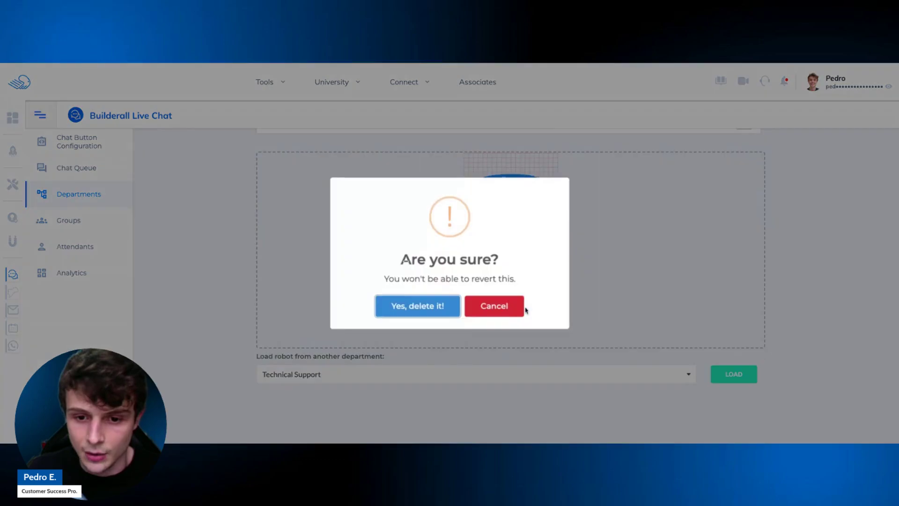
click(524, 309)
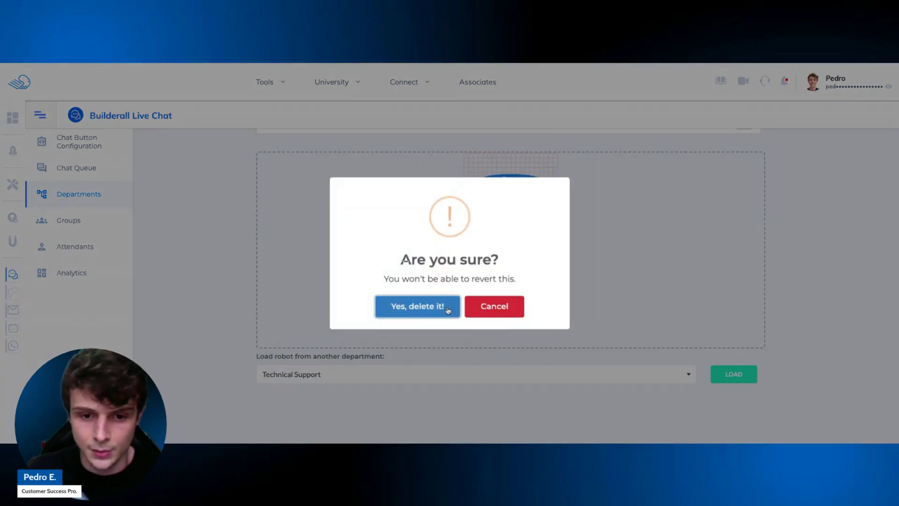
click(448, 311)
Try loading the Technical Support department's bot, then bring up the Evaluation settings.
scroll(675, 257, down, 2)
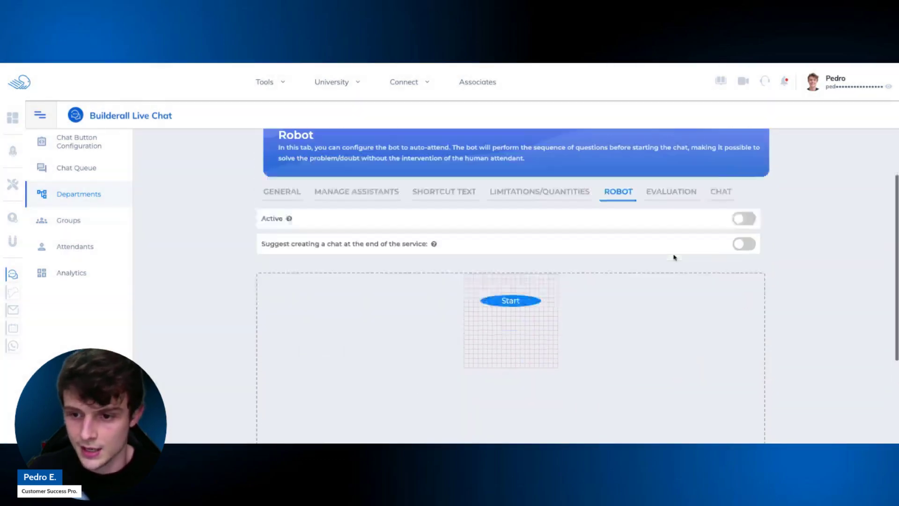
scroll(675, 257, down, 2)
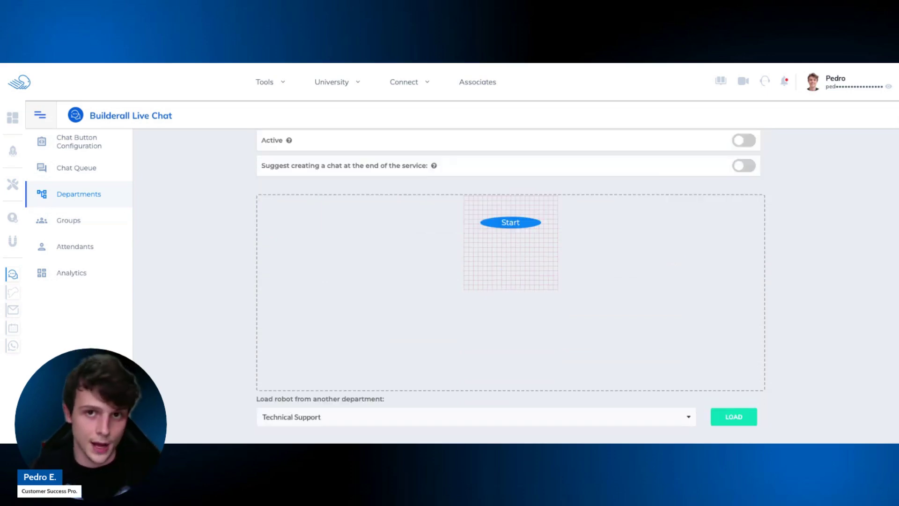
scroll(618, 365, down, 1)
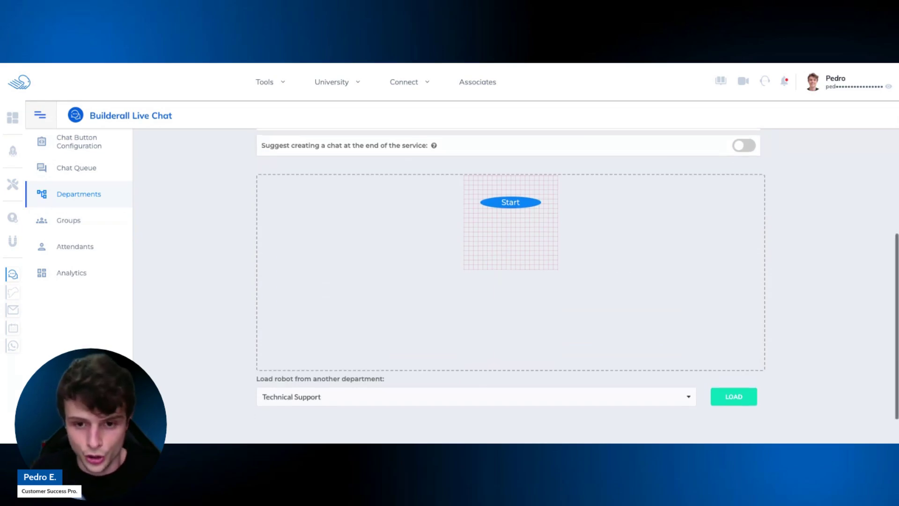
click(589, 396)
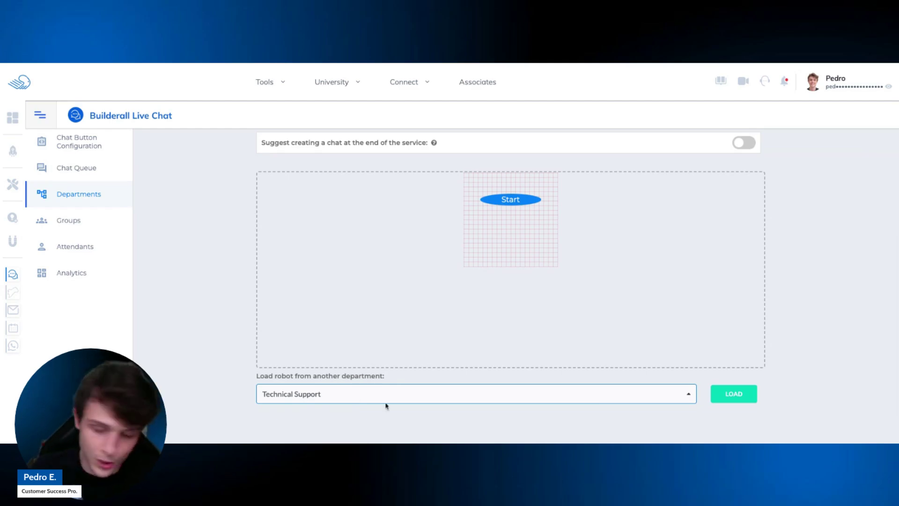
click(722, 401)
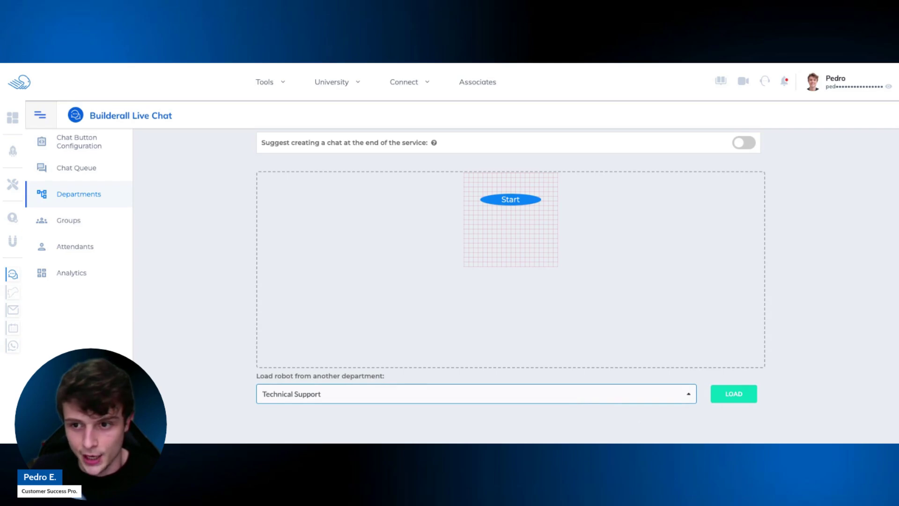
scroll(836, 317, up, 2)
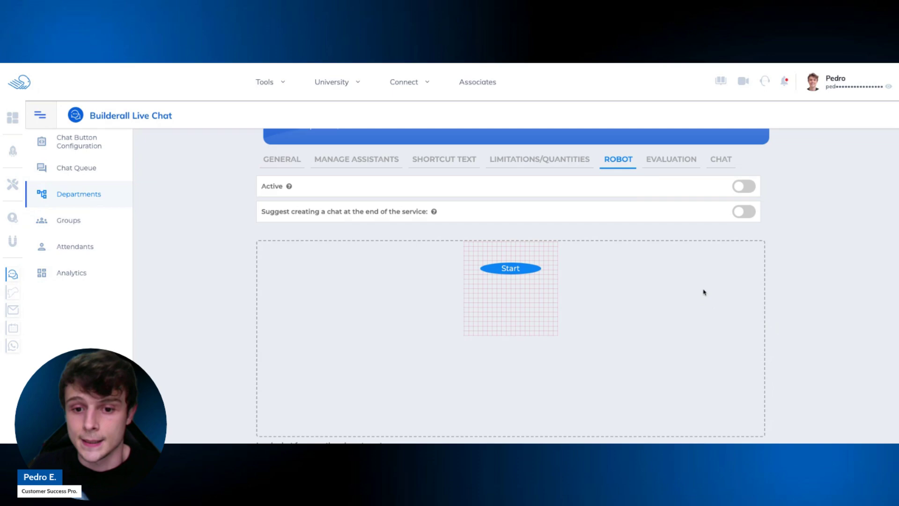
click(679, 160)
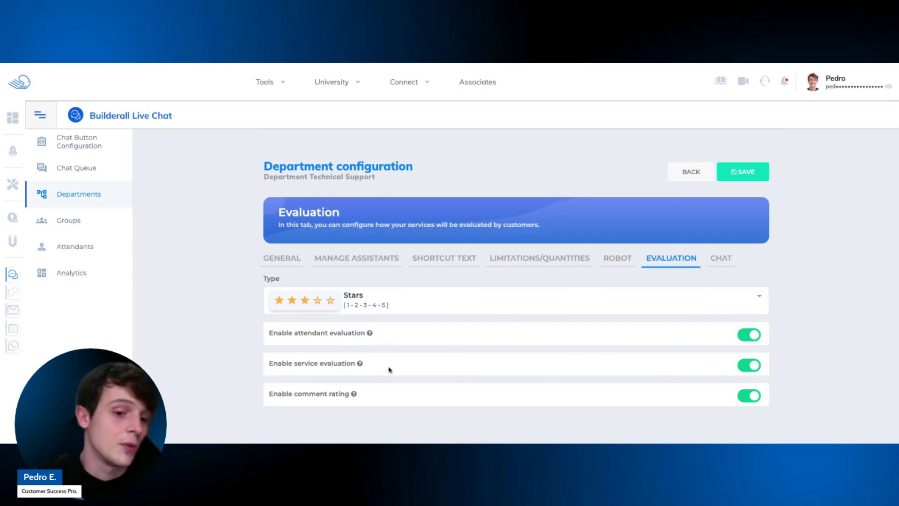
Keep comment rating enabled and Stars as the evaluation type, then show the Chat settings.
mouse_move(355, 394)
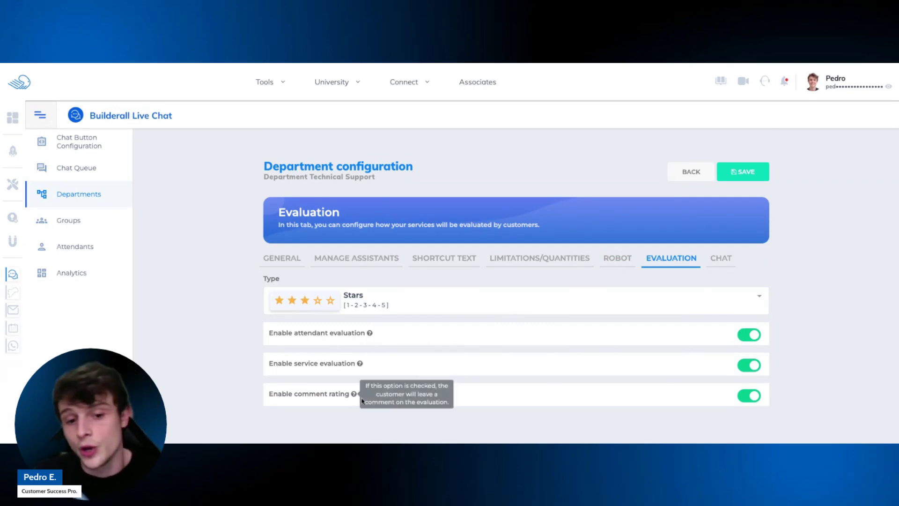
click(749, 396)
click(750, 396)
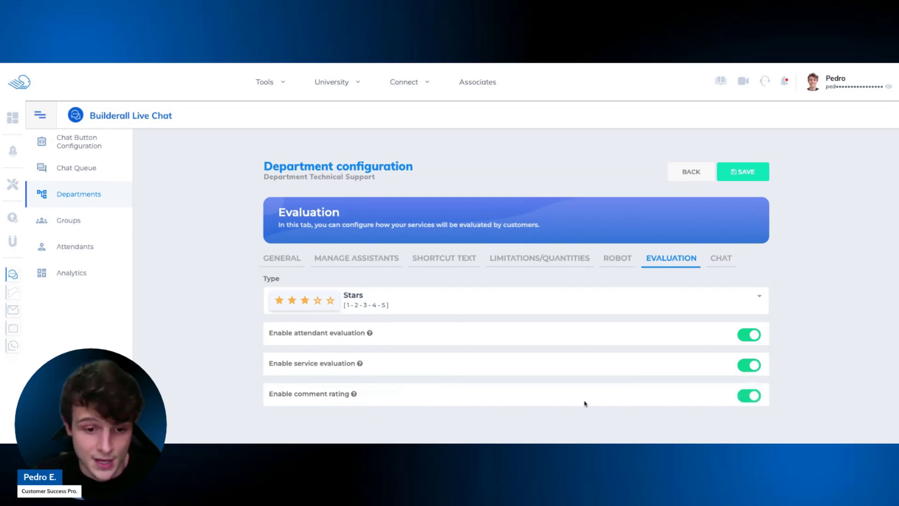
mouse_move(354, 394)
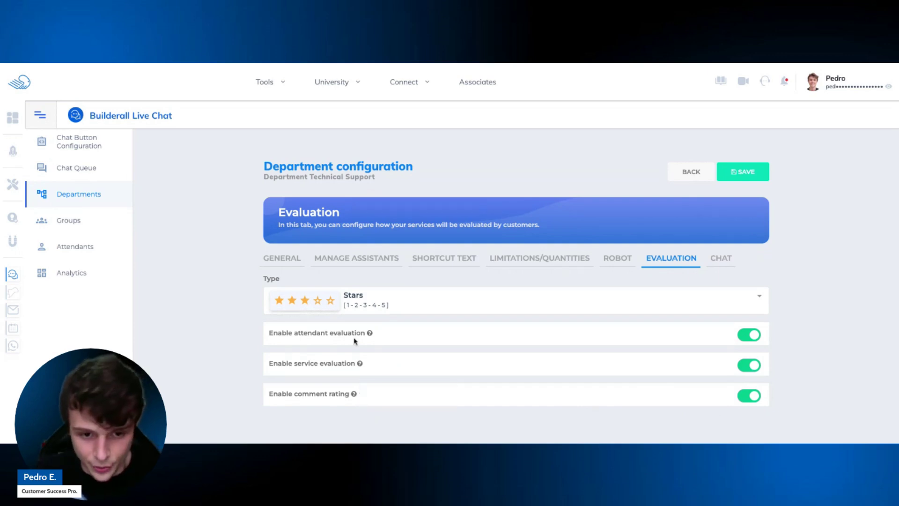
click(382, 301)
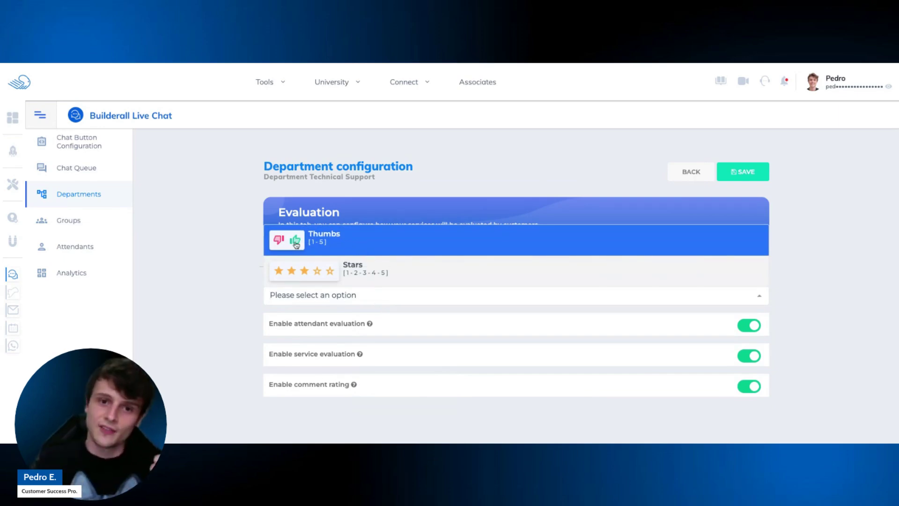
click(364, 275)
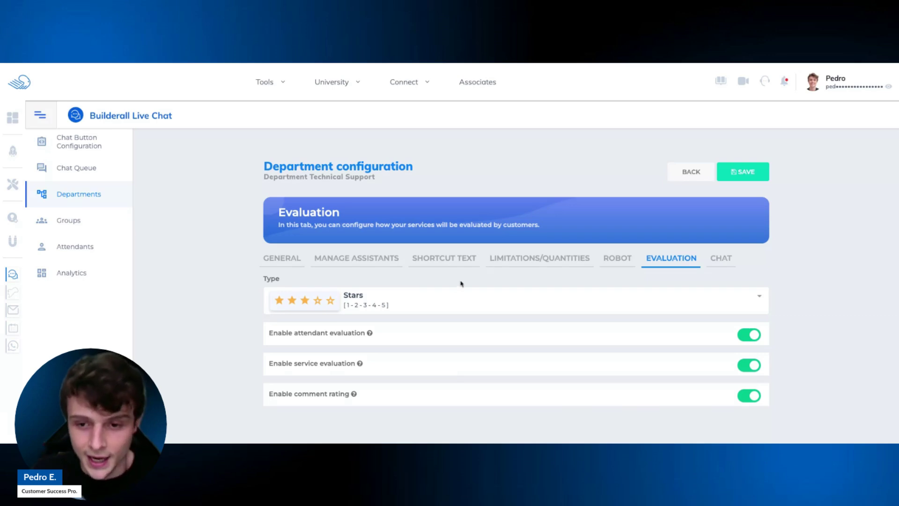
click(722, 263)
Switch 'Close the chat when no attendant' on, then back off again.
scroll(612, 267, down, 5)
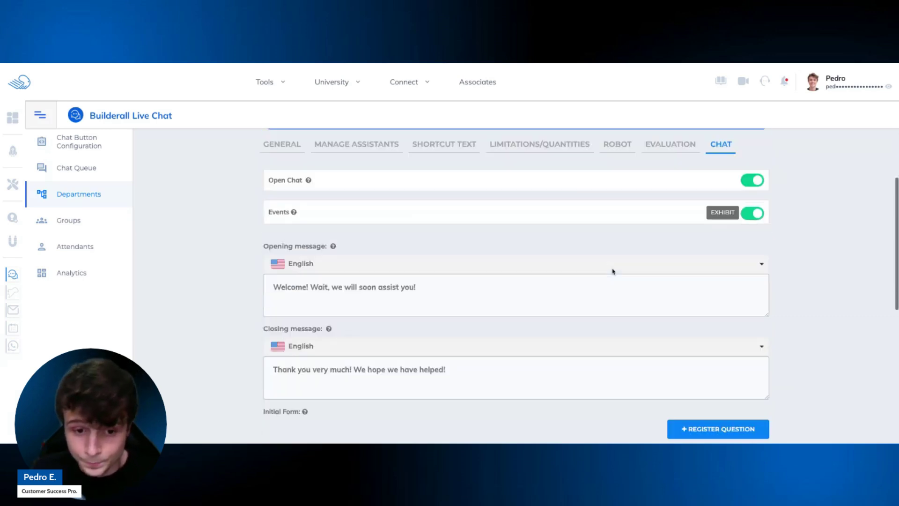
scroll(617, 215, up, 5)
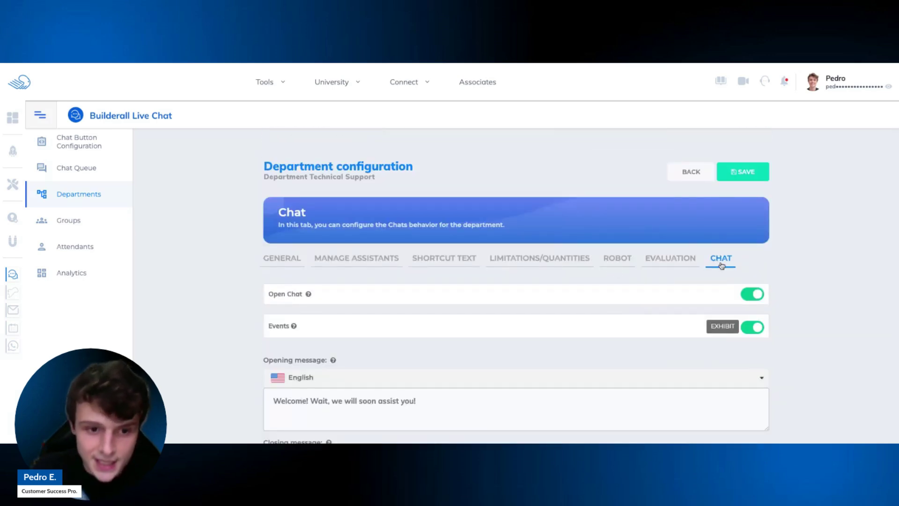
scroll(601, 287, down, 8)
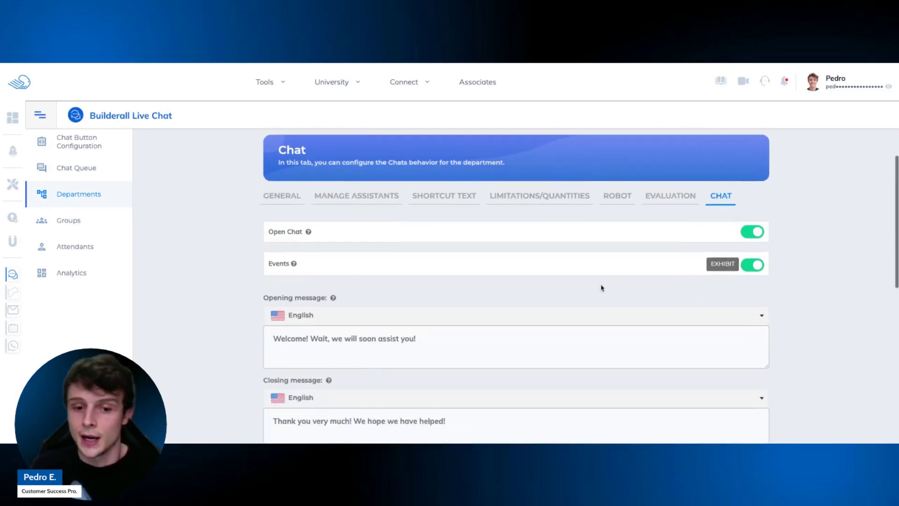
scroll(472, 207, down, 3)
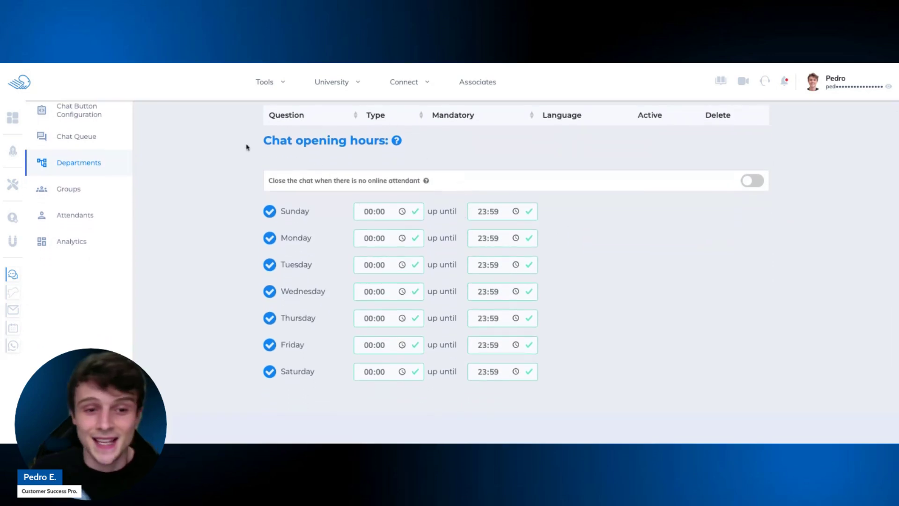
scroll(506, 173, up, 4)
scroll(506, 175, down, 3)
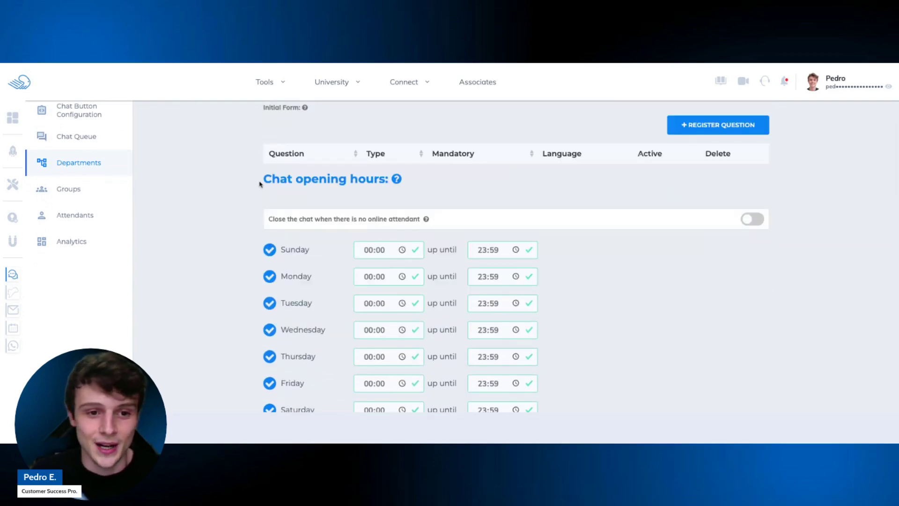
drag(261, 181, 397, 182)
click(368, 204)
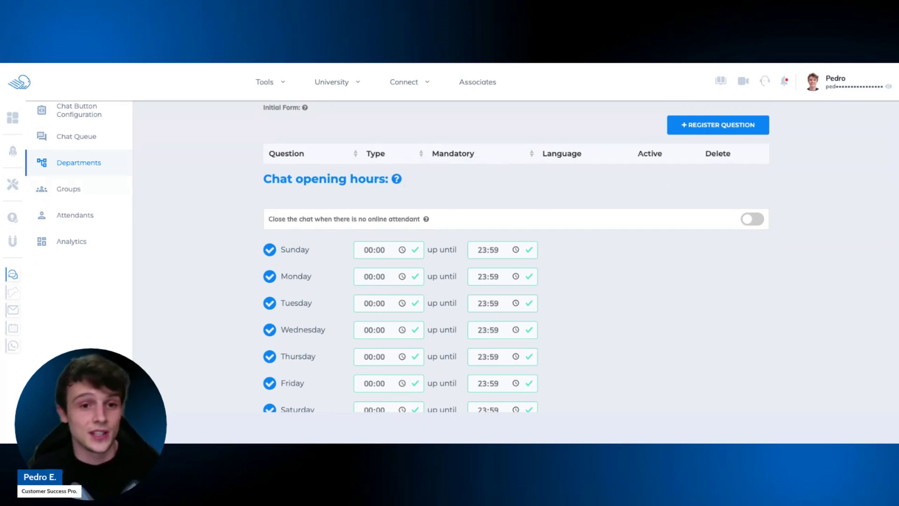
scroll(670, 286, down, 1)
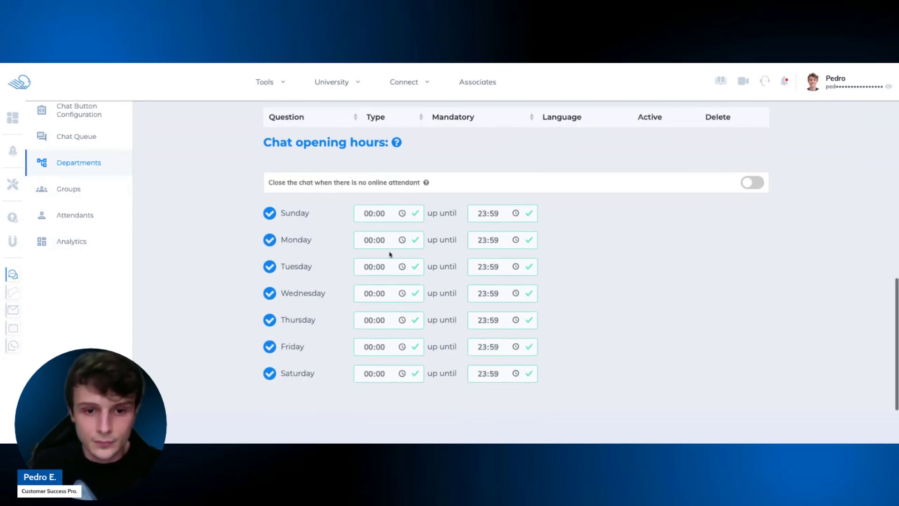
click(752, 187)
click(752, 186)
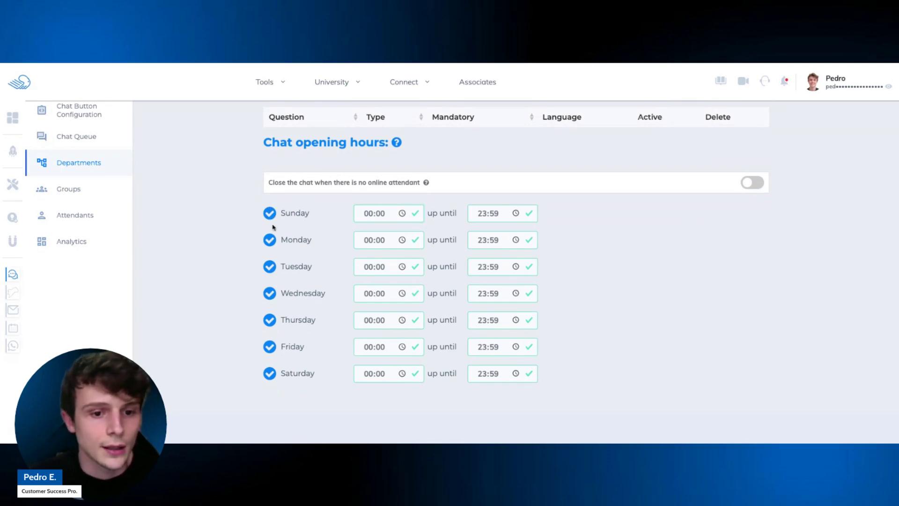
Set Monday's chat opening hours to 08:00 until 18:00.
scroll(318, 248, down, 2)
scroll(384, 253, up, 1)
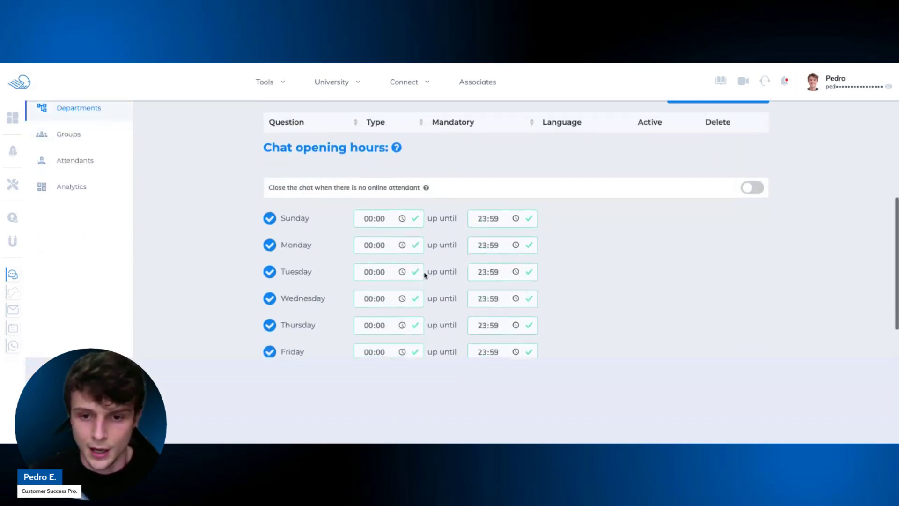
scroll(514, 292, down, 1)
scroll(527, 304, up, 3)
scroll(539, 313, up, 3)
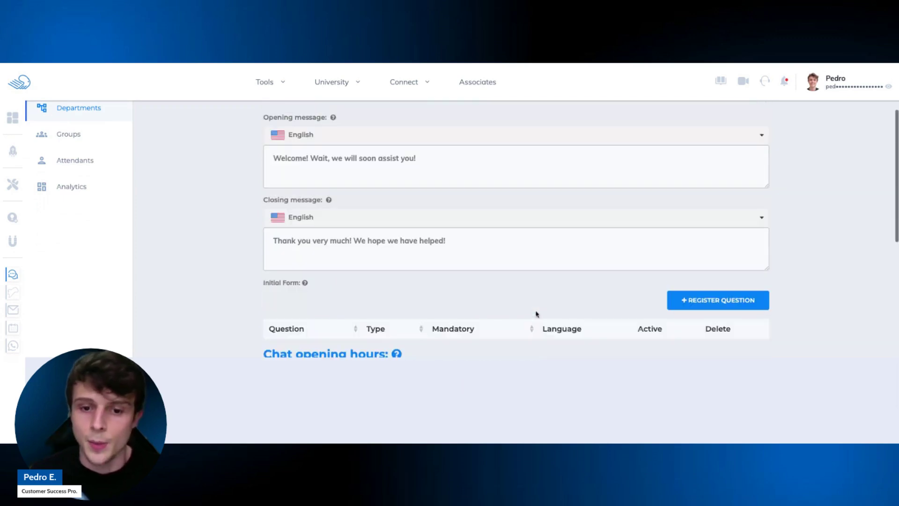
scroll(498, 305, down, 6)
scroll(492, 305, up, 3)
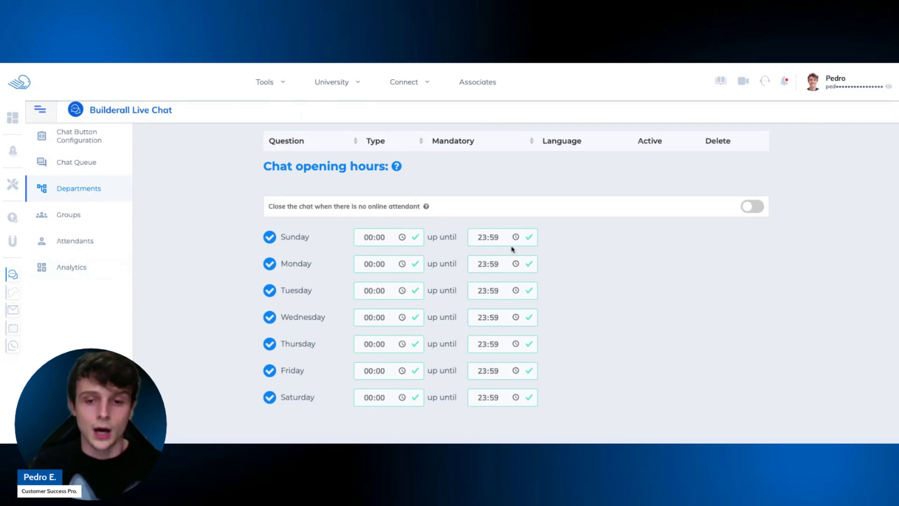
click(484, 239)
click(389, 265)
text(08)
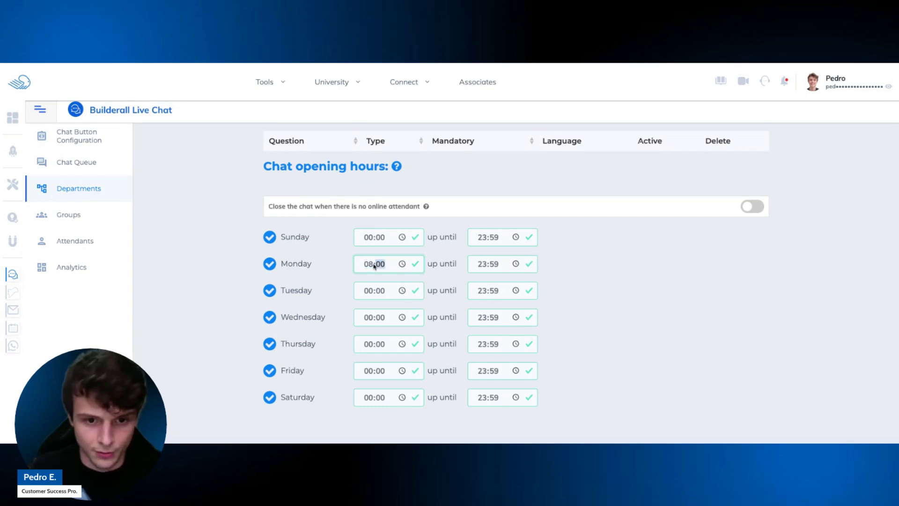
click(500, 265)
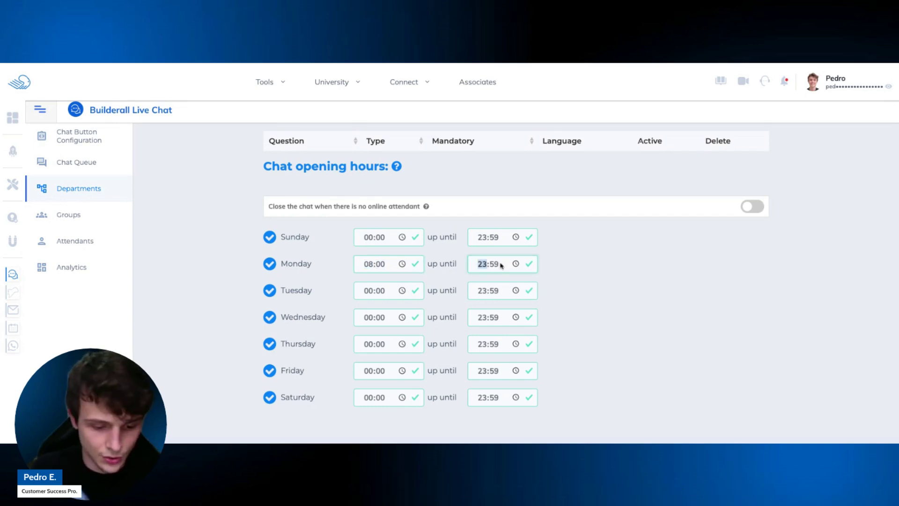
text(18:)
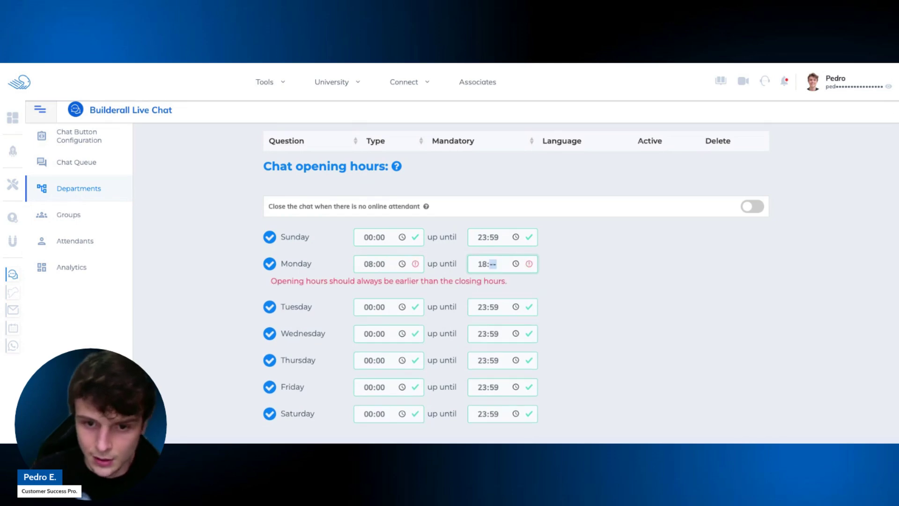
text(00)
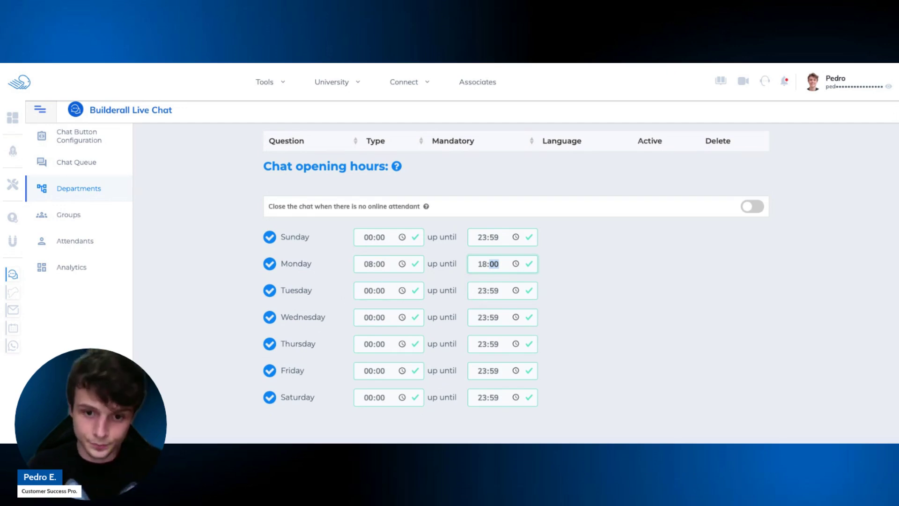
scroll(296, 200, up, 5)
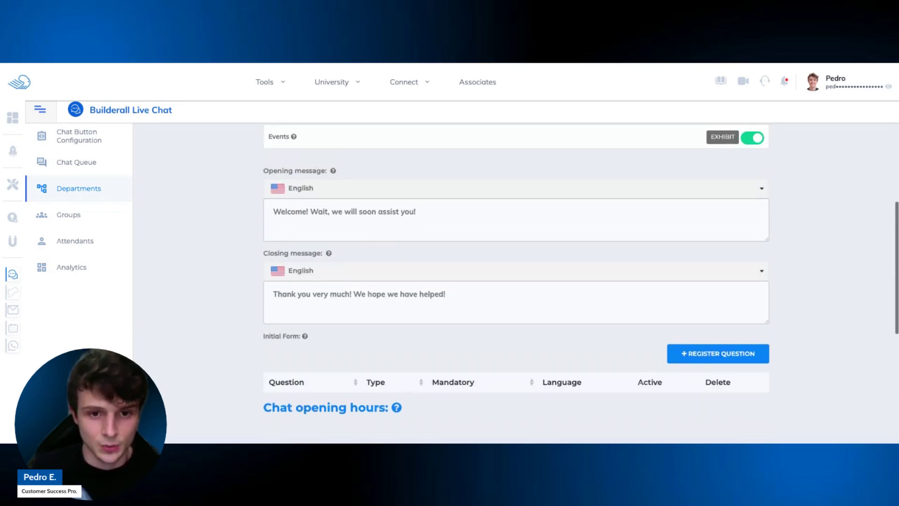
triple_click(262, 172)
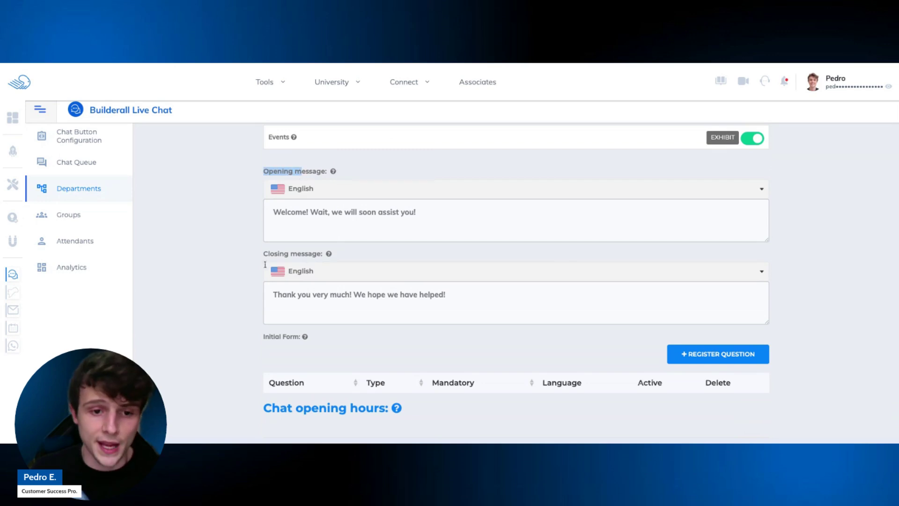
triple_click(260, 259)
click(327, 305)
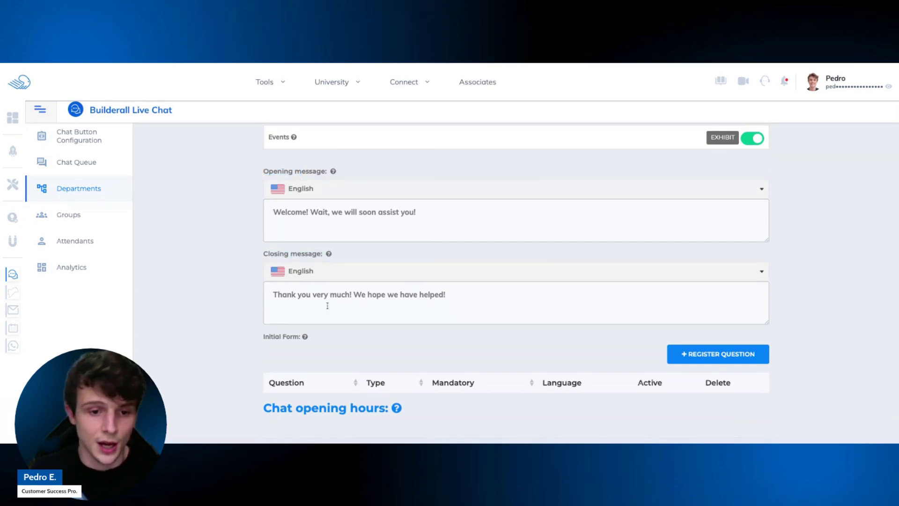
click(489, 293)
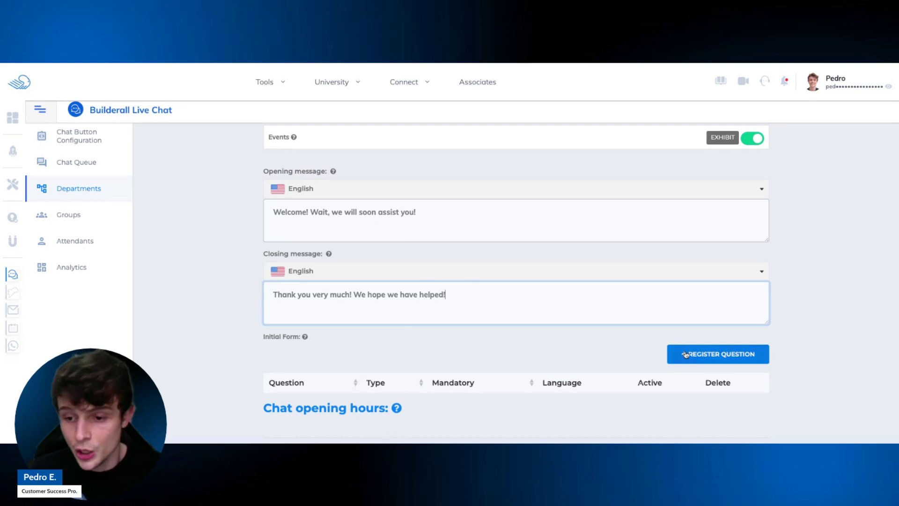
scroll(640, 298, down, 2)
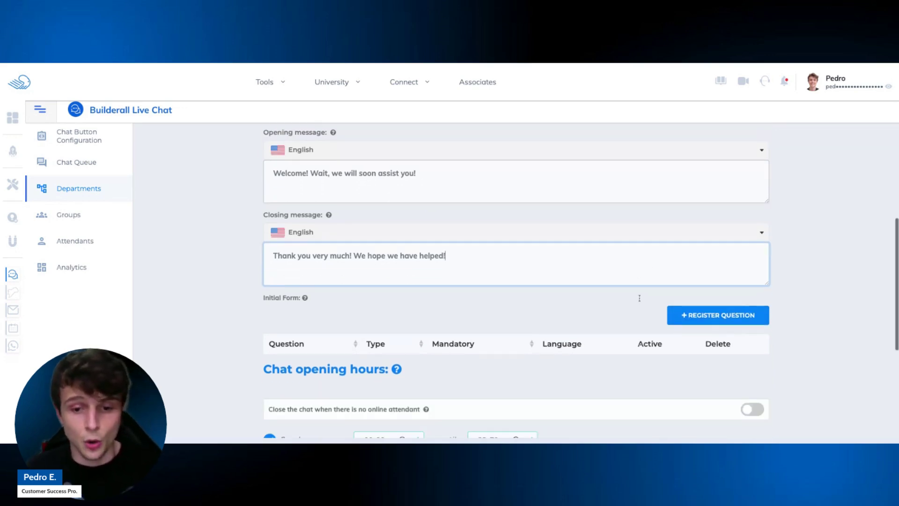
scroll(639, 301, up, 4)
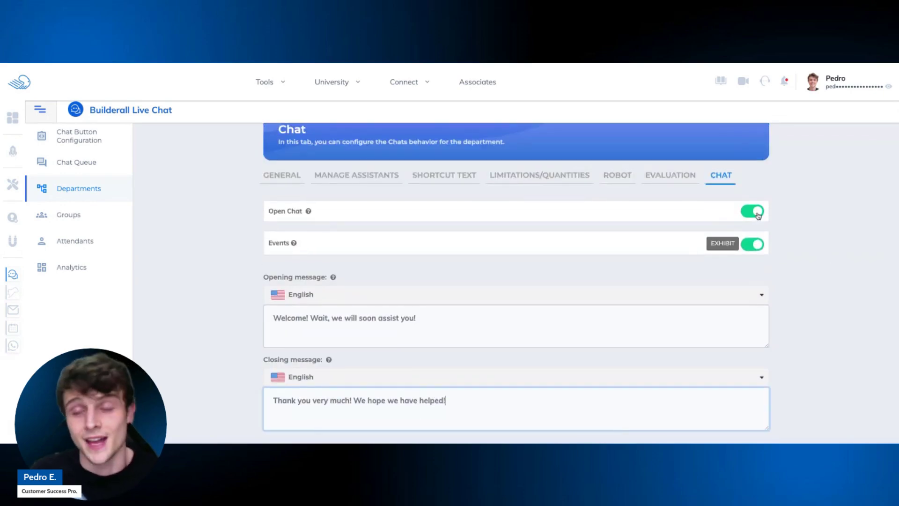
click(758, 216)
click(759, 215)
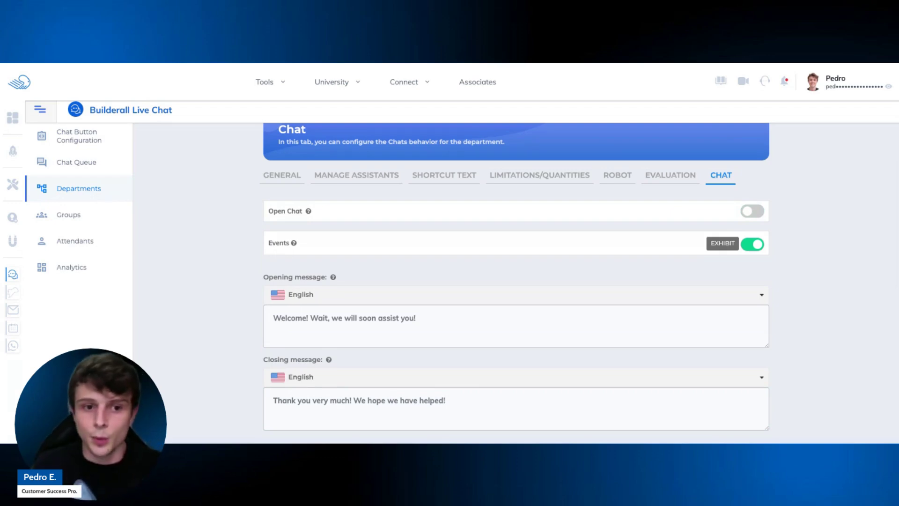
key(space)
key(space)
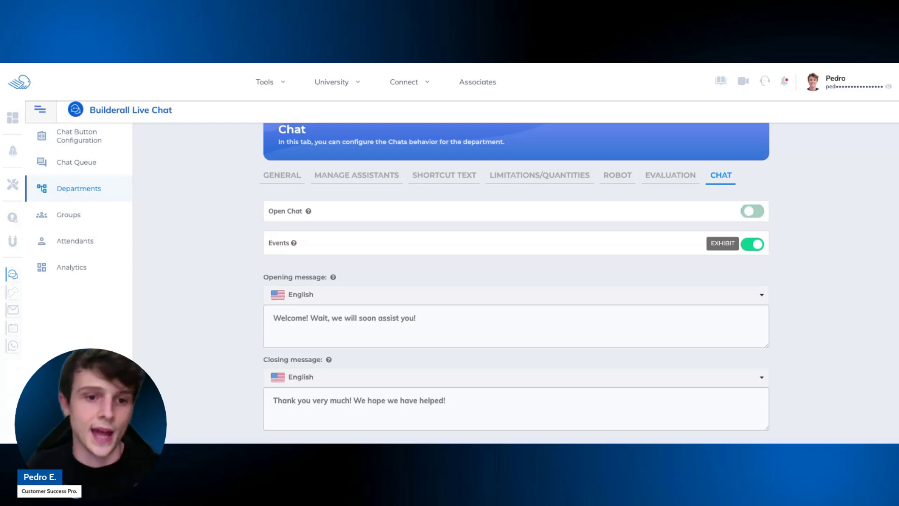
key(space)
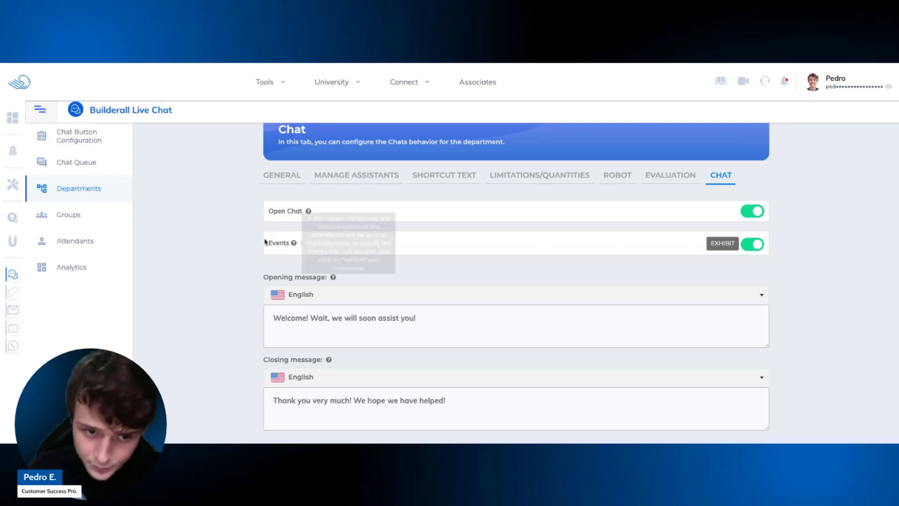
Review the Events checkboxes, confirm them with CHANGE, then switch Events off.
click(724, 244)
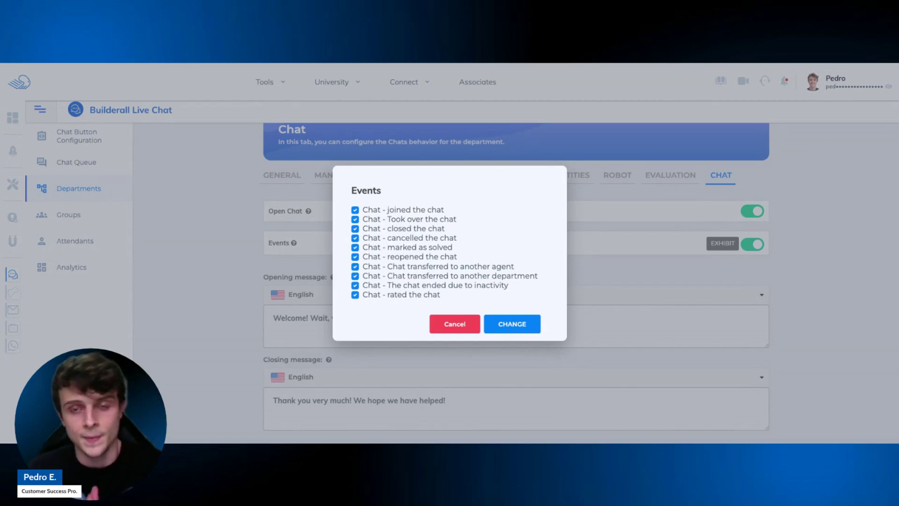
click(512, 325)
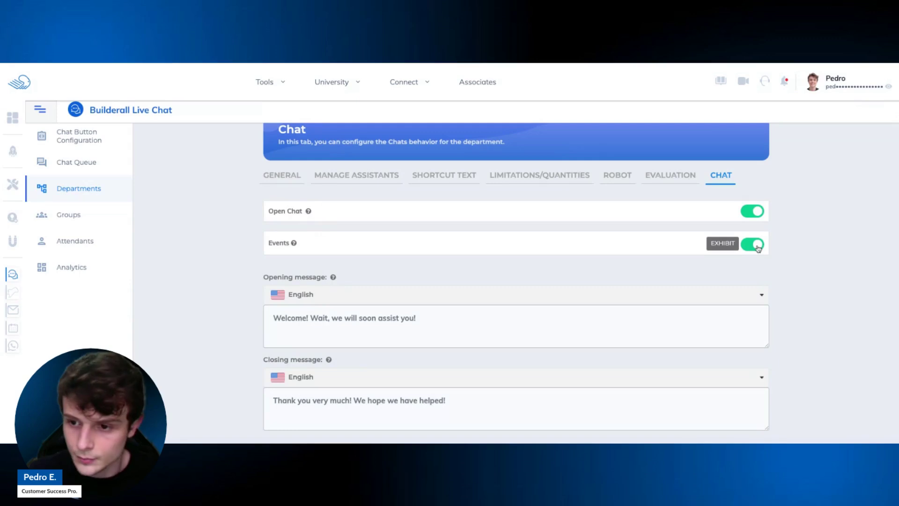
click(755, 245)
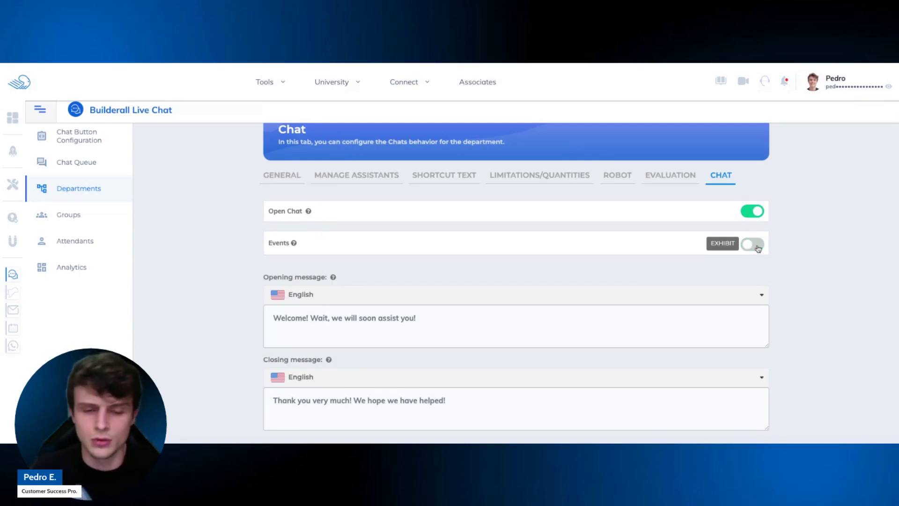
scroll(515, 281, down, 2)
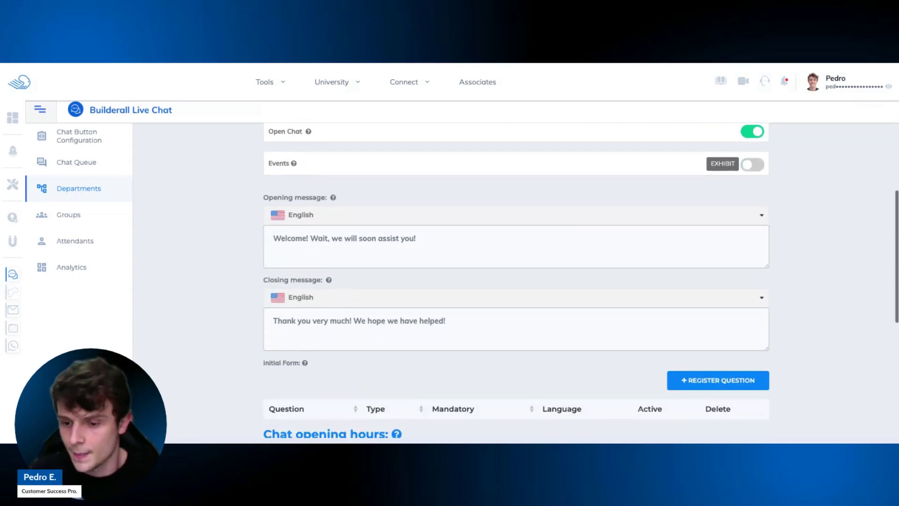
scroll(608, 260, up, 4)
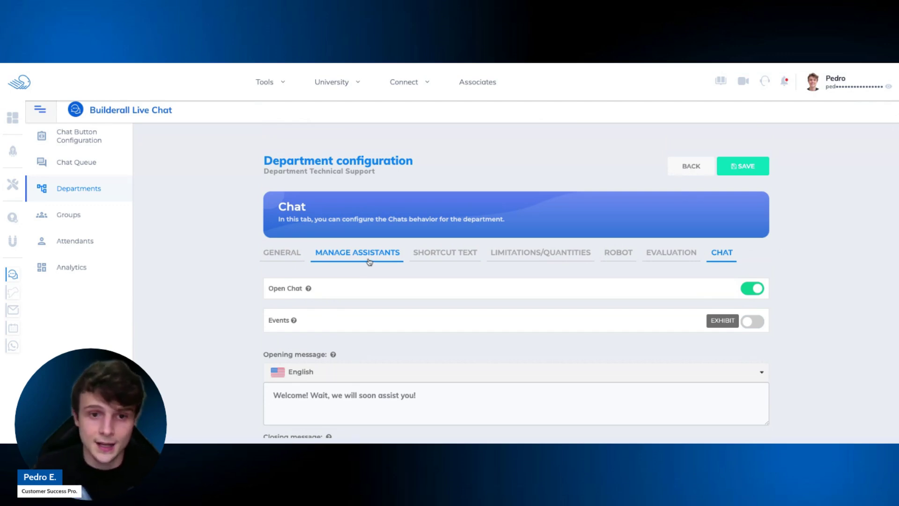
Save the Technical Support chat settings, then open Departments > List of Departments.
click(760, 170)
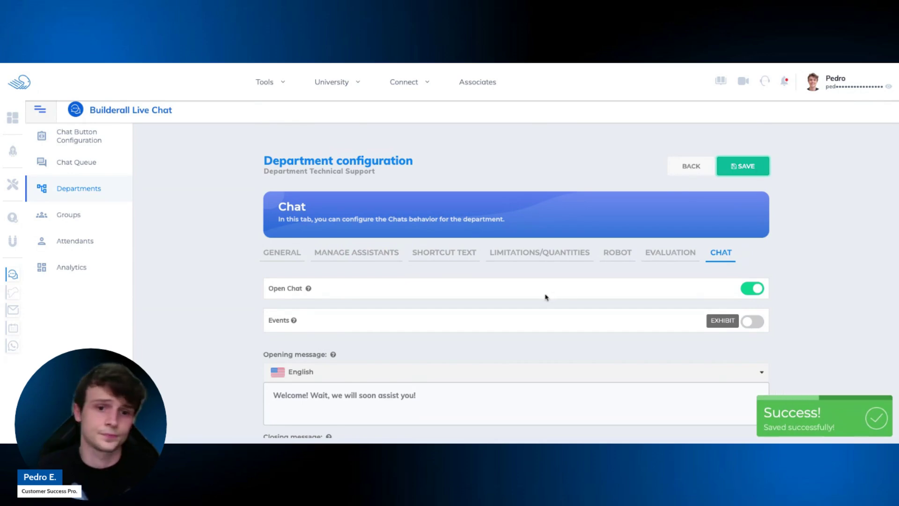
click(293, 253)
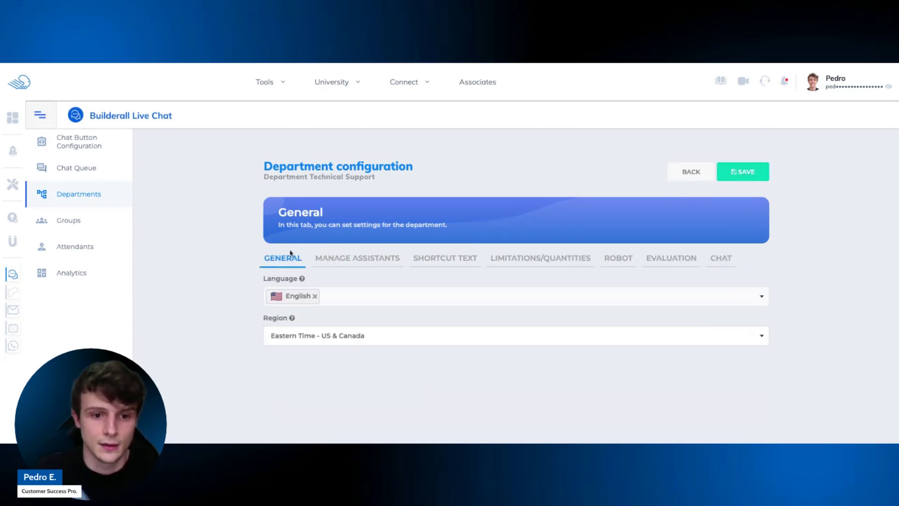
click(76, 170)
click(83, 192)
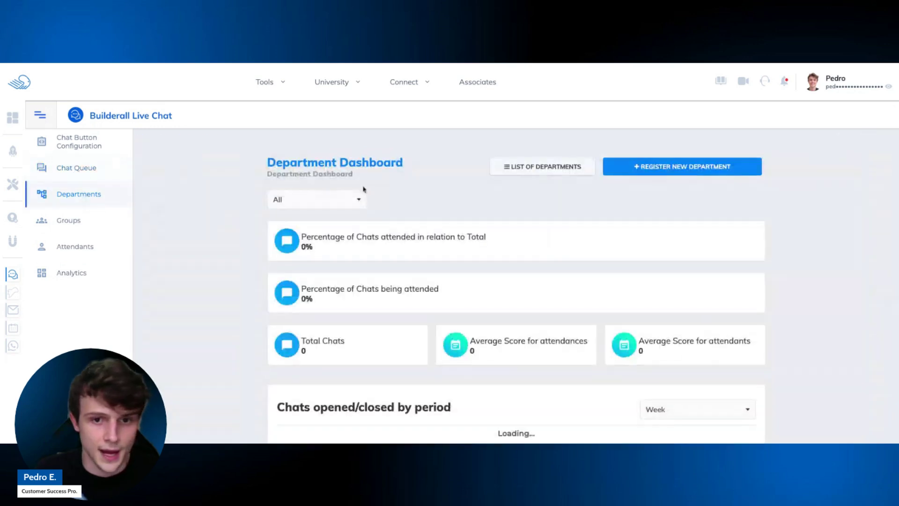
click(541, 164)
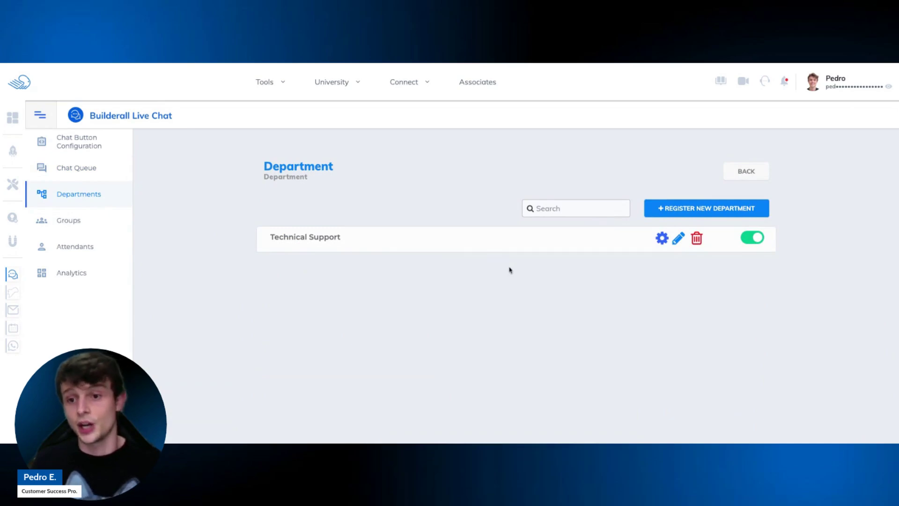
Register a new department named 'Financial Department' and save it.
click(691, 209)
click(506, 230)
text(Financi)
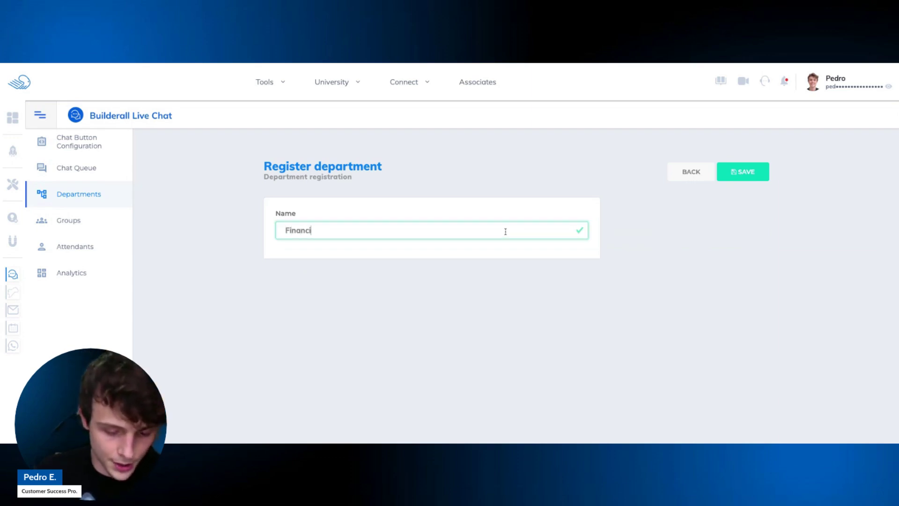
text(al Departmen)
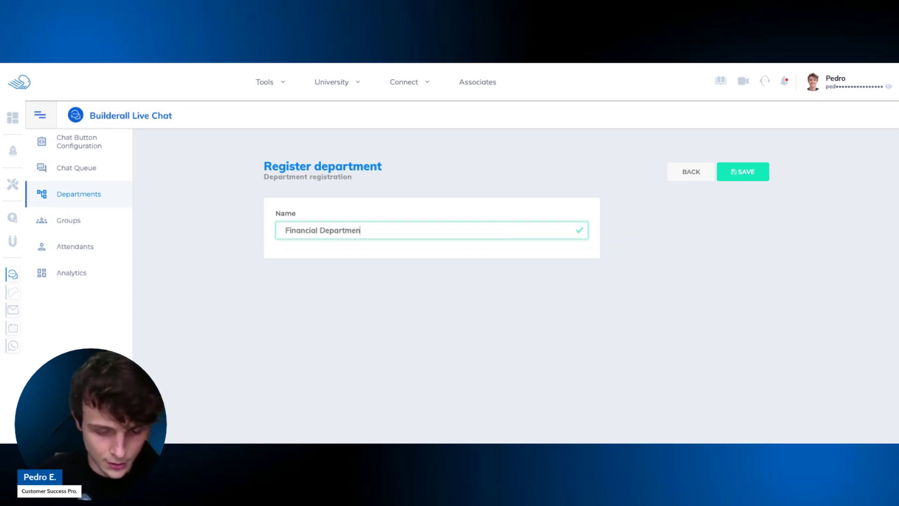
text(t)
click(744, 172)
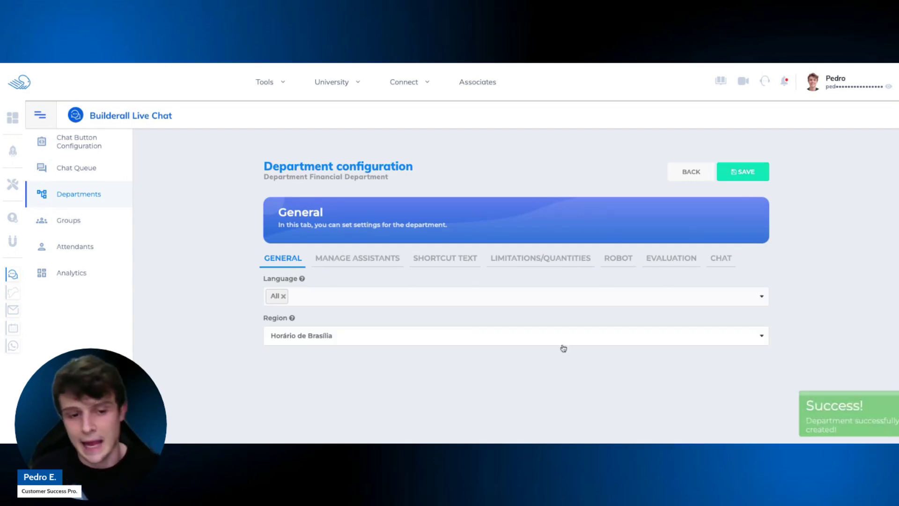
Set the Financial Department's language to English and region to Eastern Time - US & Canada.
click(323, 302)
click(313, 352)
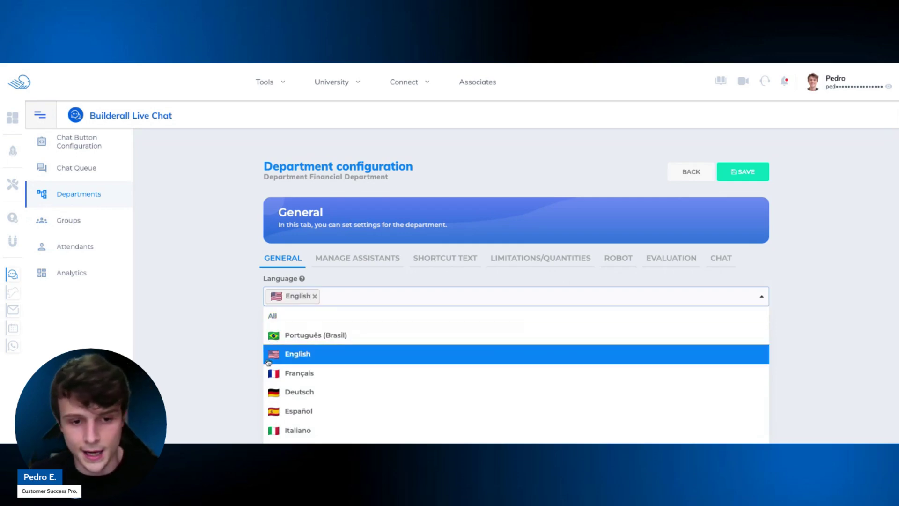
click(181, 338)
click(345, 341)
scroll(347, 374, down, 3)
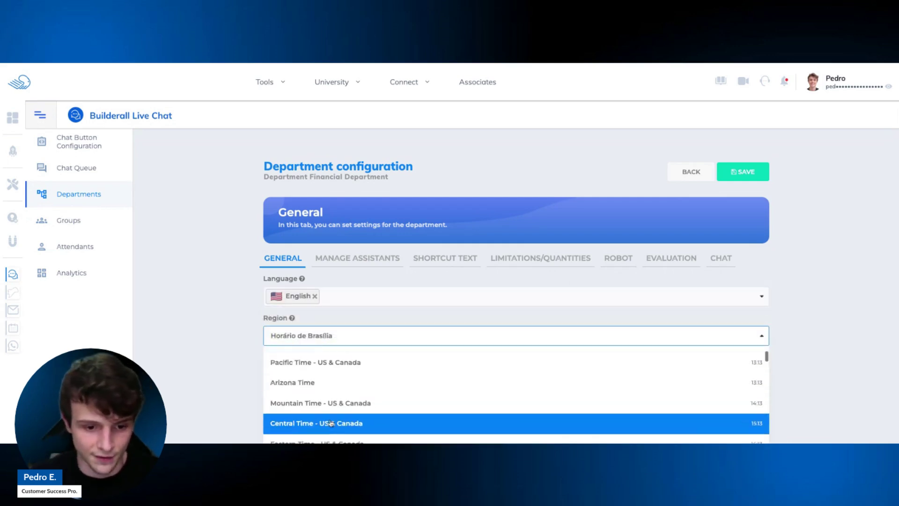
click(331, 407)
Check the Shortcut Text and Limitations/Quantities tabs, save, and return to the department list.
click(368, 258)
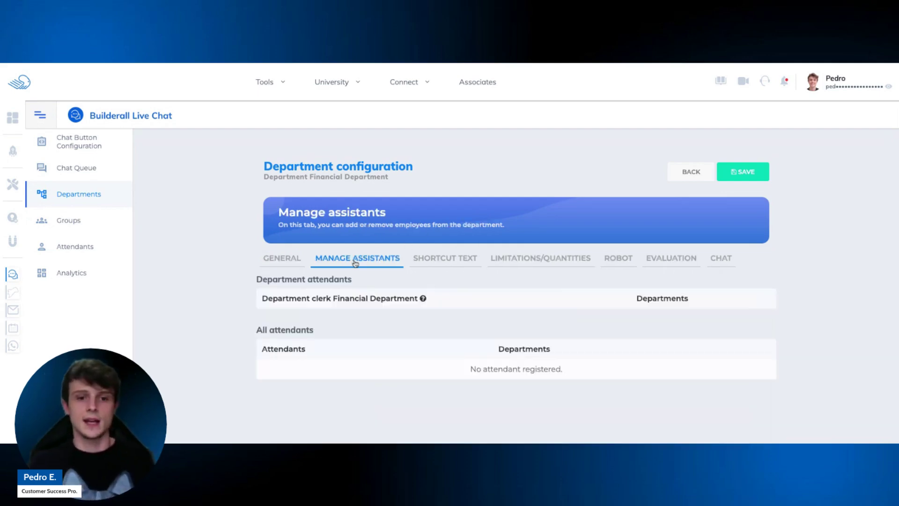
click(425, 263)
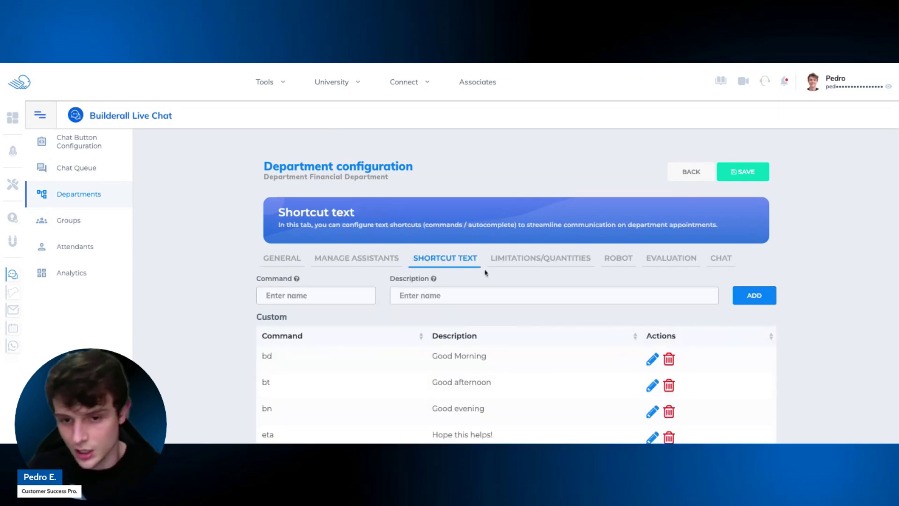
click(510, 265)
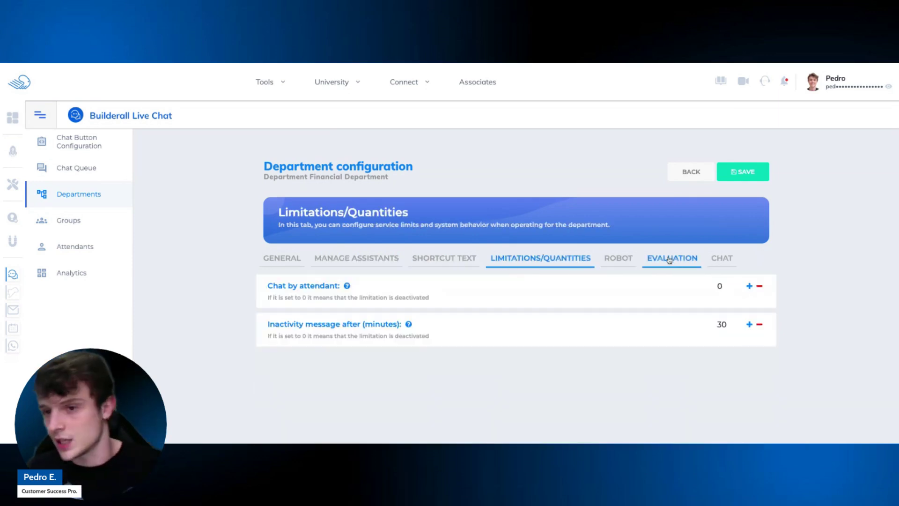
click(739, 179)
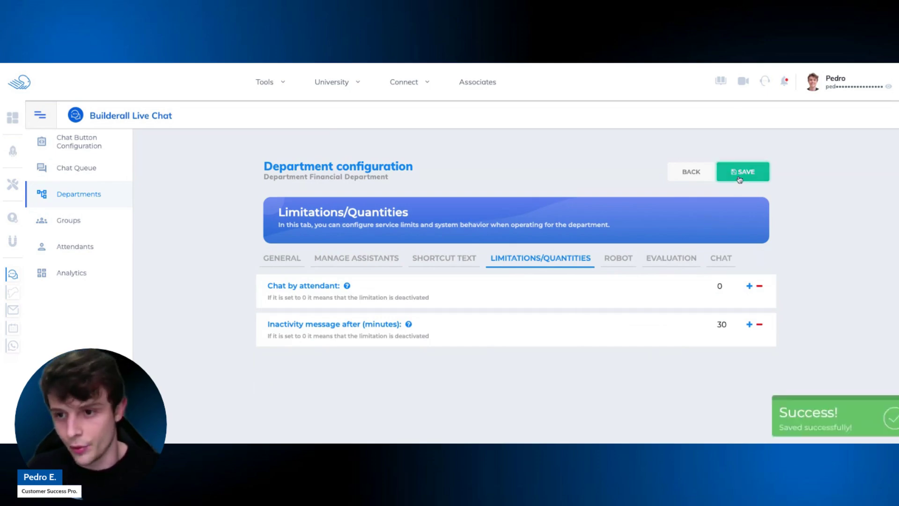
click(690, 180)
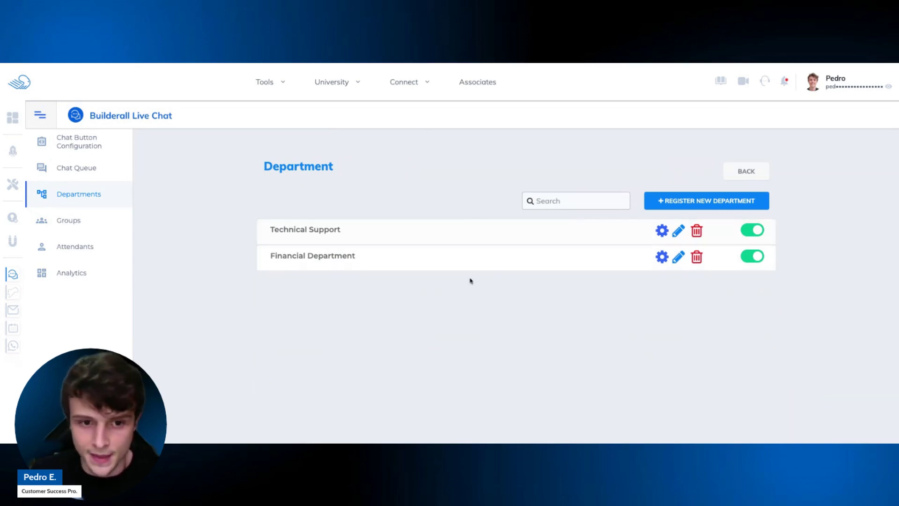
Turn Technical Support off and back on, view its edit page, then open Groups.
click(755, 235)
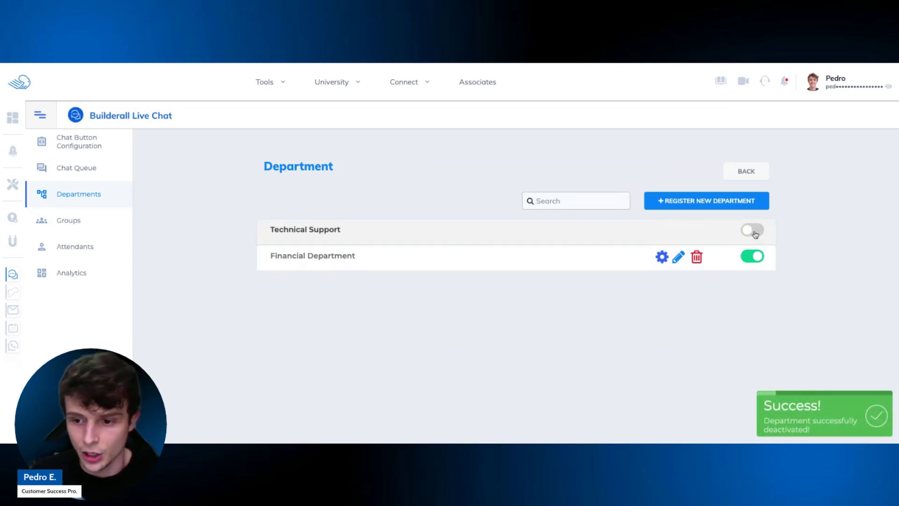
click(755, 232)
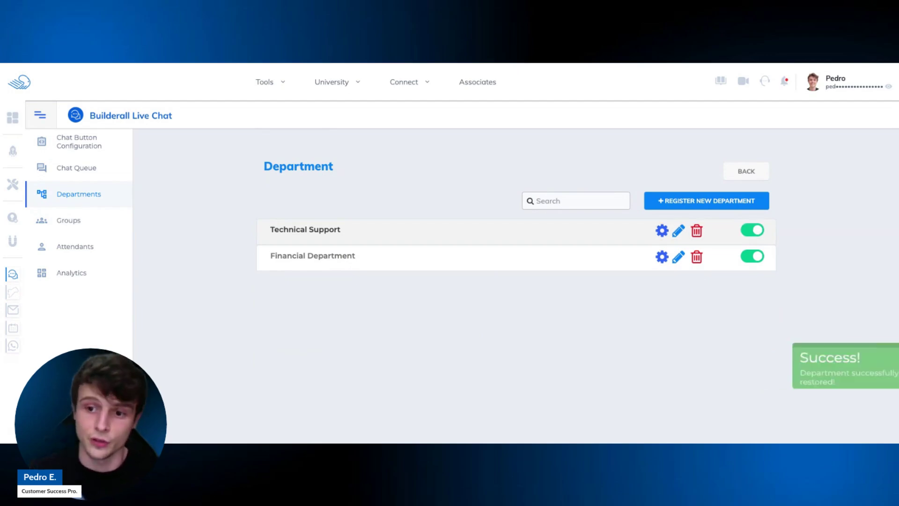
click(679, 234)
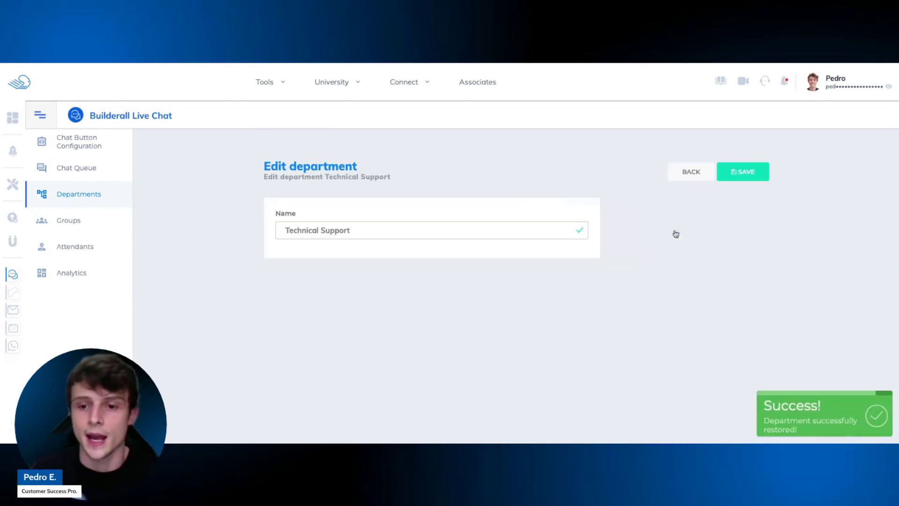
click(689, 174)
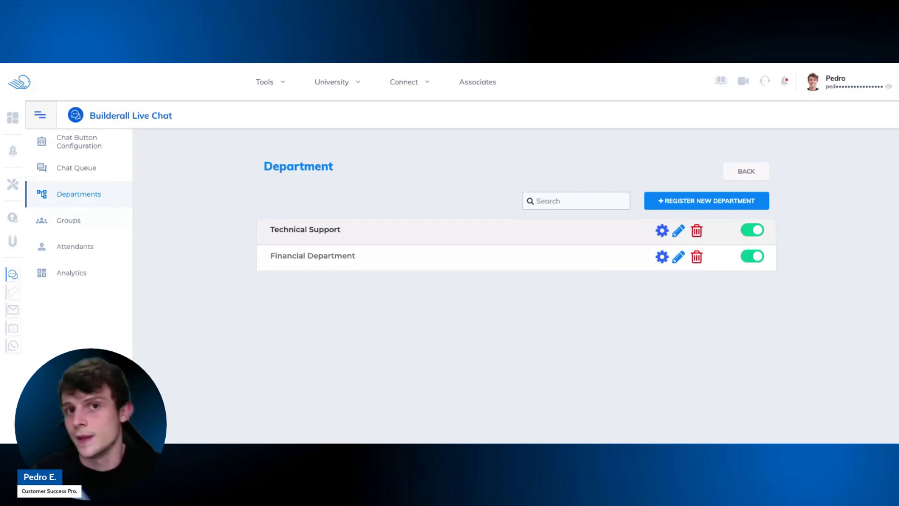
click(111, 225)
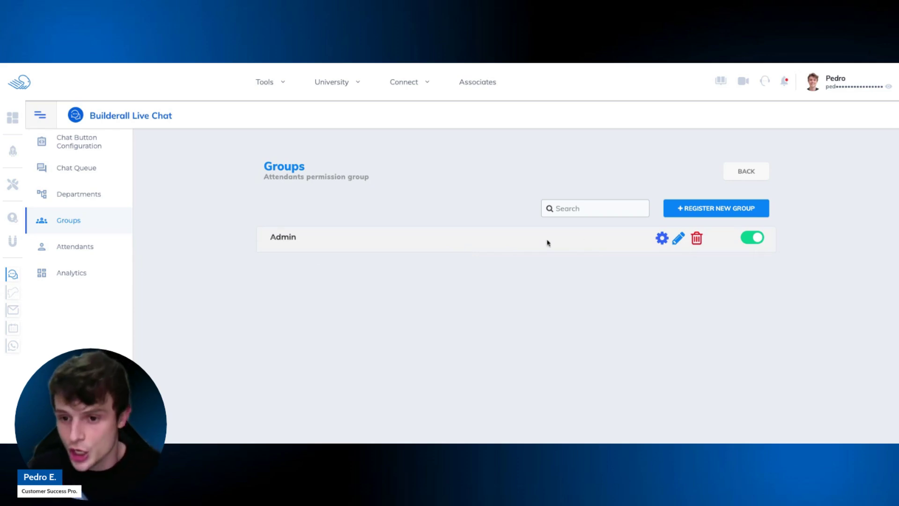
click(660, 239)
scroll(617, 247, down, 2)
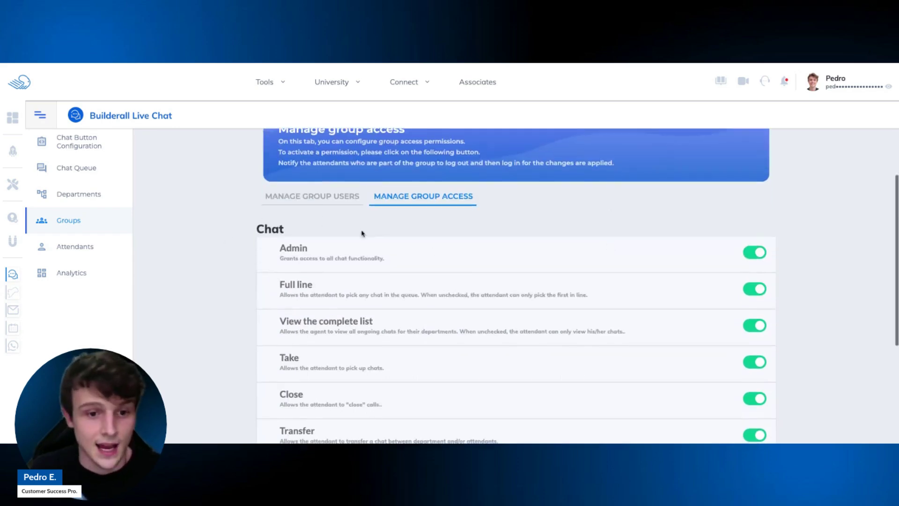
scroll(656, 211, down, 1)
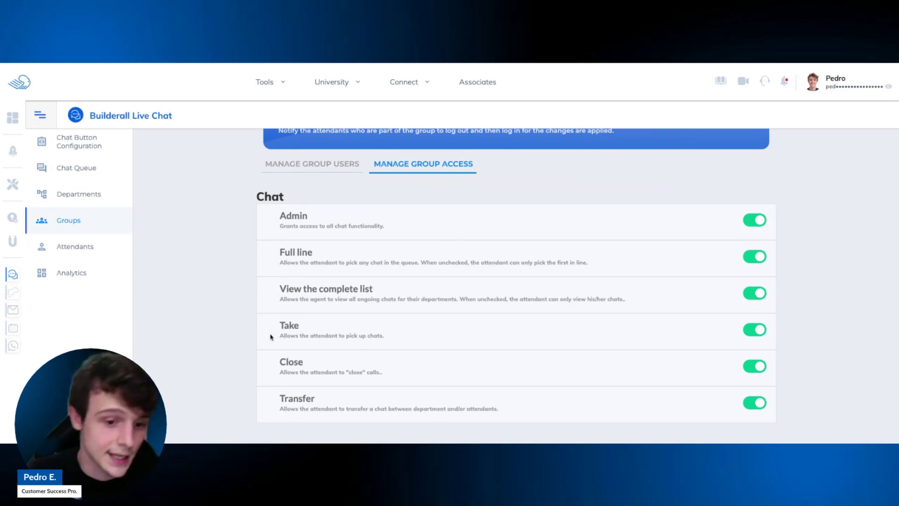
scroll(280, 330, down, 1)
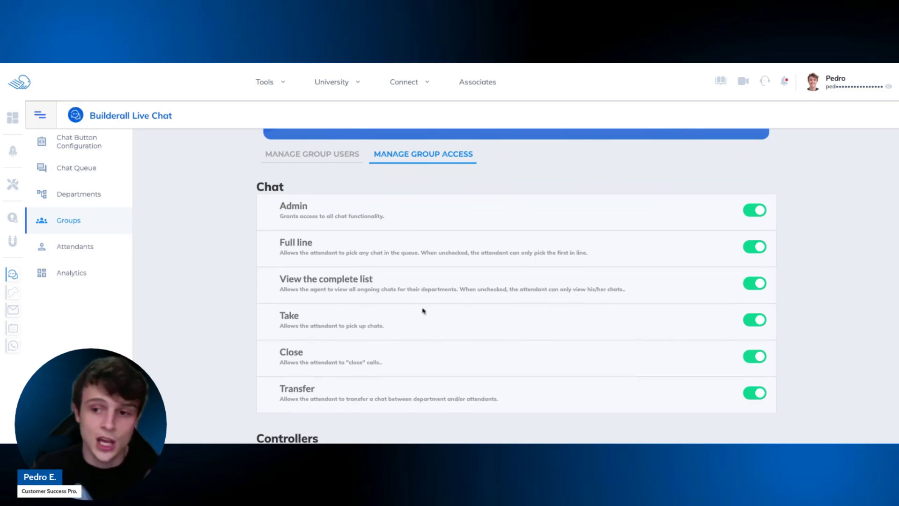
scroll(461, 290, down, 3)
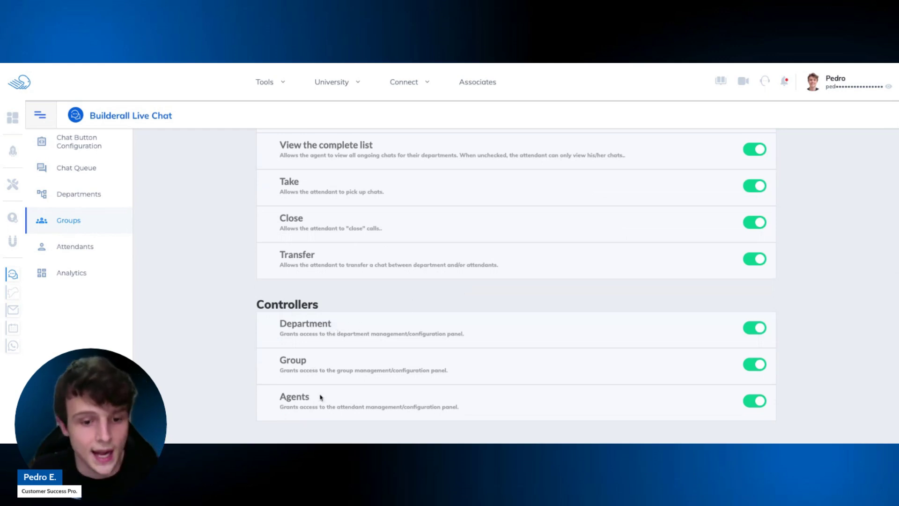
scroll(320, 393, up, 6)
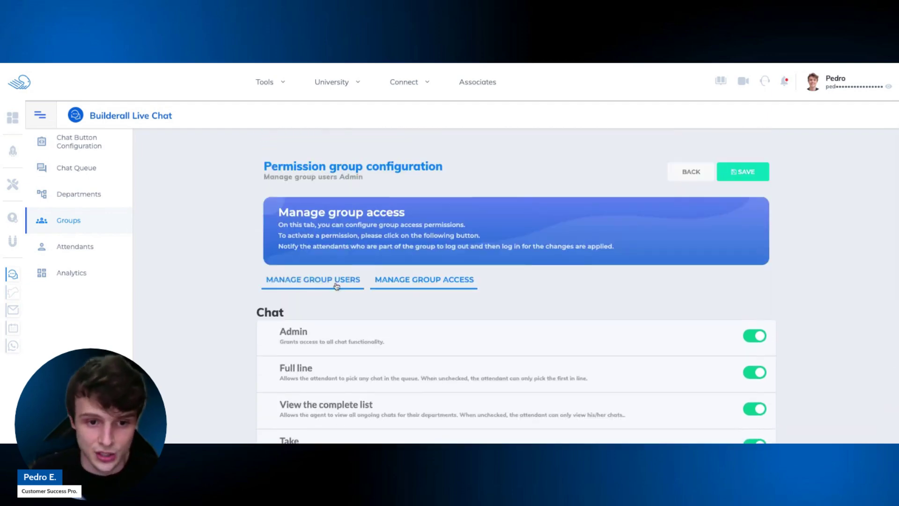
click(336, 283)
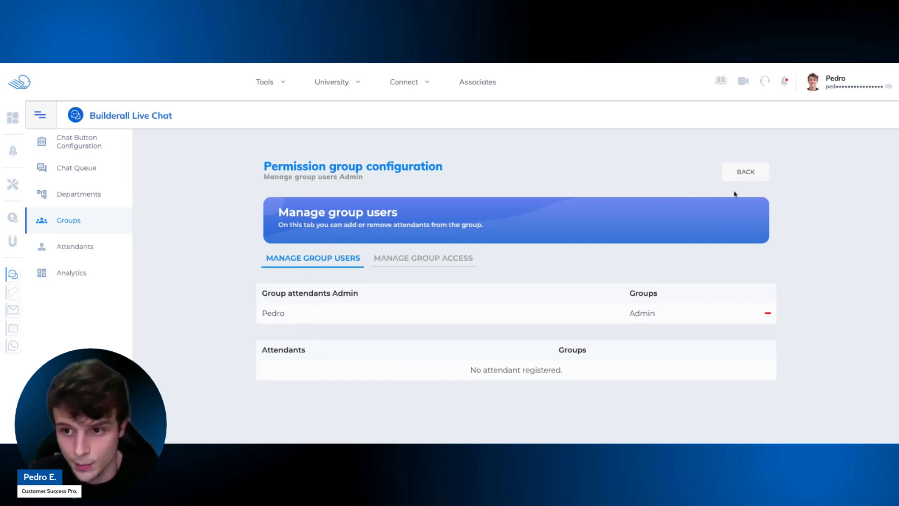
click(746, 171)
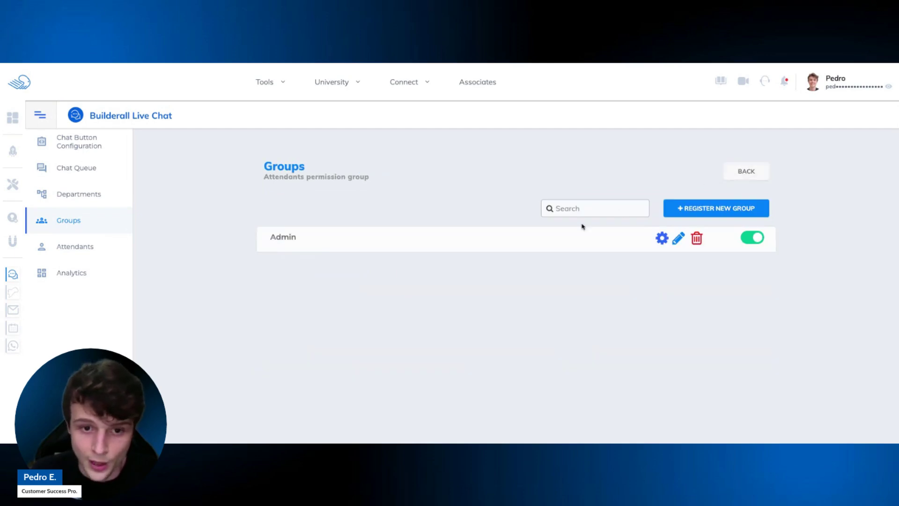
Register a group named 'Technical Support' with description 'Technical Support' and save it.
click(709, 213)
click(452, 236)
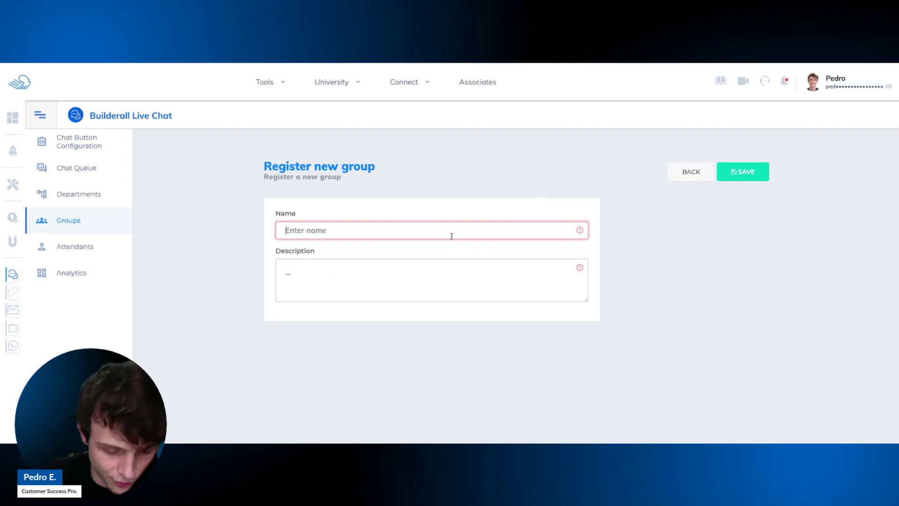
text(Technica)
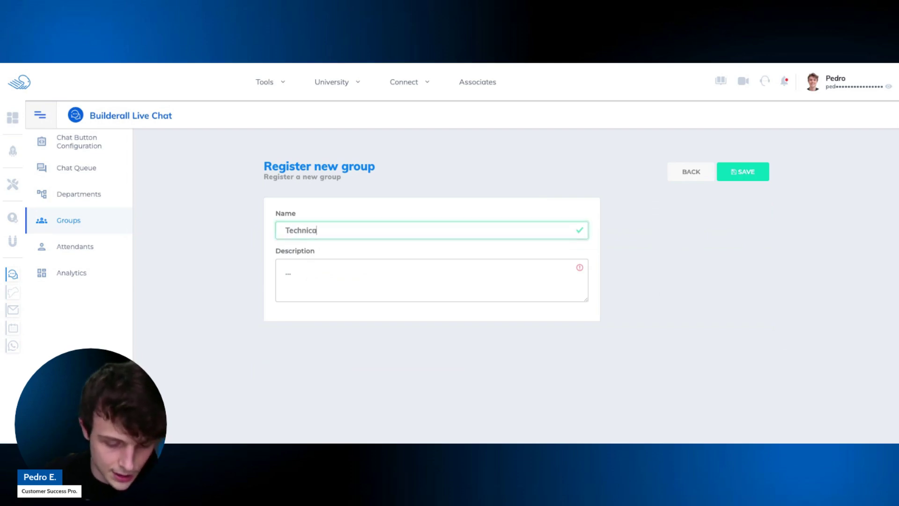
text(l Support)
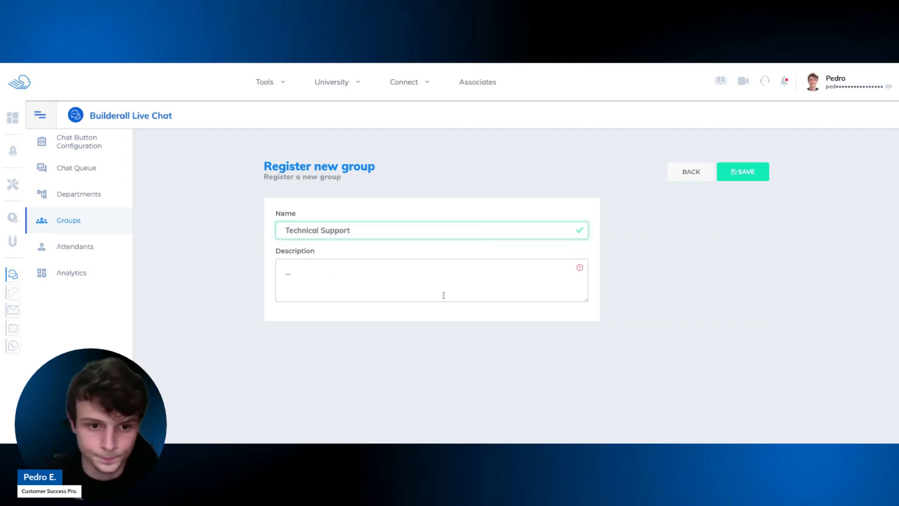
click(487, 285)
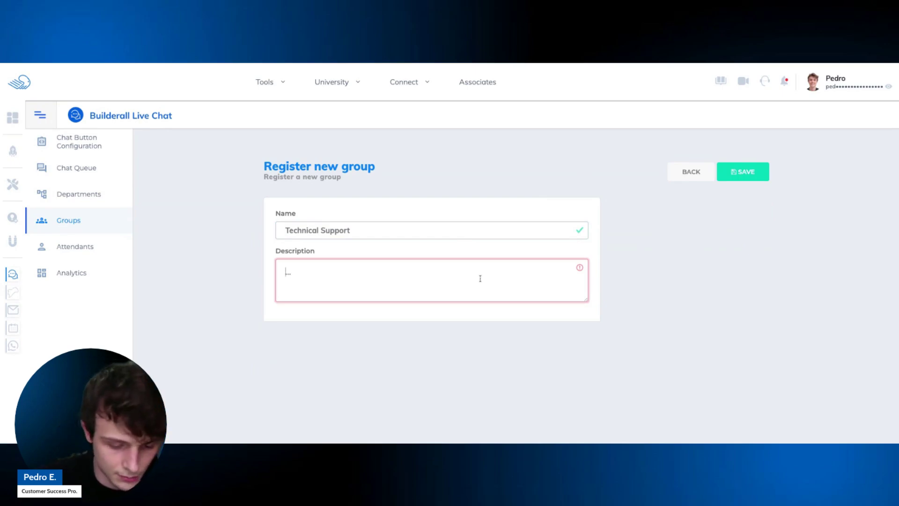
text(Technical Support)
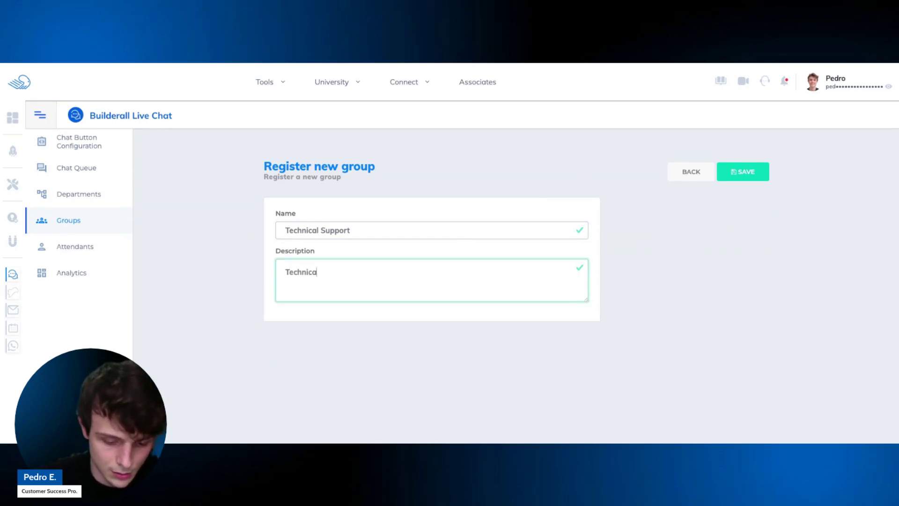
click(744, 171)
scroll(391, 292, down, 2)
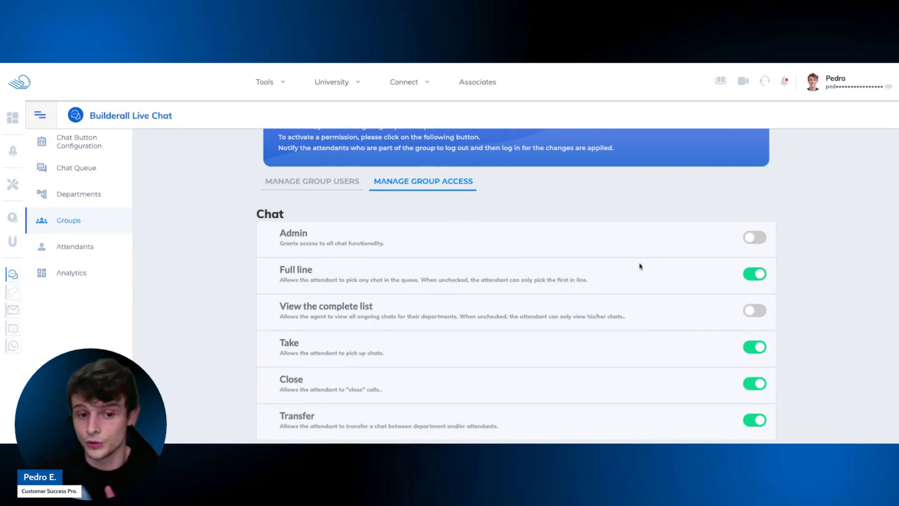
scroll(638, 264, down, 1)
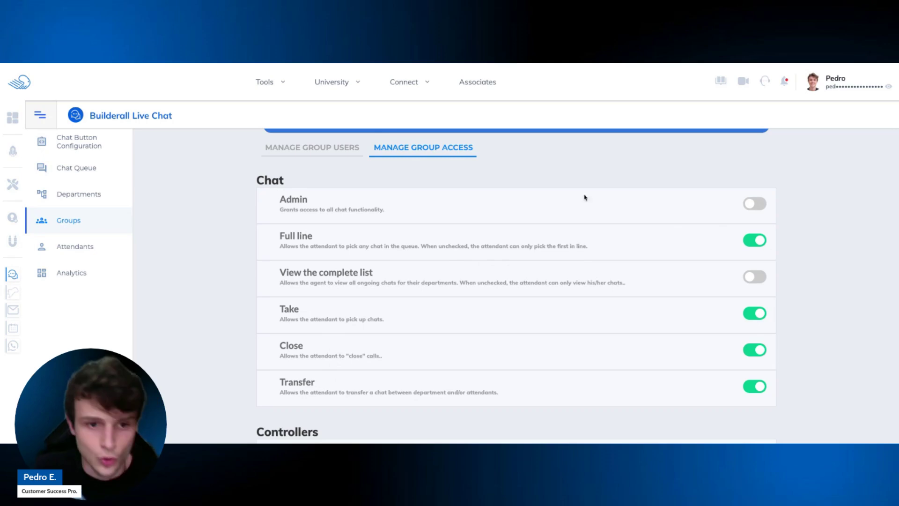
scroll(317, 215, down, 3)
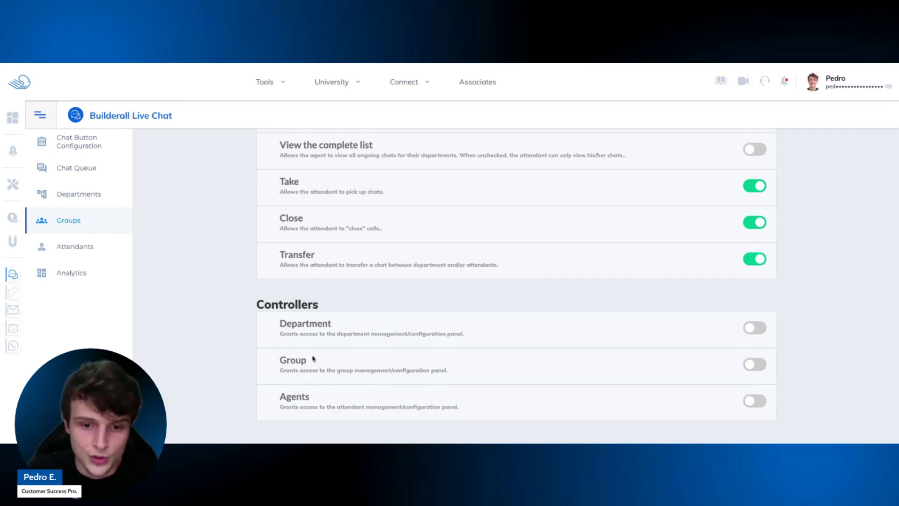
scroll(374, 359, up, 5)
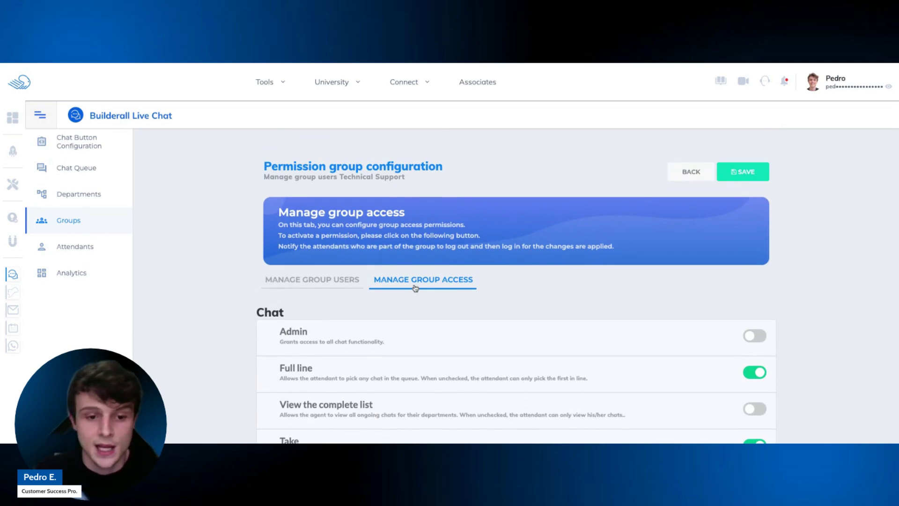
scroll(464, 295, down, 1)
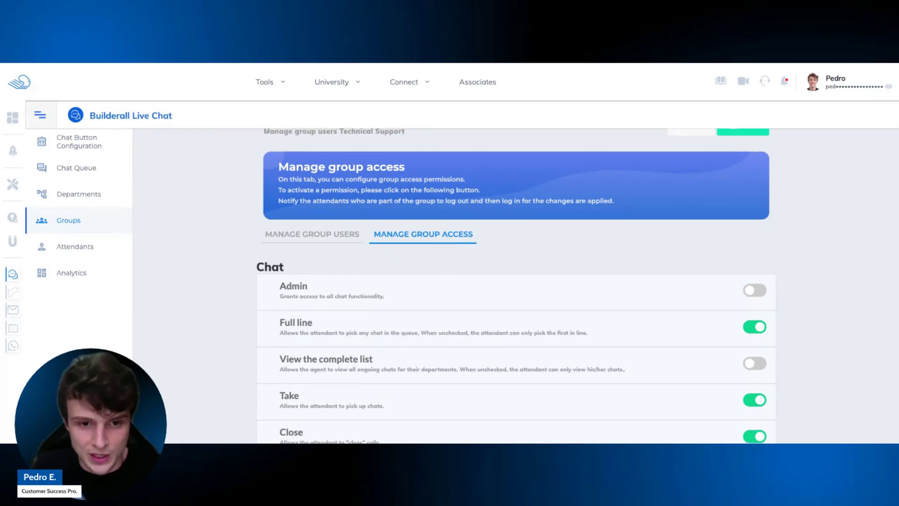
scroll(345, 241, up, 1)
Add the attendant as a member of the Technical Support group, then go back to Groups.
click(344, 241)
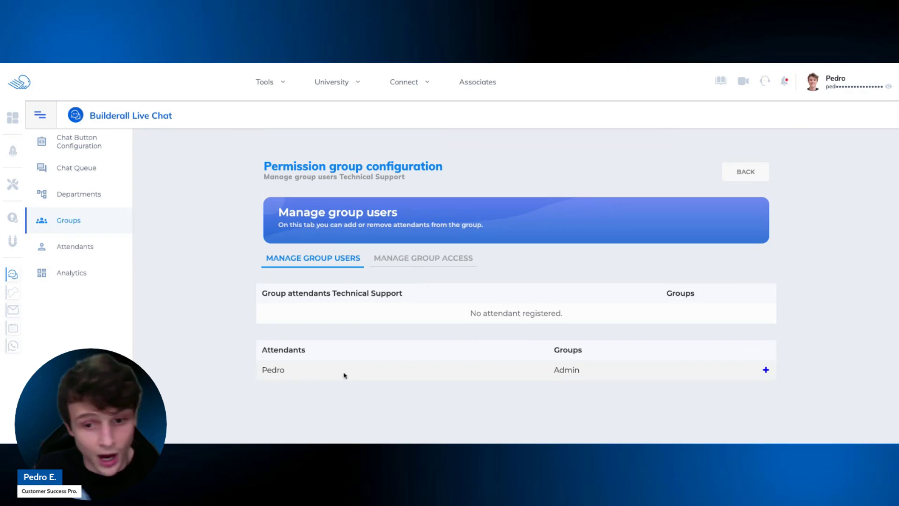
click(765, 370)
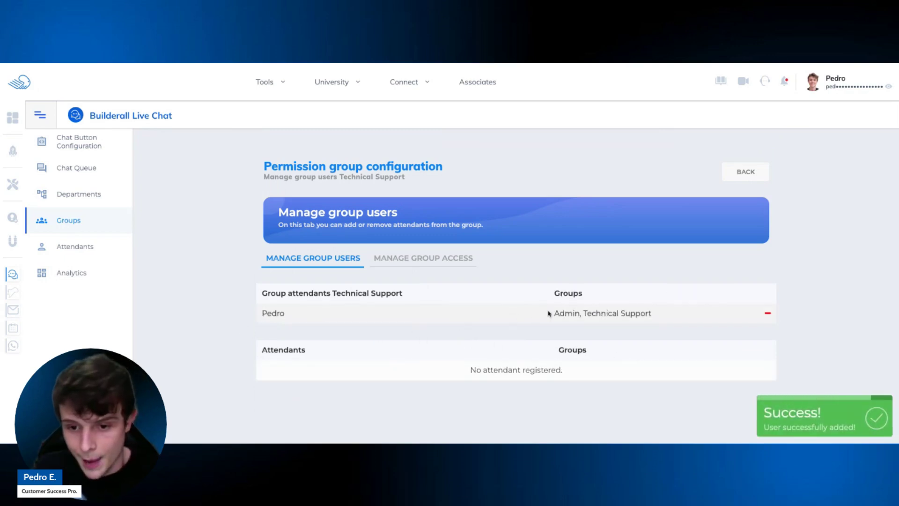
drag(553, 313, 657, 315)
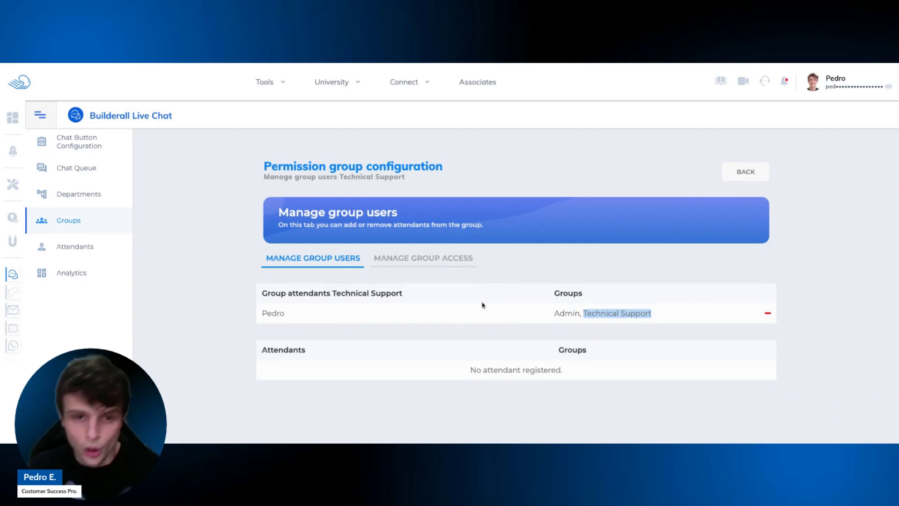
click(750, 177)
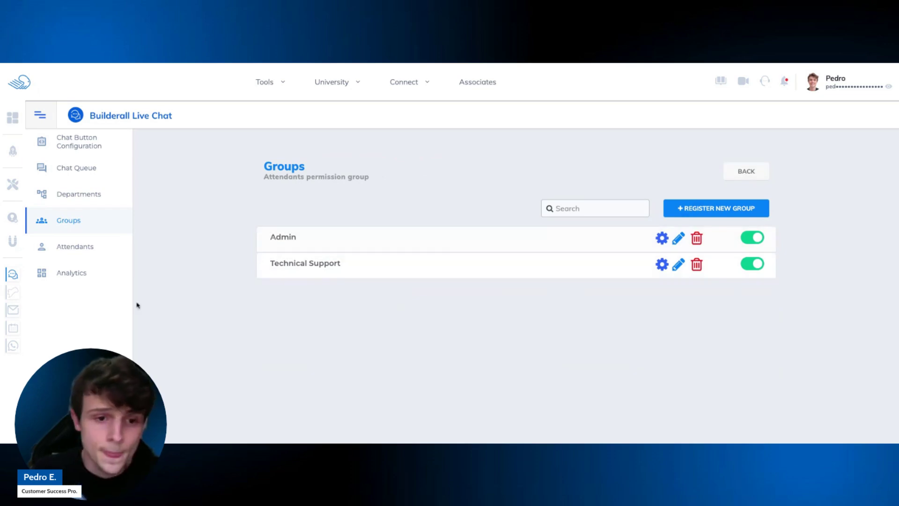
Open the Attendant Dashboard from the Attendants item in the sidebar.
click(83, 248)
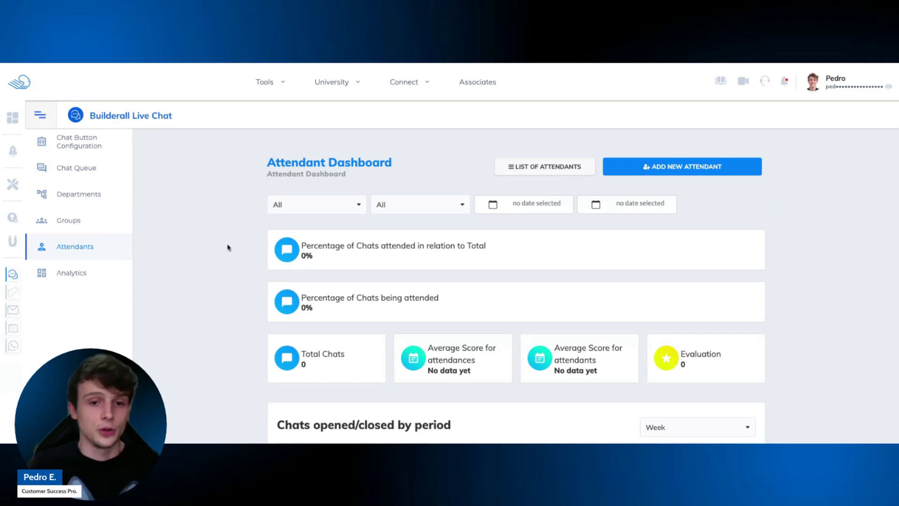
Filter the attendant dashboard to the Technical Support group.
click(328, 206)
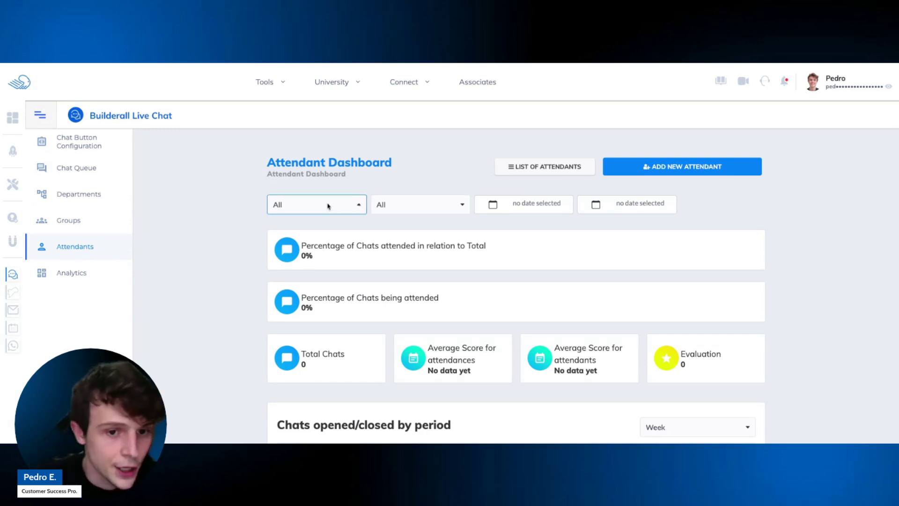
click(317, 225)
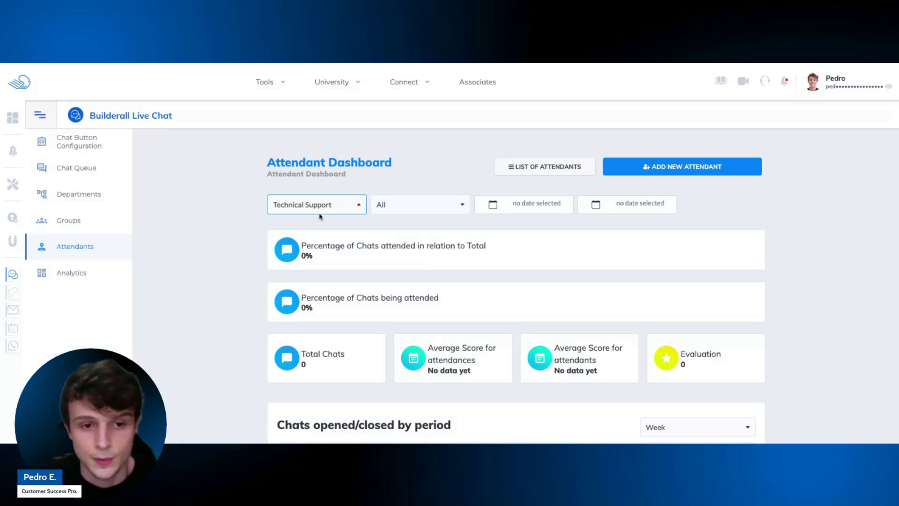
click(409, 208)
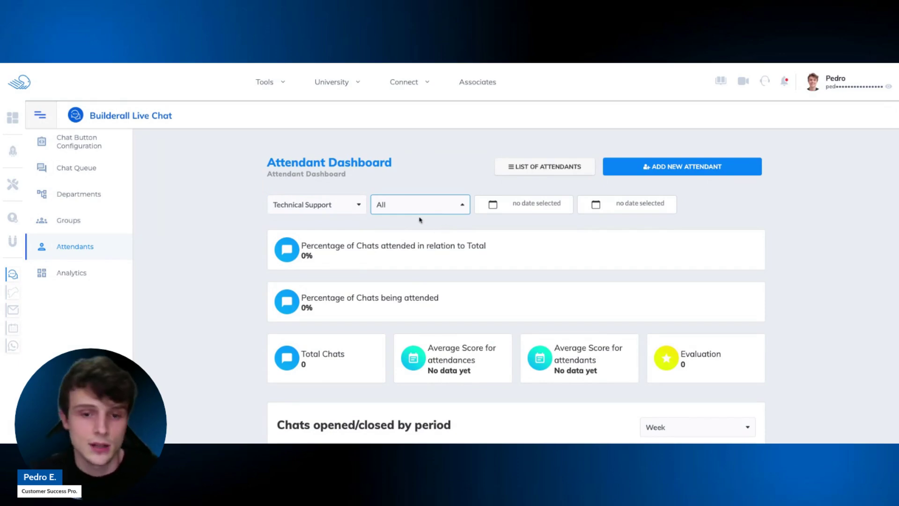
click(334, 206)
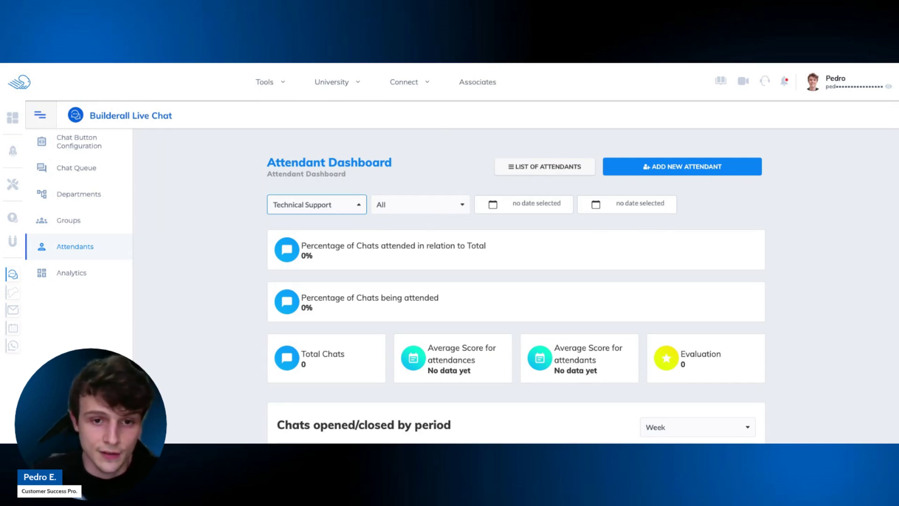
Scroll through Technical Support's chat statistics, then open the List of Attendants.
scroll(347, 239, down, 10)
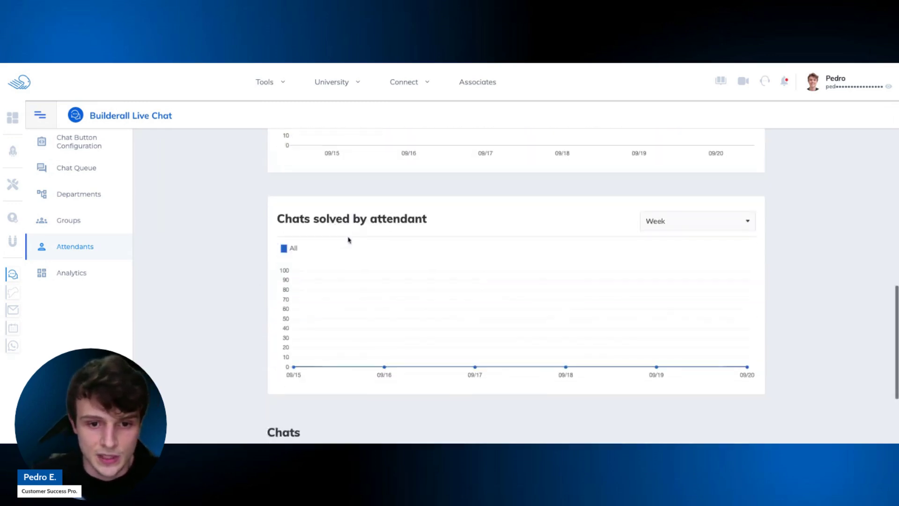
scroll(349, 240, down, 2)
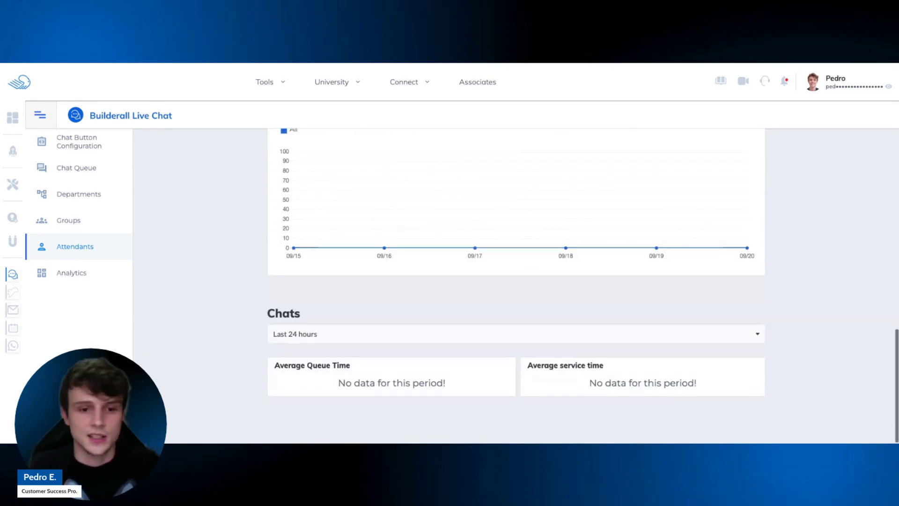
scroll(403, 259, up, 4)
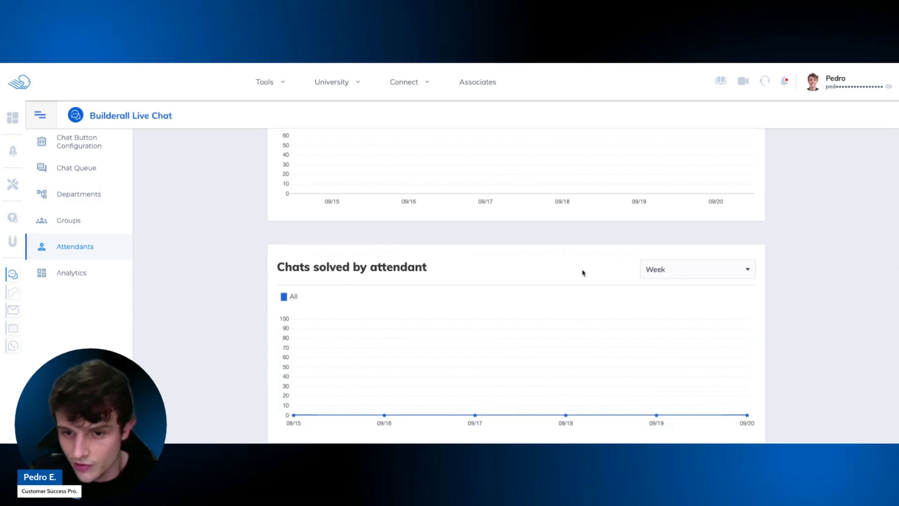
scroll(482, 267, up, 4)
scroll(406, 370, down, 2)
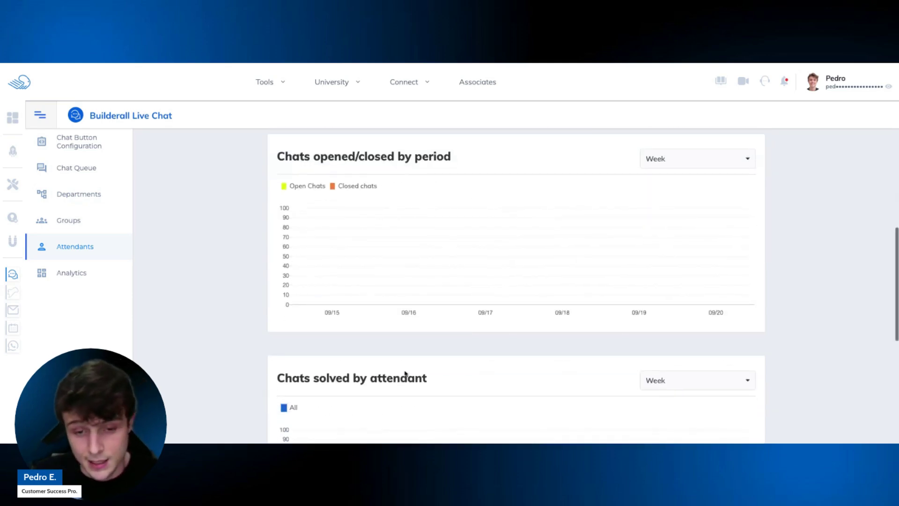
scroll(401, 263, up, 5)
scroll(402, 268, down, 2)
drag(474, 313, 267, 314)
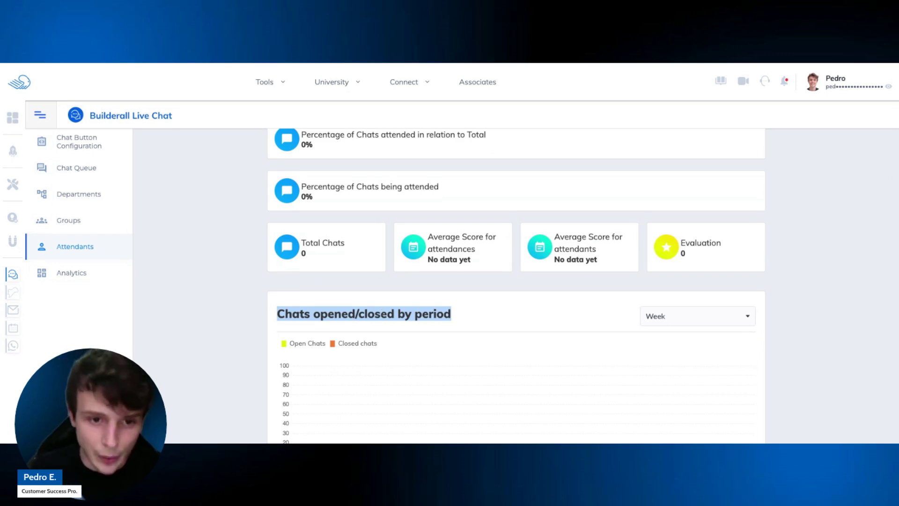
scroll(516, 285, up, 2)
drag(333, 224, 310, 213)
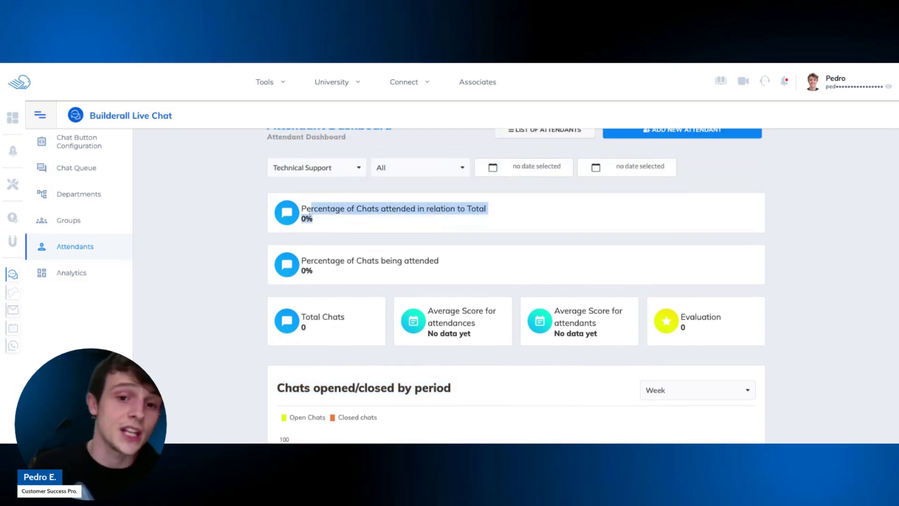
scroll(310, 214, down, 1)
click(312, 217)
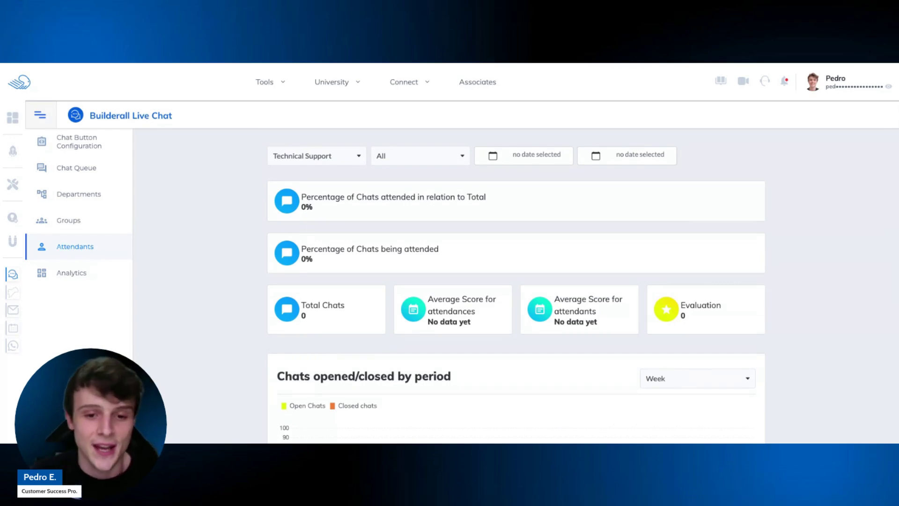
scroll(382, 364, down, 10)
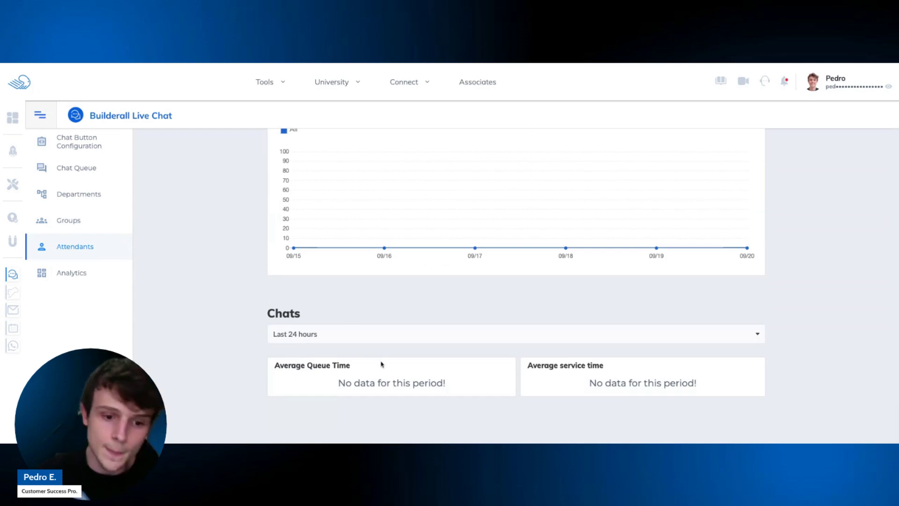
drag(367, 373, 284, 366)
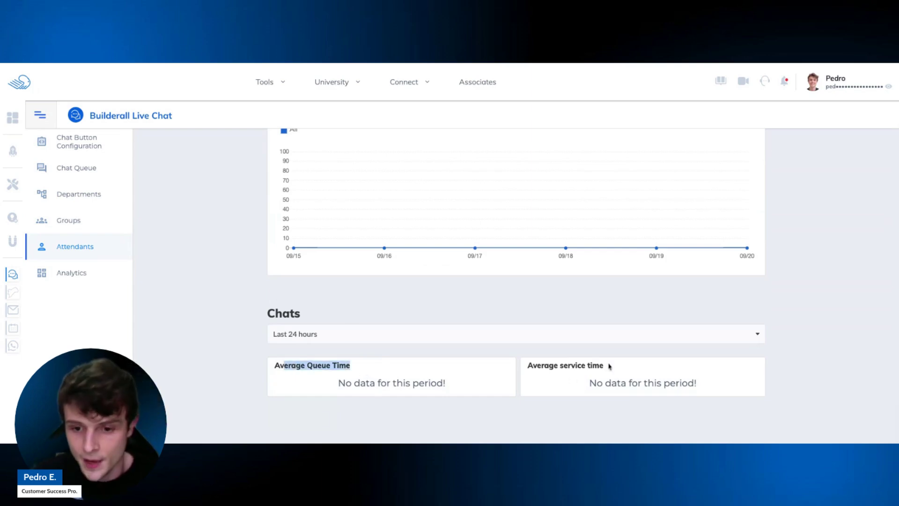
drag(608, 365, 514, 366)
scroll(517, 366, up, 2)
scroll(517, 366, up, 15)
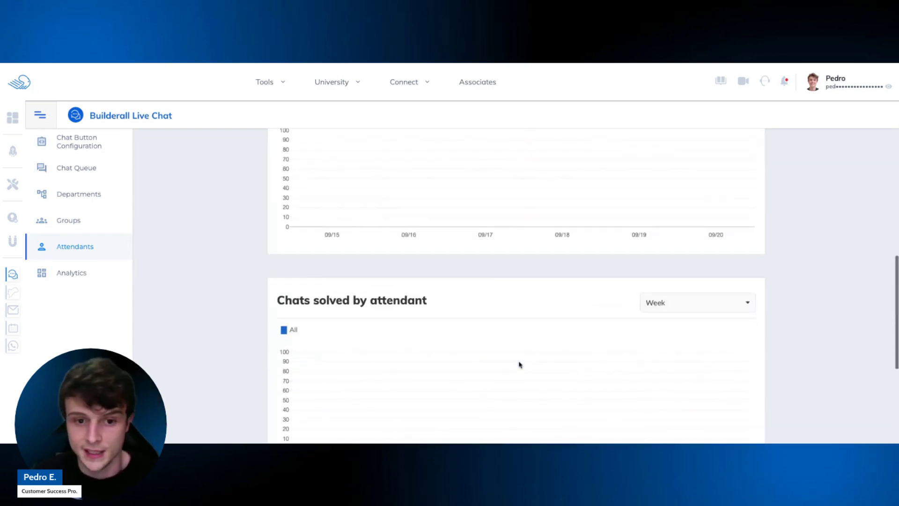
scroll(519, 364, up, 1)
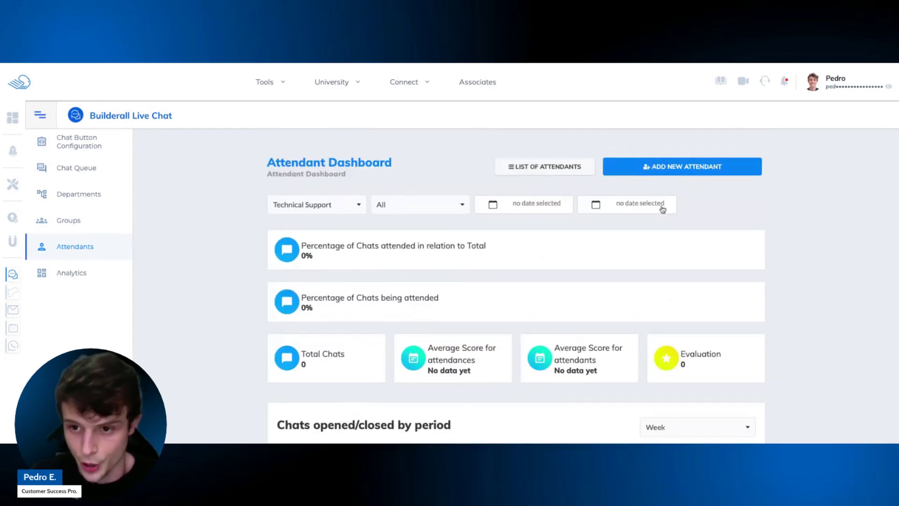
click(582, 170)
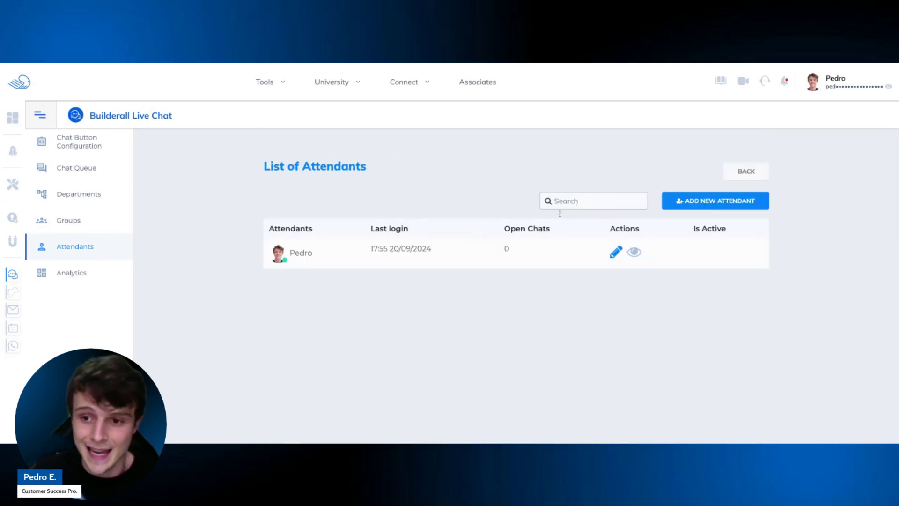
Open the attendant's edit page and review its name, e-mail, Groups and Departments.
click(615, 256)
scroll(442, 238, down, 1)
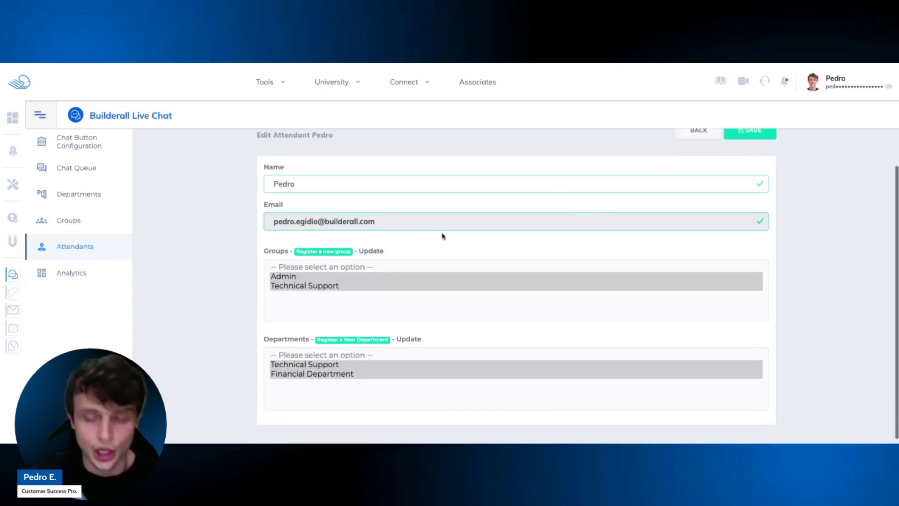
scroll(443, 237, up, 2)
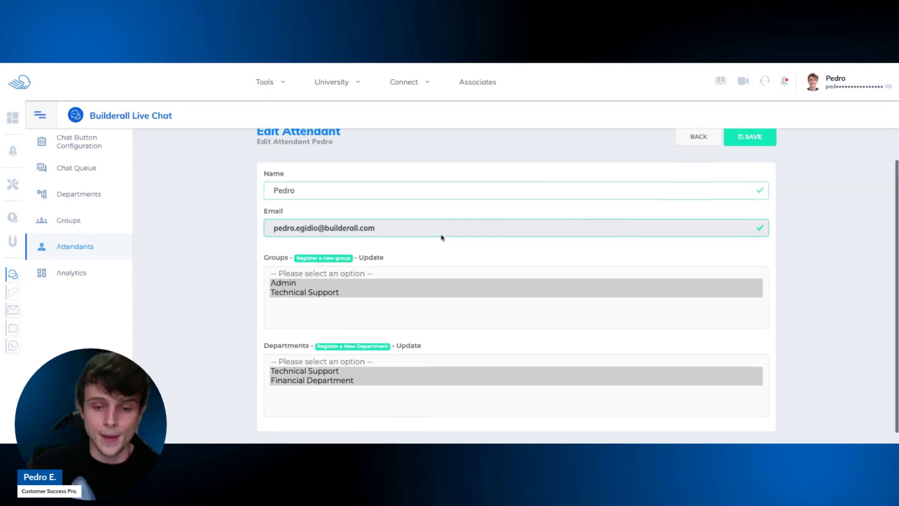
click(713, 156)
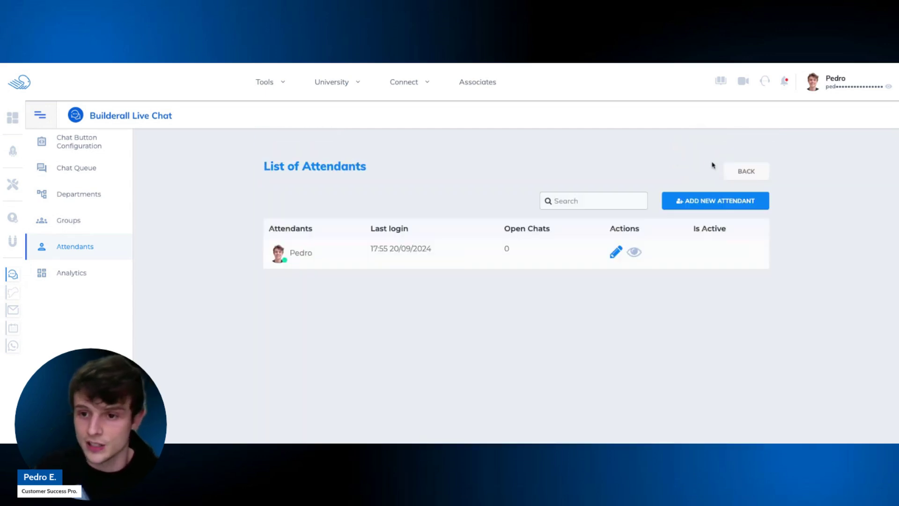
click(616, 253)
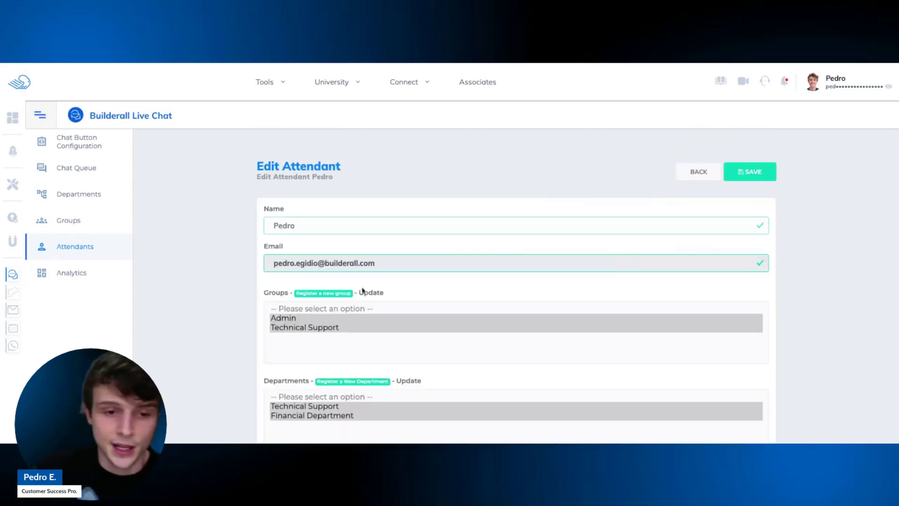
scroll(396, 327, down, 1)
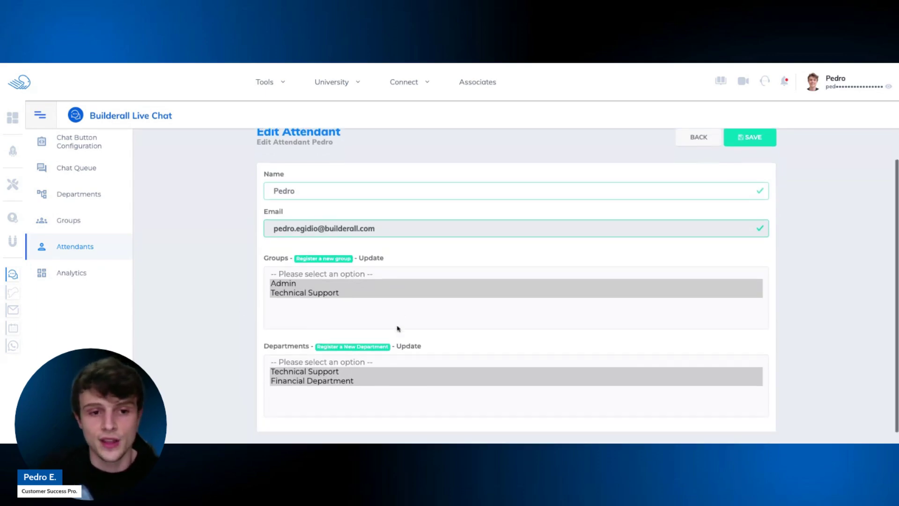
double_click(297, 191)
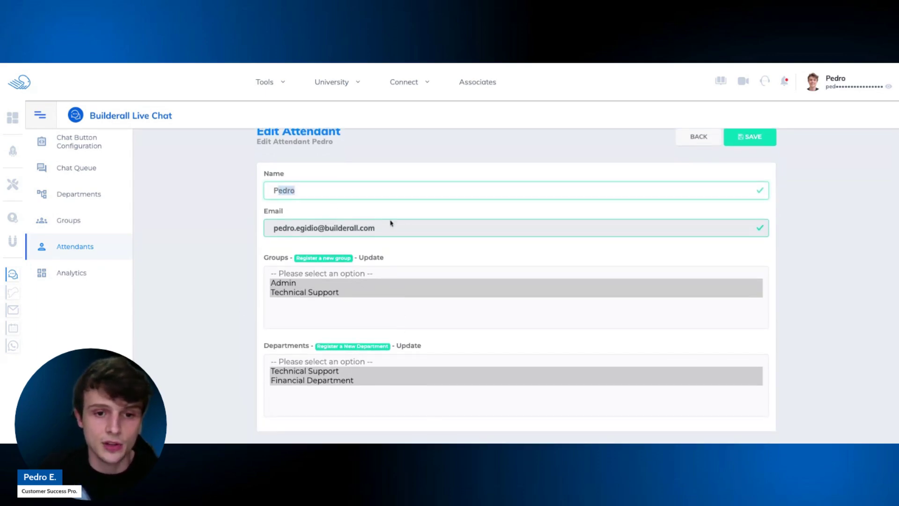
drag(388, 229, 284, 229)
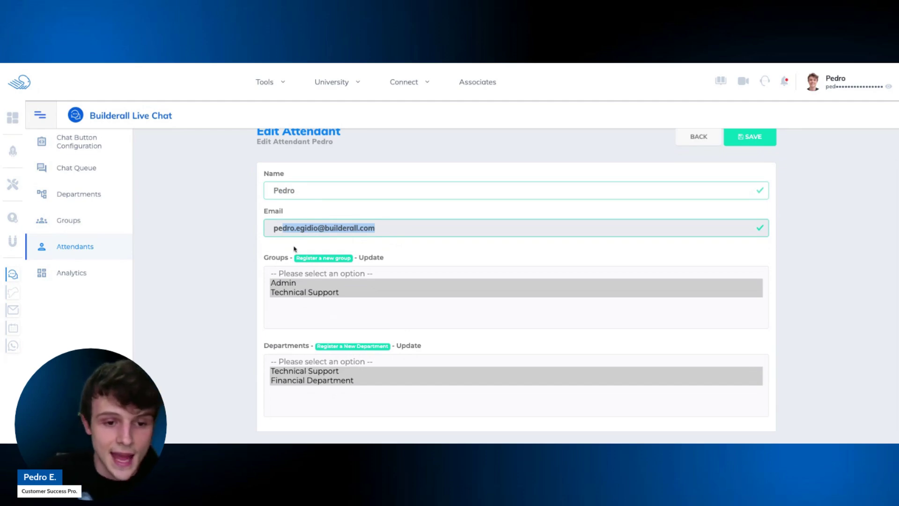
drag(265, 257, 289, 258)
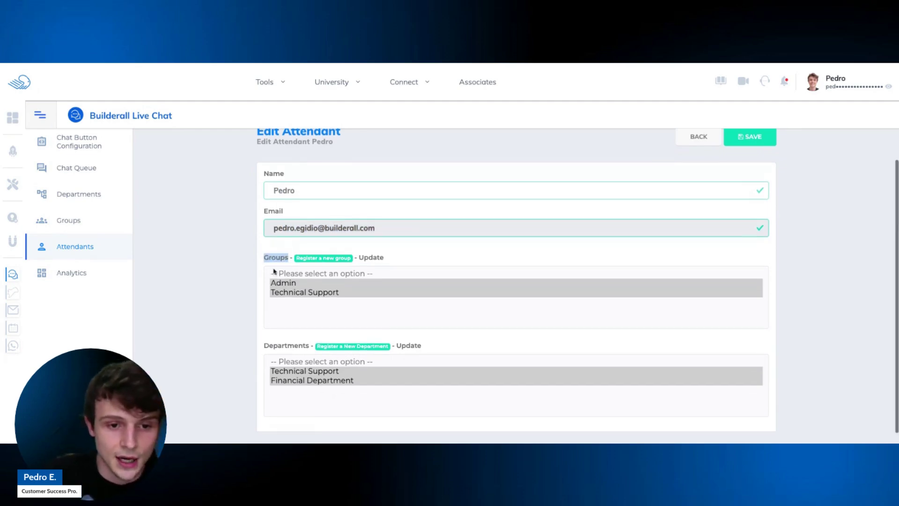
drag(264, 345, 341, 360)
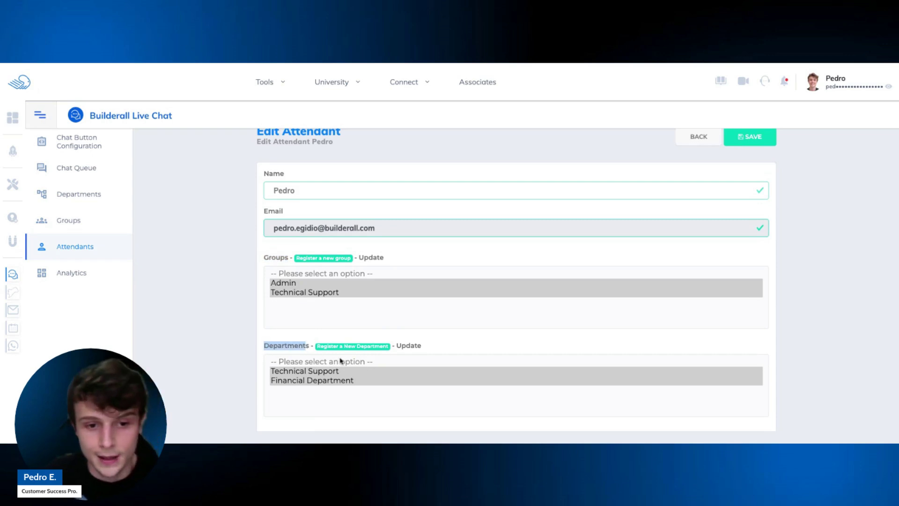
Put the attendant in Admin and Technical Support groups and both departments, saving.
click(327, 293)
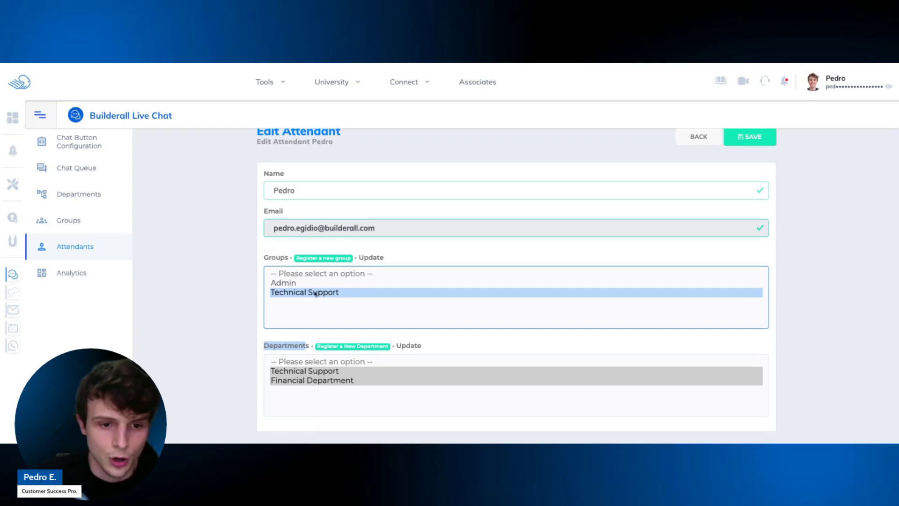
click(314, 286)
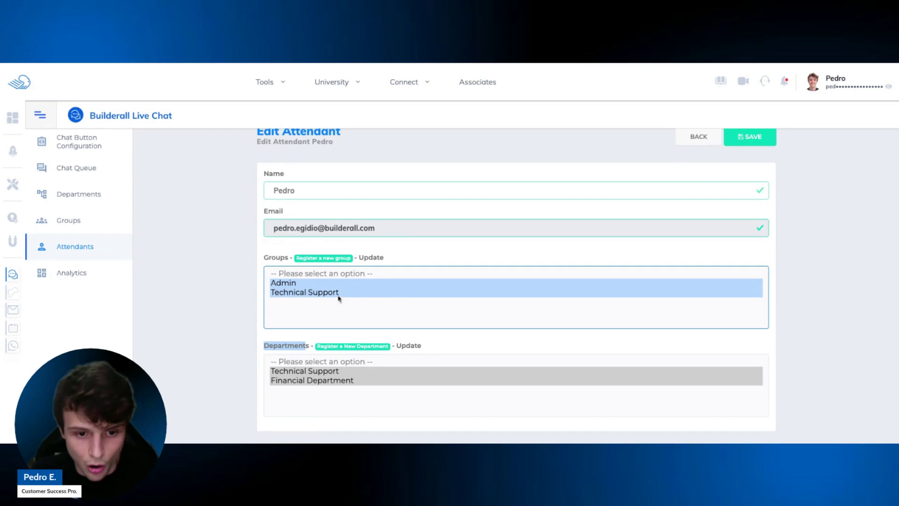
click(358, 382)
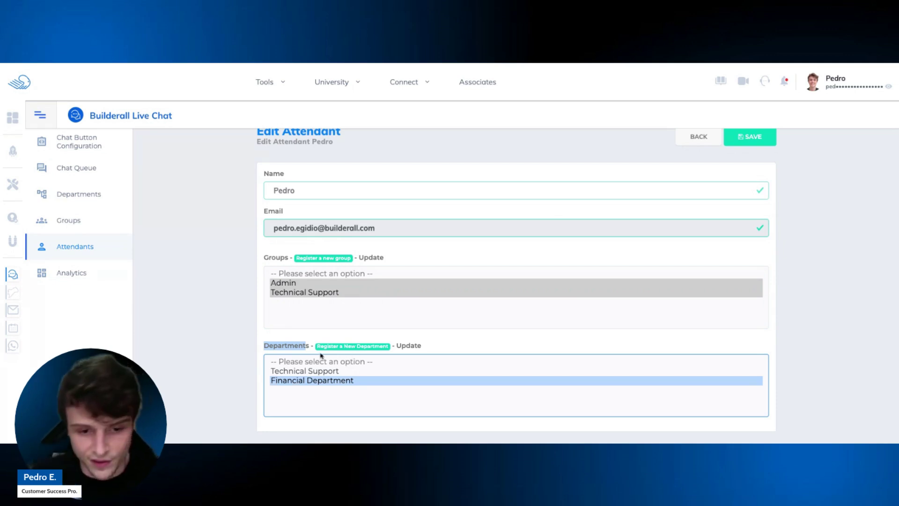
ctrl+click(361, 374)
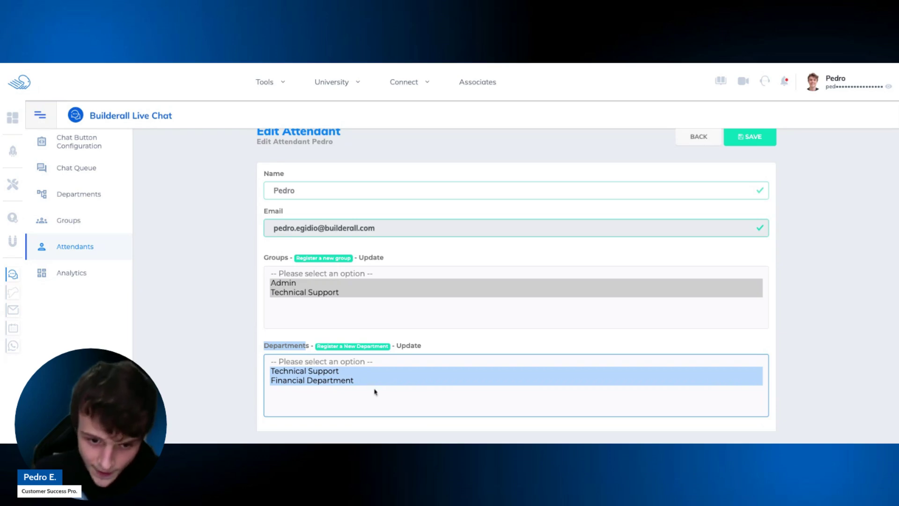
click(764, 139)
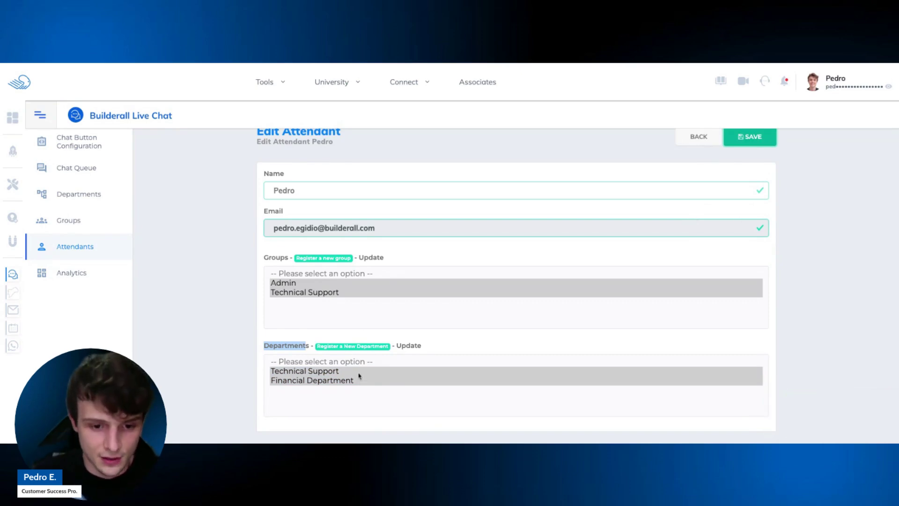
click(383, 371)
click(745, 146)
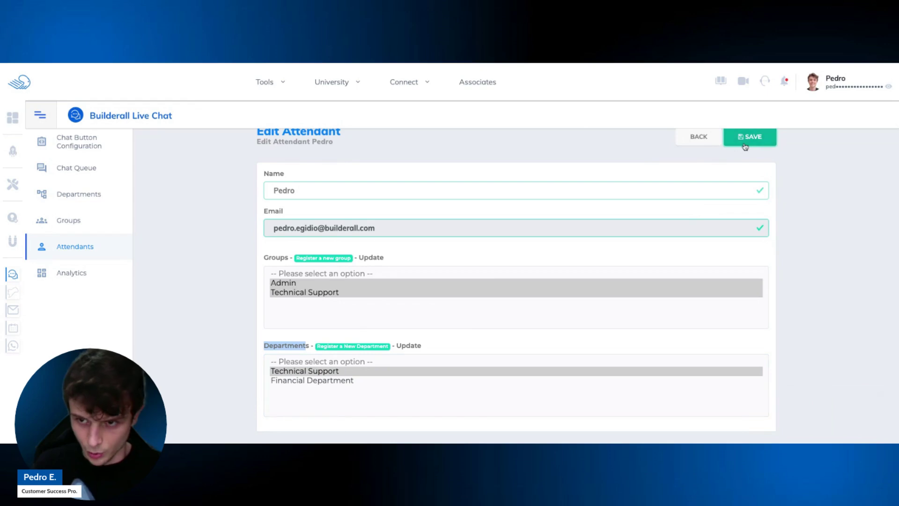
ctrl+click(355, 380)
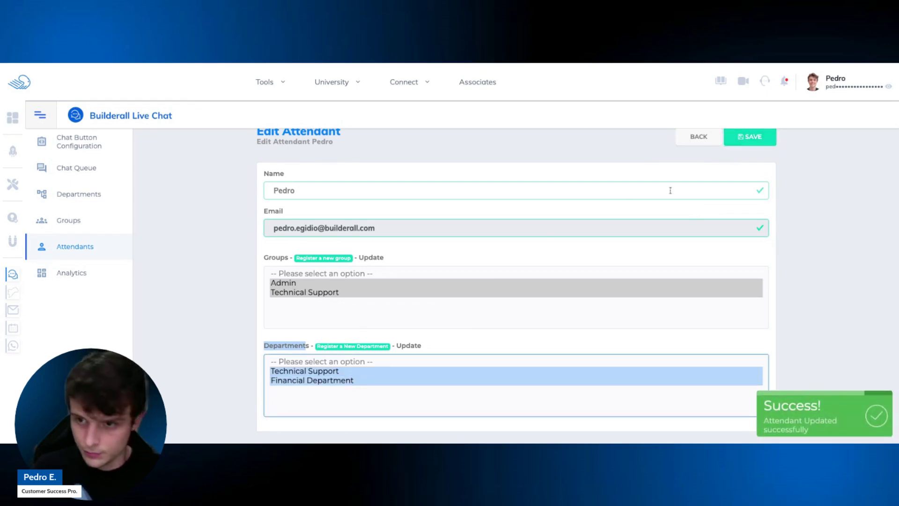
click(744, 141)
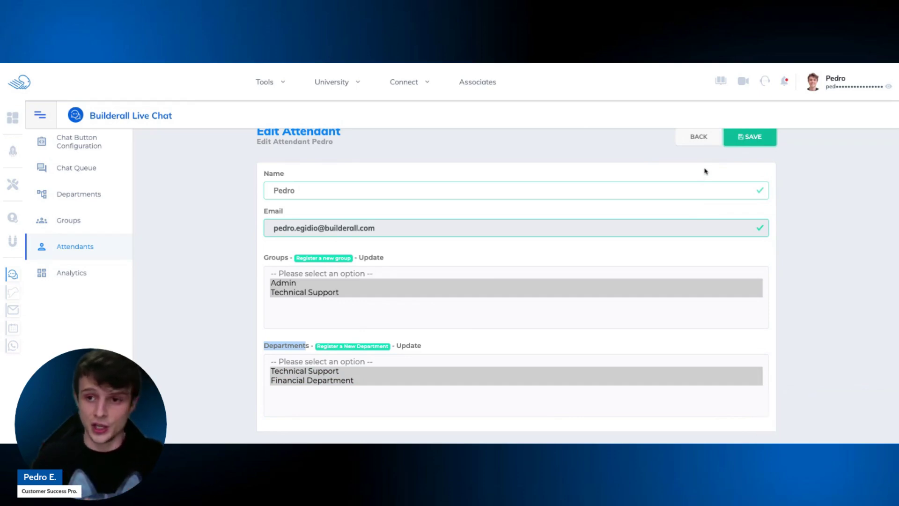
Start and abandon a new attendant registration, then open the Analytics dashboard.
click(699, 138)
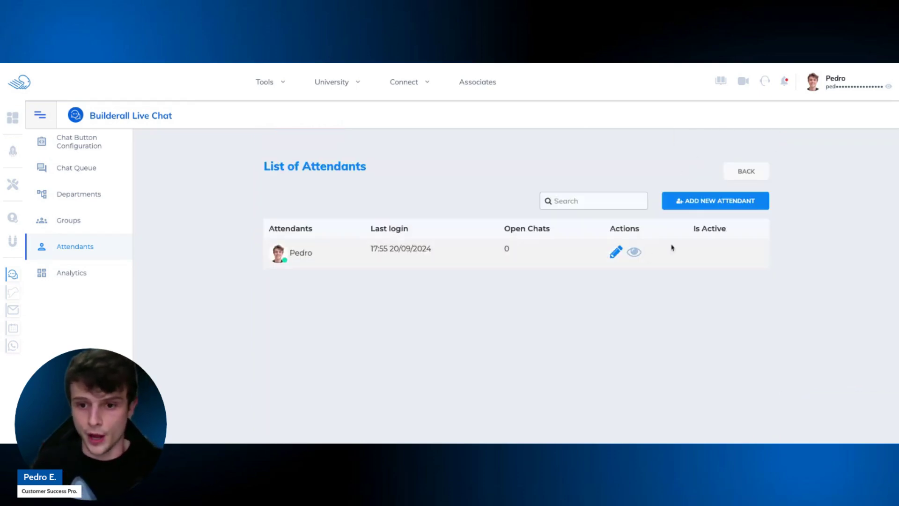
click(712, 204)
click(465, 233)
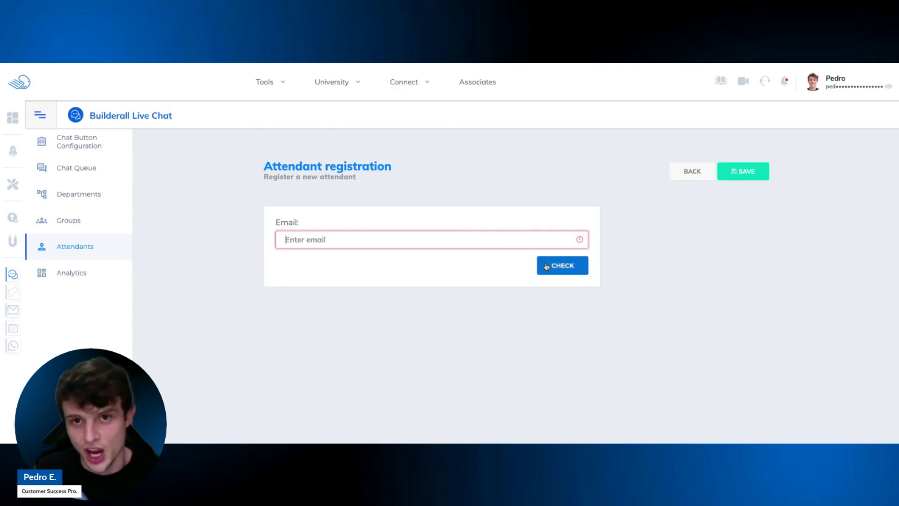
click(695, 175)
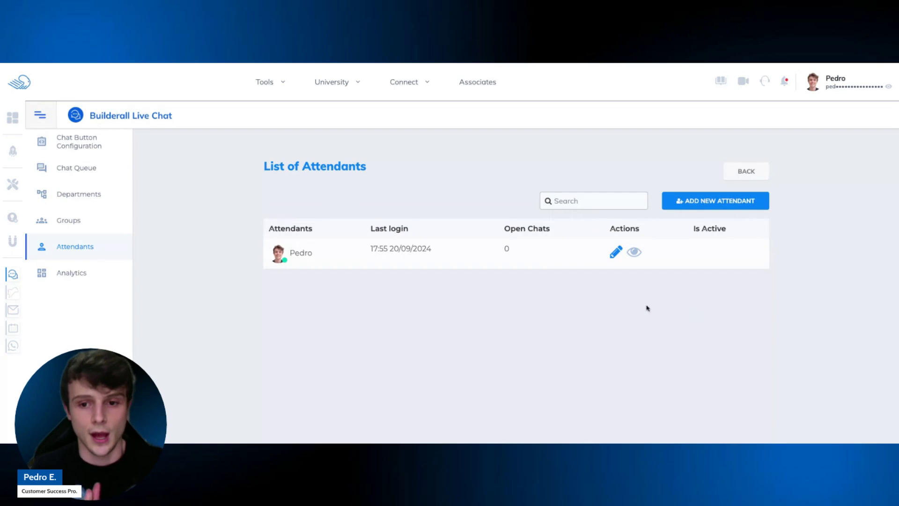
click(87, 278)
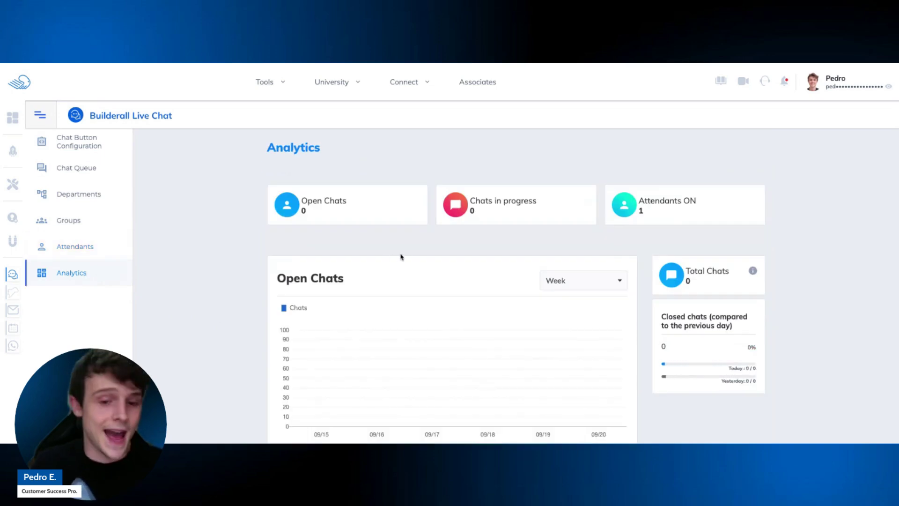
scroll(404, 258, down, 1)
scroll(393, 258, up, 1)
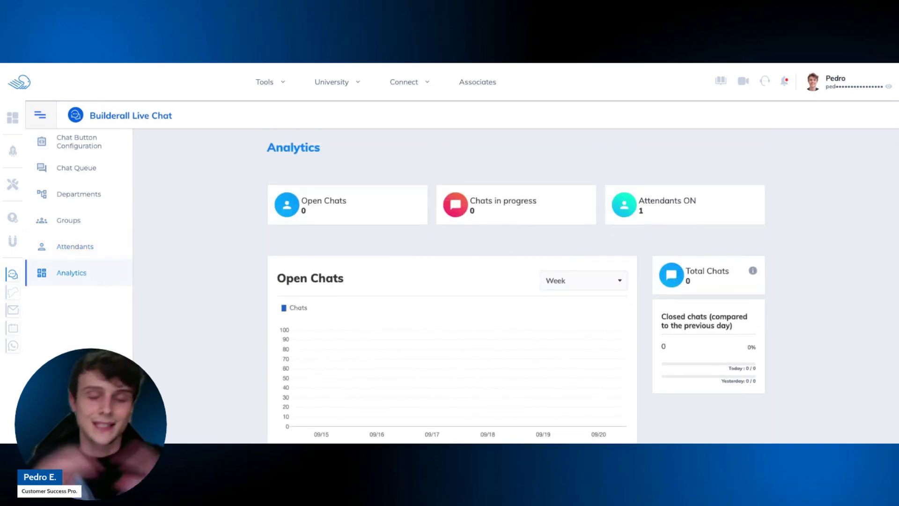
scroll(396, 258, down, 1)
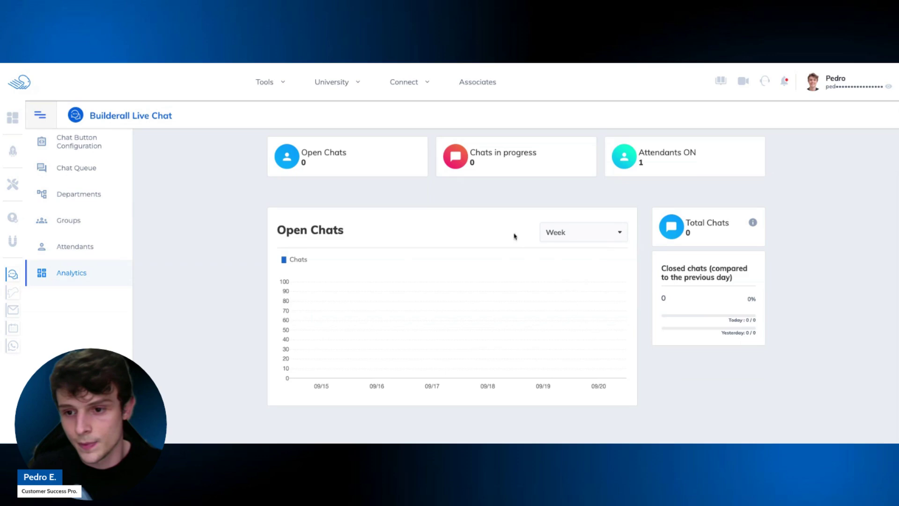
click(596, 239)
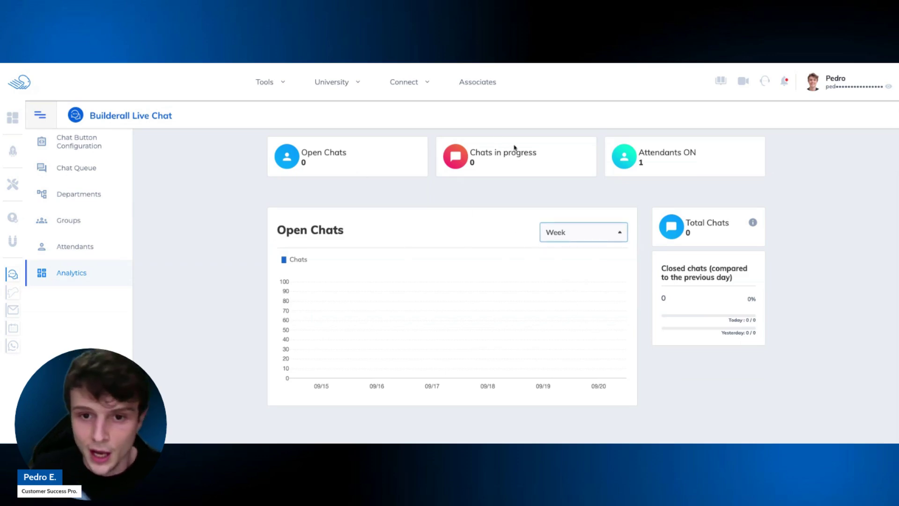
scroll(487, 159, up, 1)
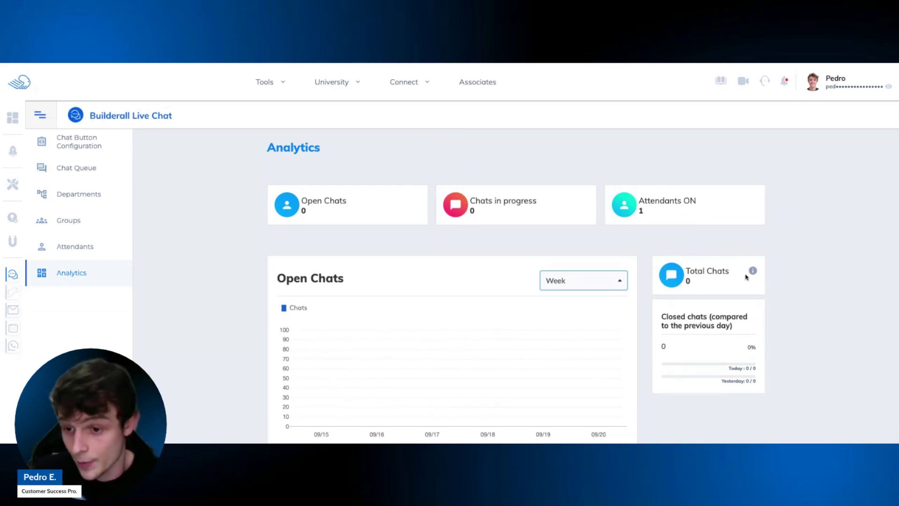
mouse_move(753, 273)
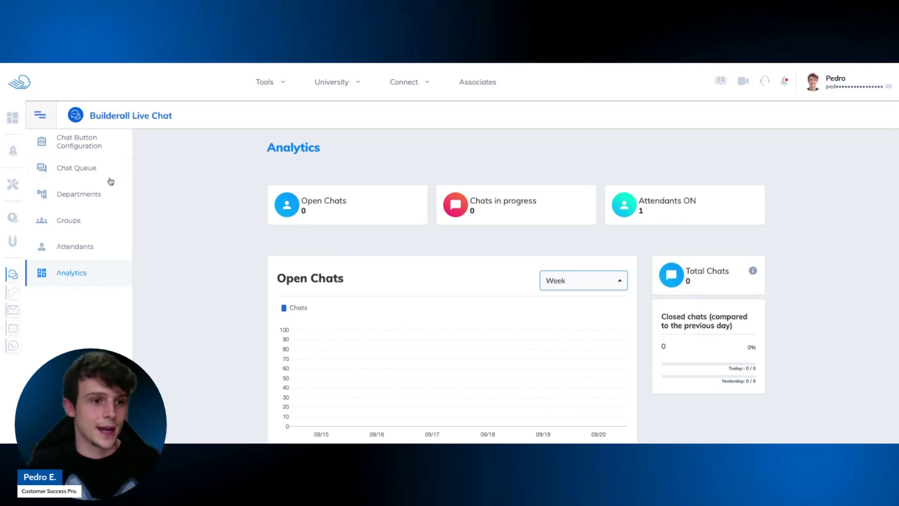
Copy the Global Script from the Global Script Installation section of Chat Button Configuration.
click(90, 146)
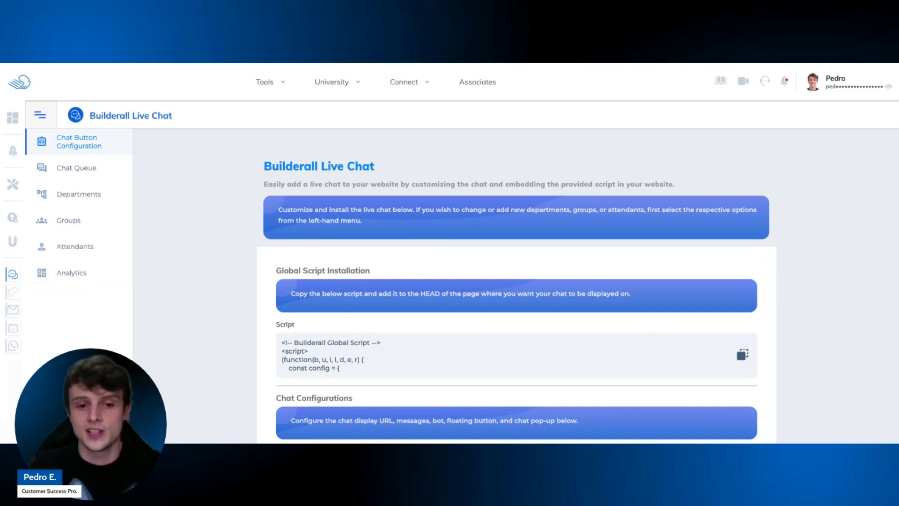
scroll(420, 242, down, 1)
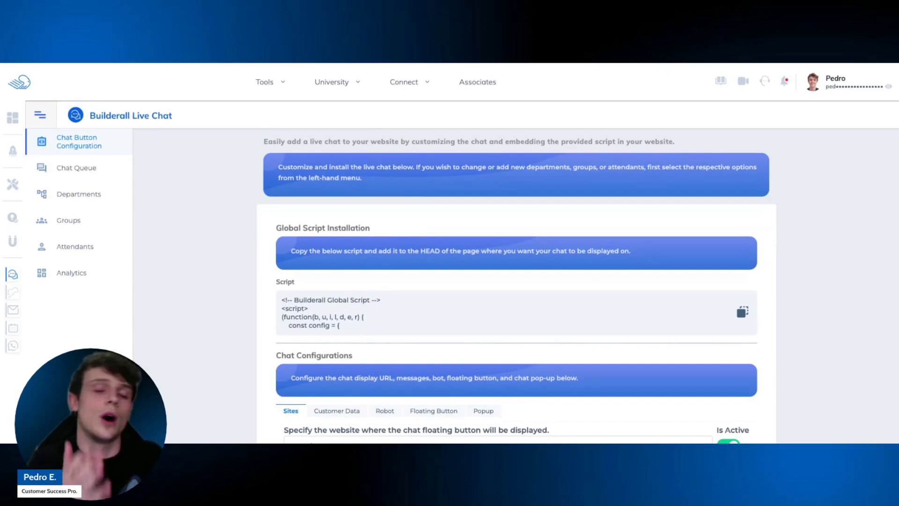
scroll(201, 292, down, 1)
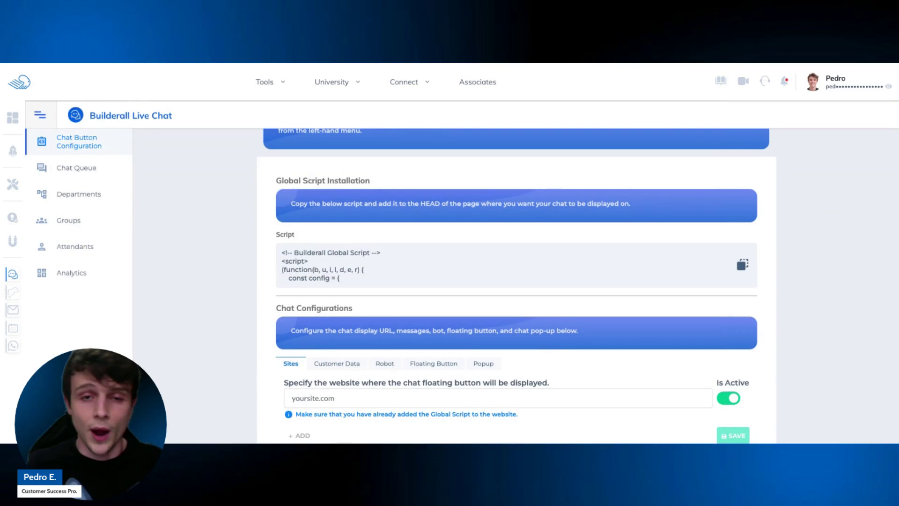
scroll(351, 267, down, 2)
scroll(350, 267, up, 2)
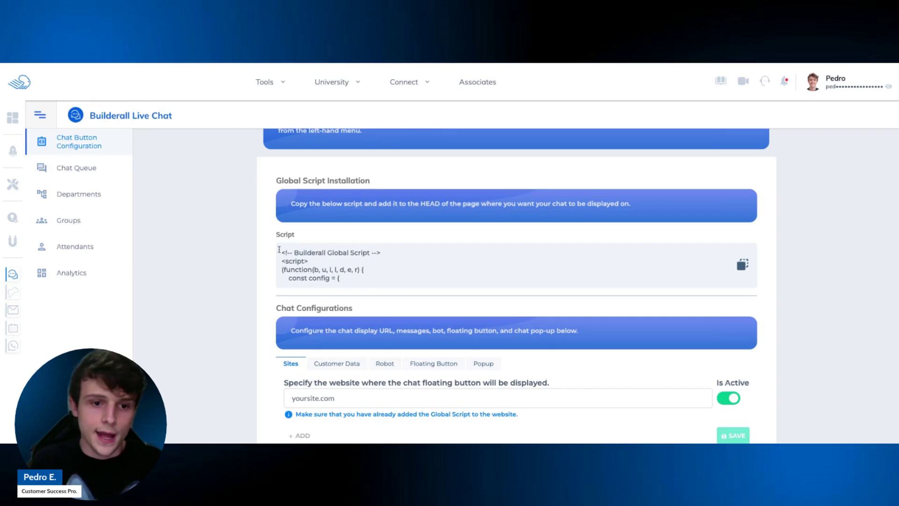
drag(275, 234, 294, 236)
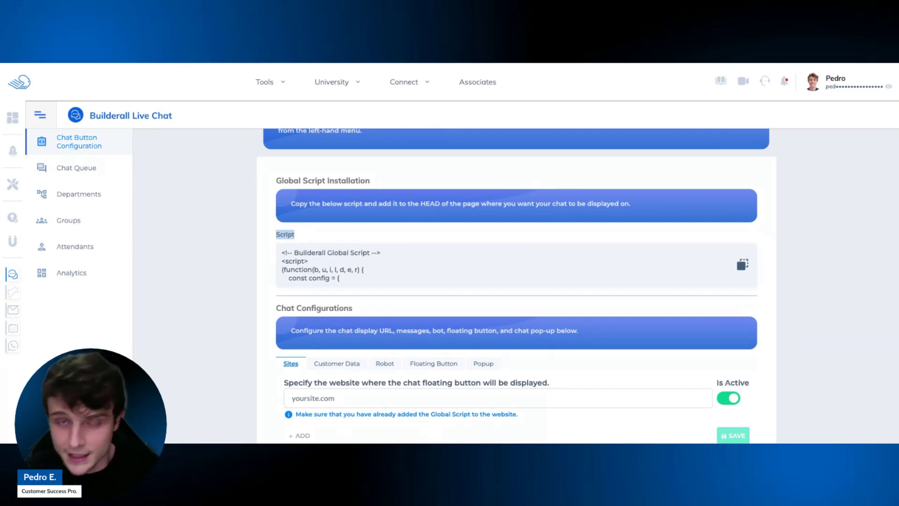
scroll(291, 370, down, 1)
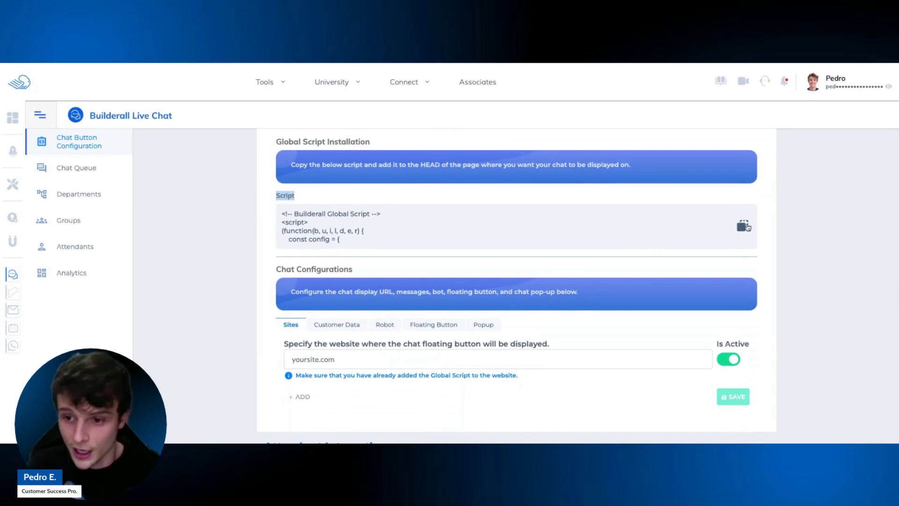
click(743, 228)
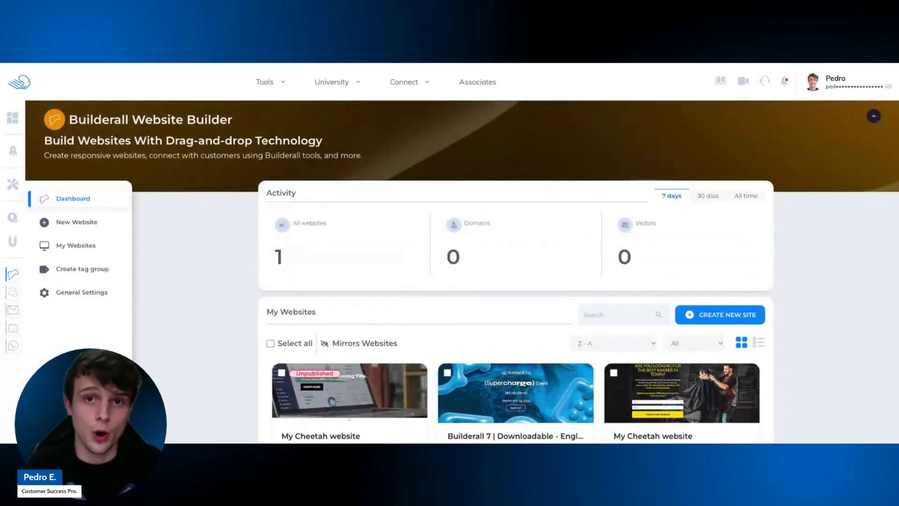
Open the first My Cheetah website's settings and expand its Script Settings section.
scroll(344, 197, down, 1)
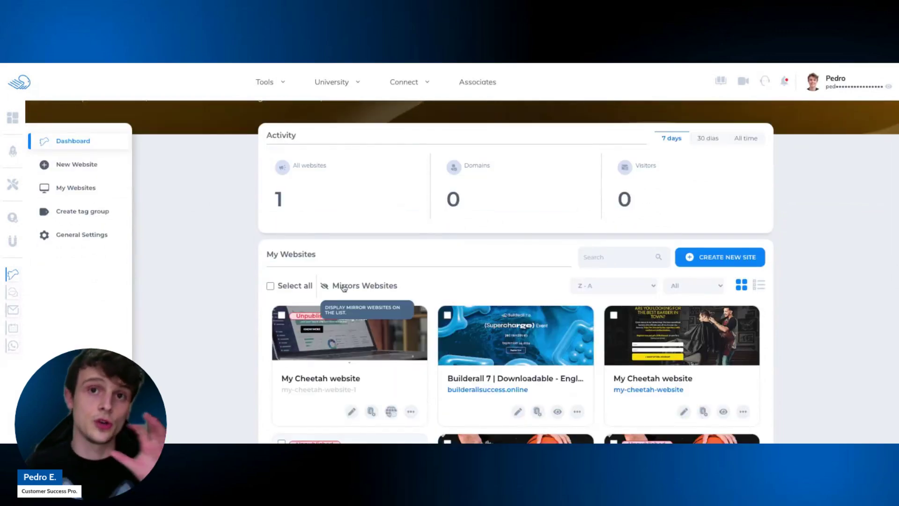
scroll(315, 367, down, 1)
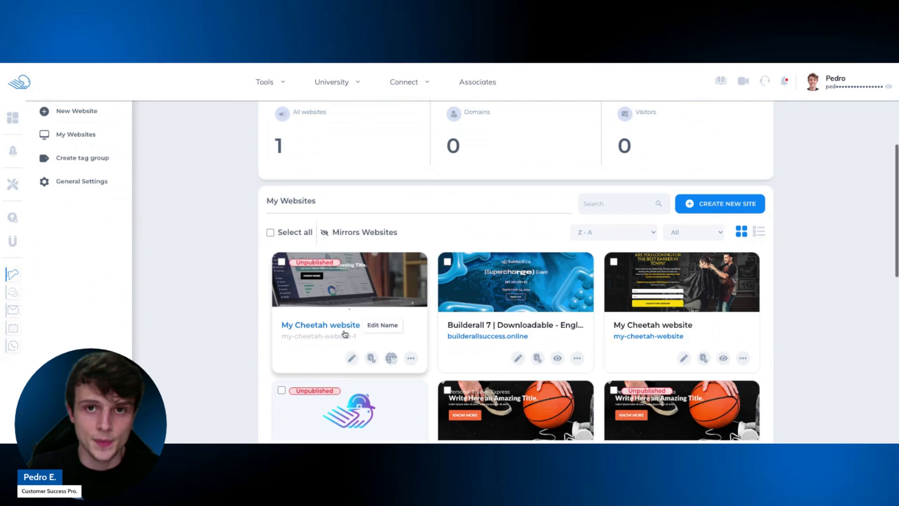
click(411, 358)
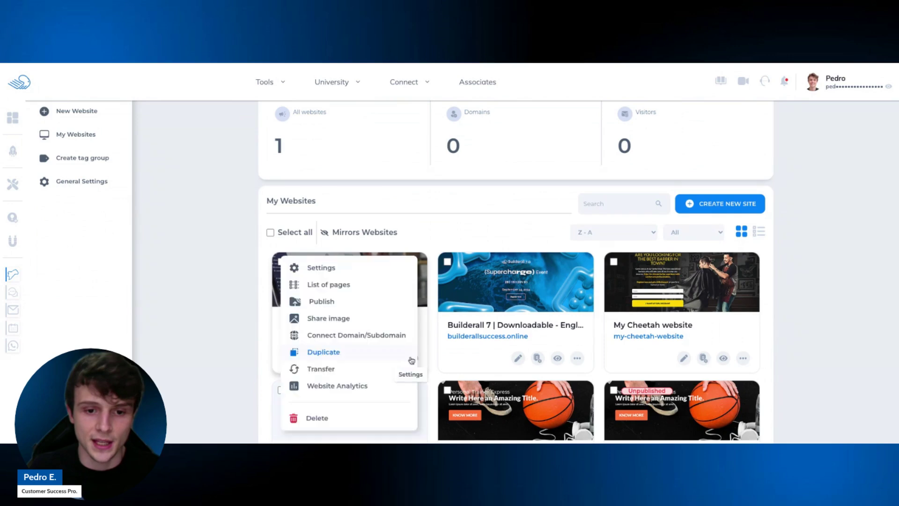
click(332, 269)
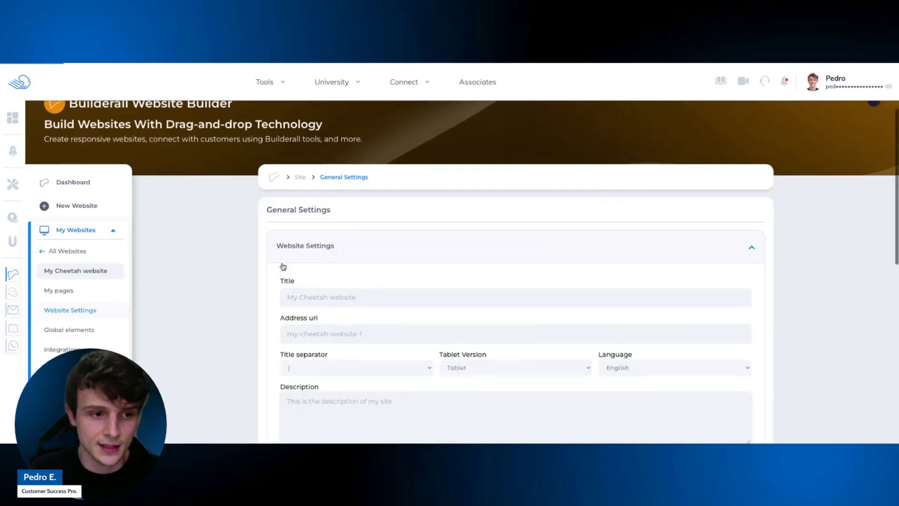
scroll(438, 215, down, 1)
scroll(438, 215, down, 7)
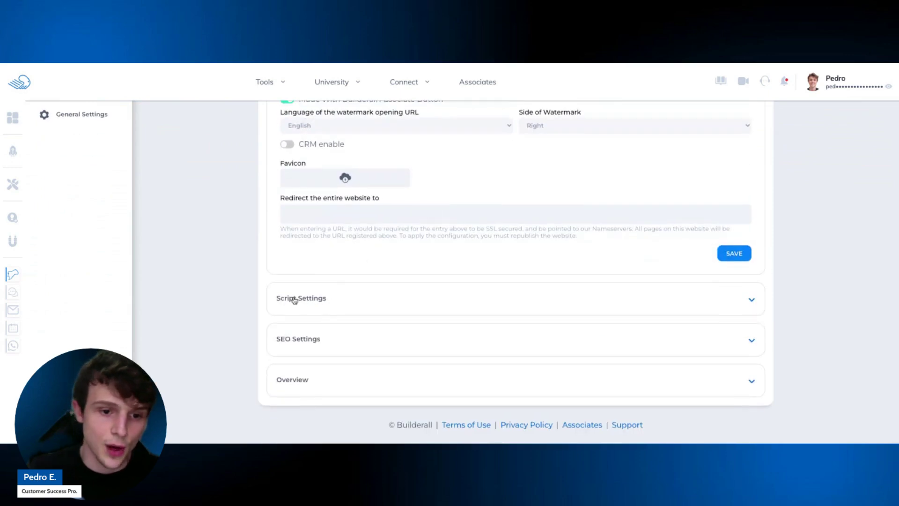
click(741, 303)
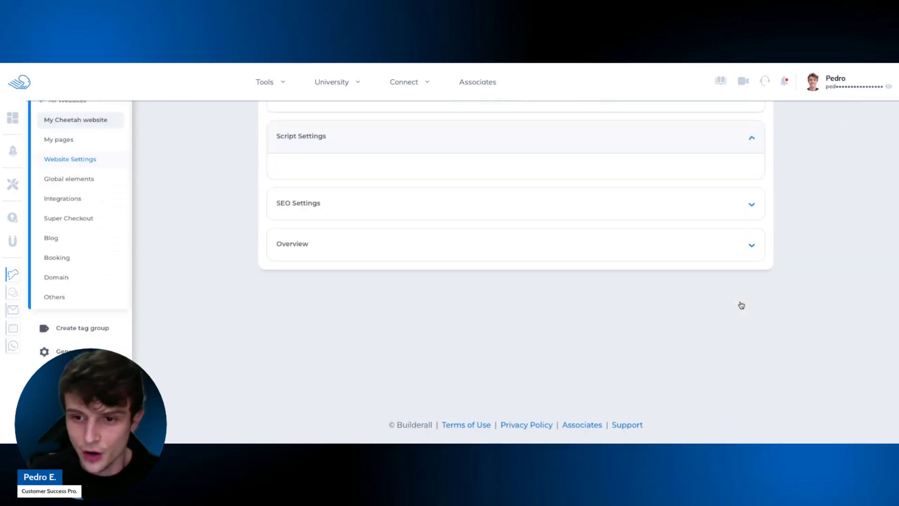
Paste the live chat script at the top of the script editor and save the settings.
scroll(577, 273, up, 2)
scroll(575, 275, up, 3)
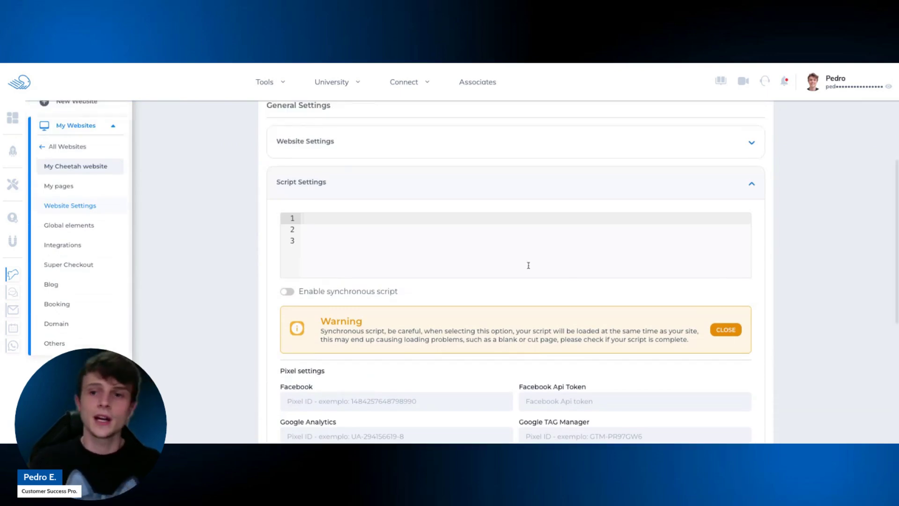
click(305, 240)
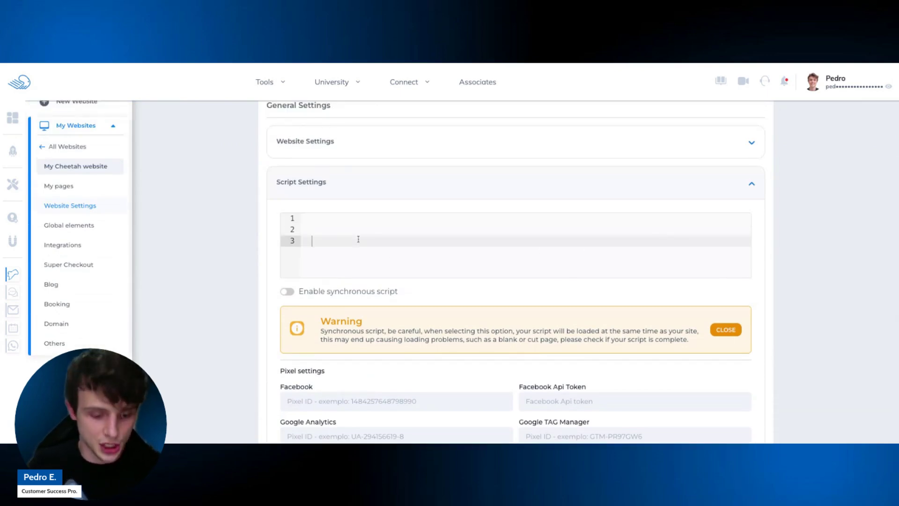
click(315, 217)
key(ctrl+v)
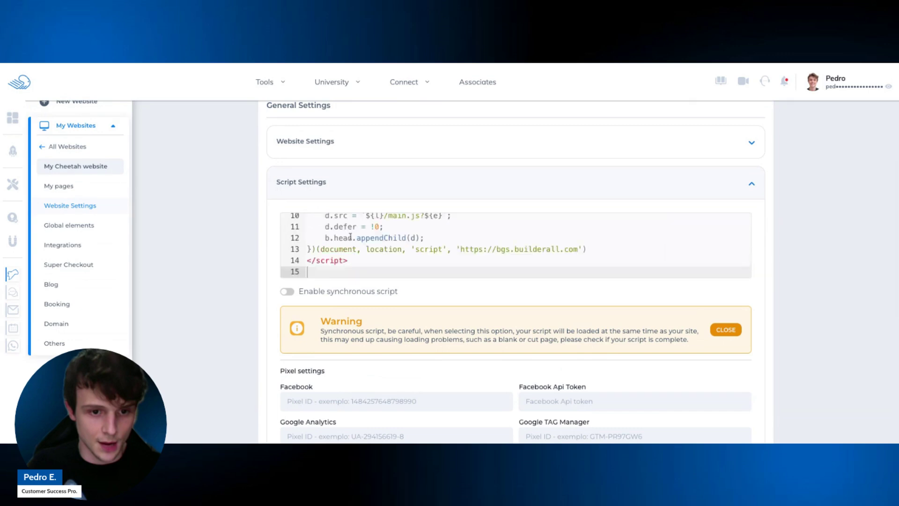
scroll(332, 260, up, 6)
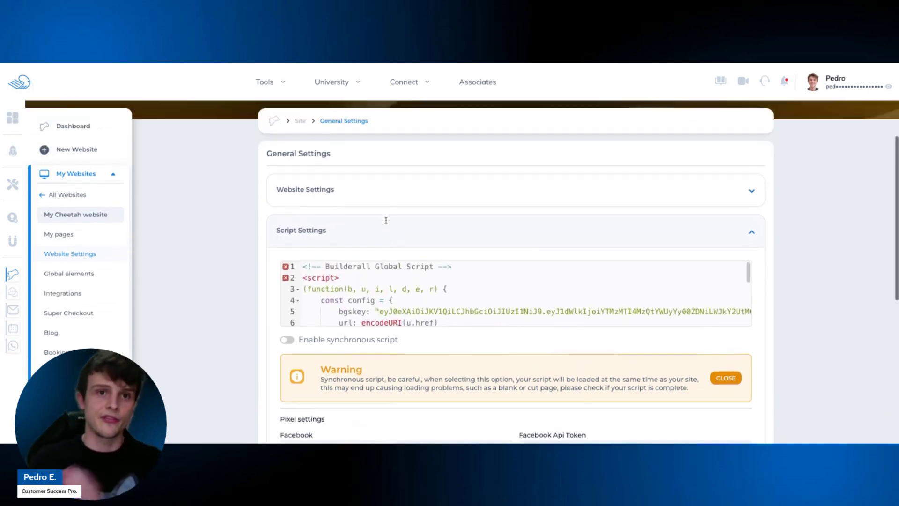
scroll(387, 234, down, 6)
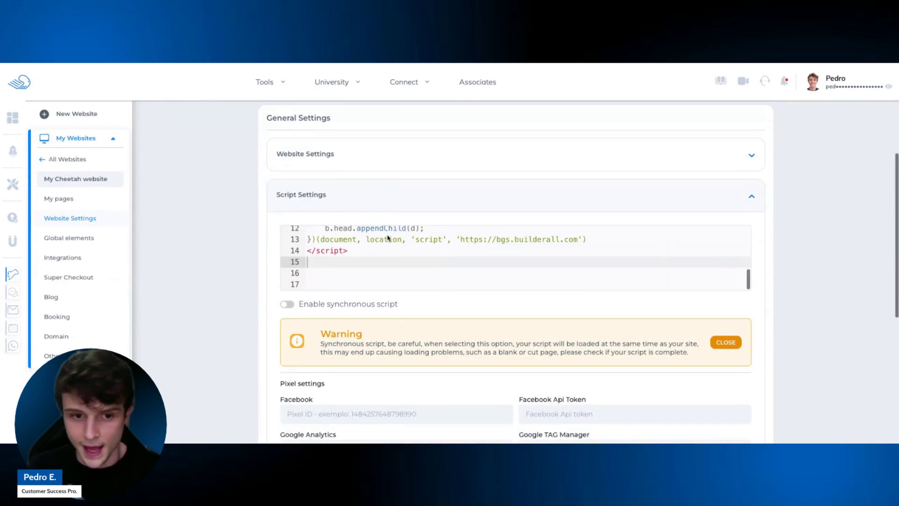
scroll(508, 305, down, 6)
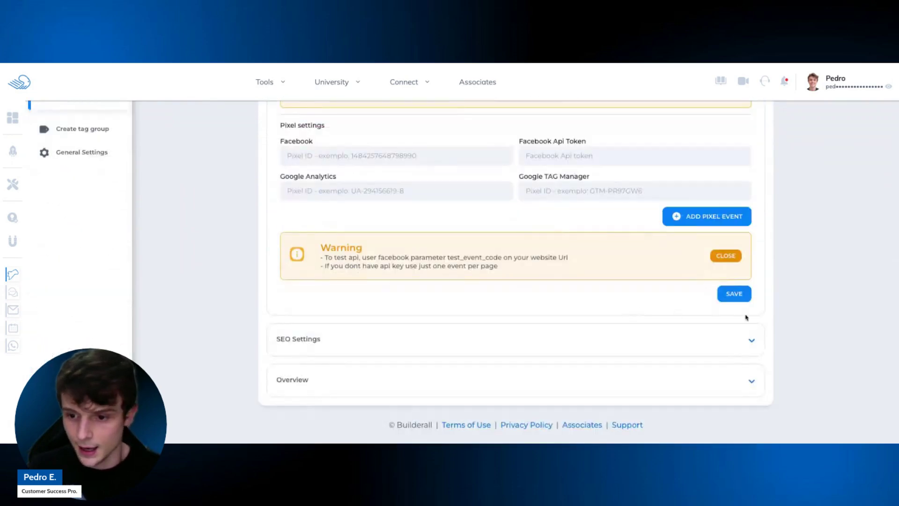
click(742, 300)
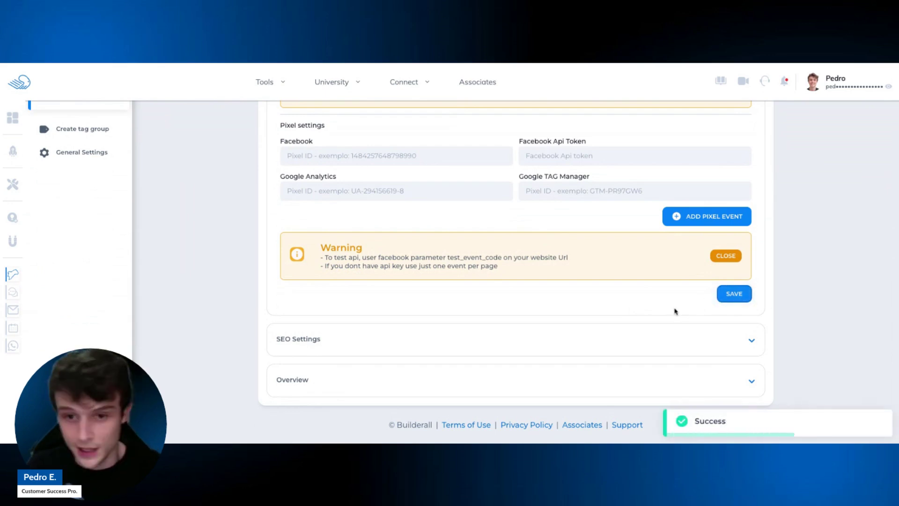
Return to the Website Builder dashboard.
scroll(676, 311, up, 1)
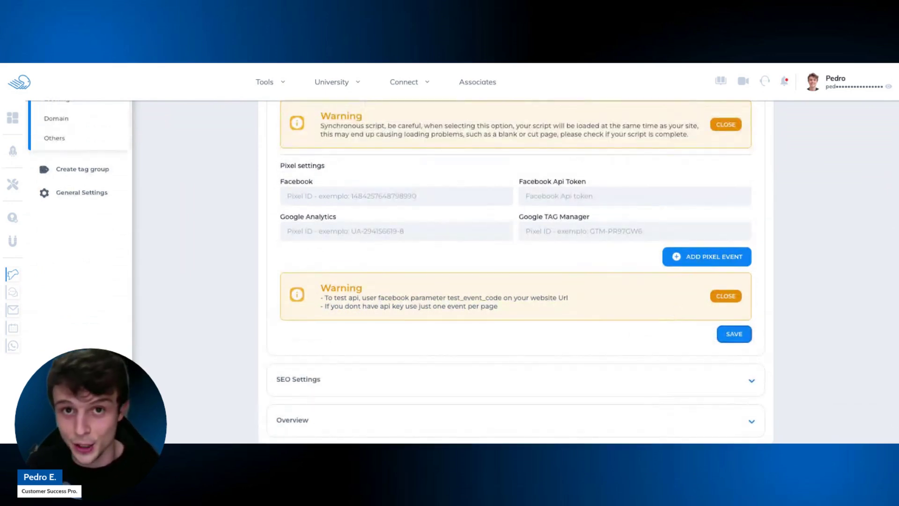
scroll(463, 271, up, 6)
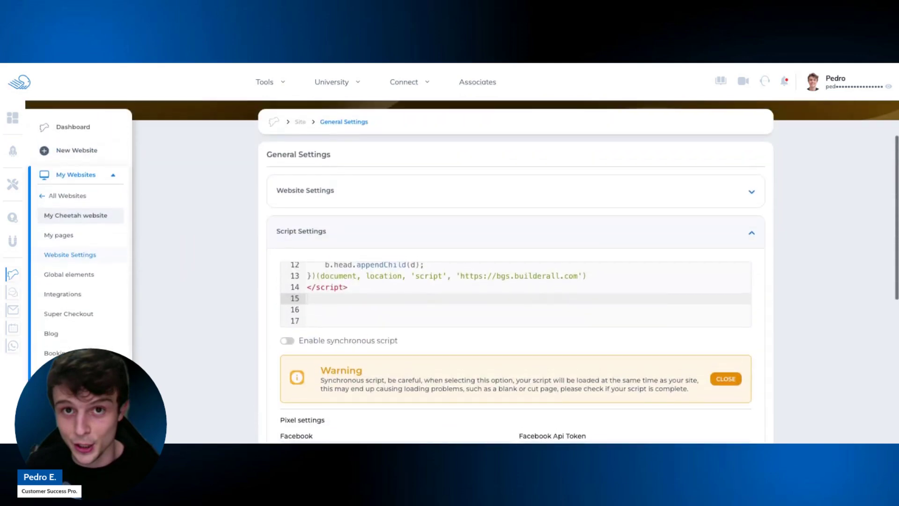
scroll(520, 339, up, 1)
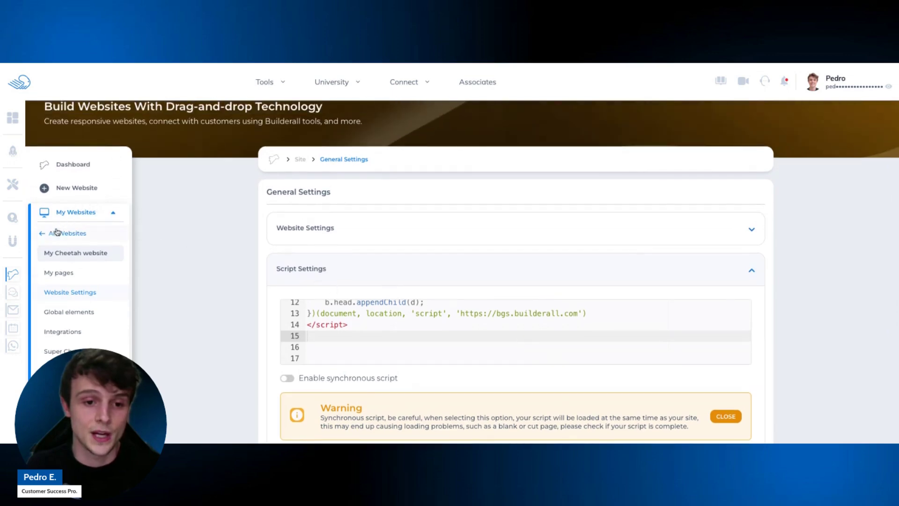
click(82, 170)
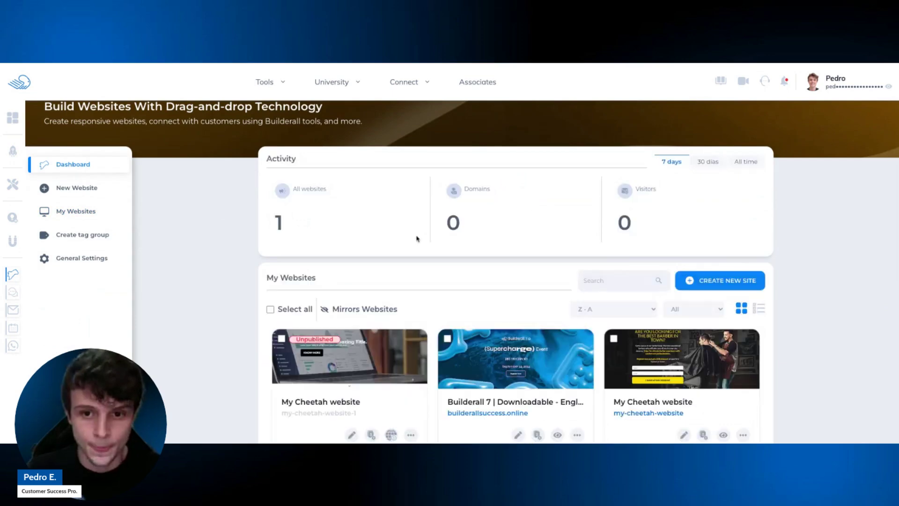
Publish the first My Cheetah website from the My Websites list.
scroll(412, 241, down, 2)
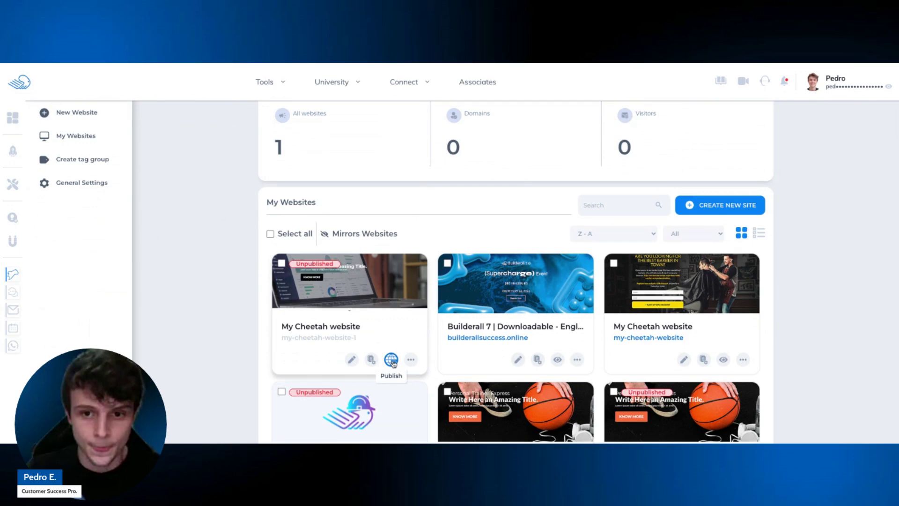
click(392, 360)
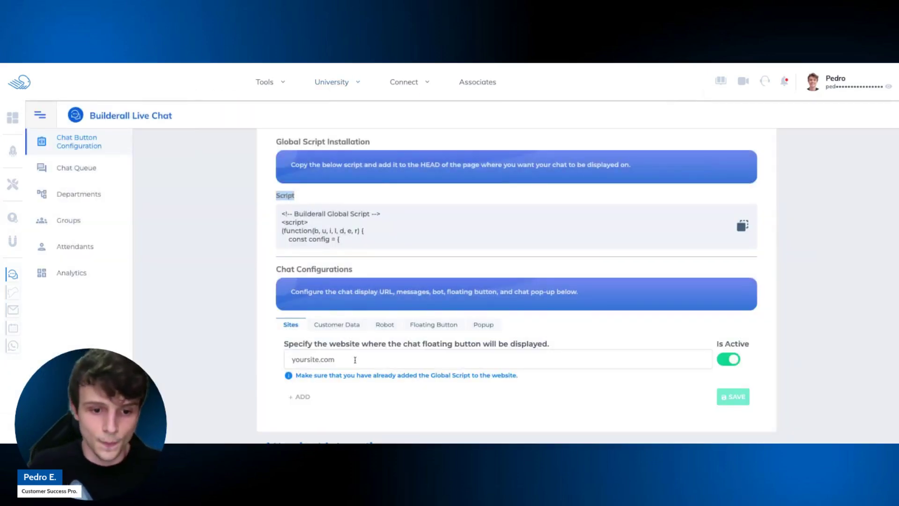
Paste the published My Cheetah site address into the Sites field and save.
click(354, 360)
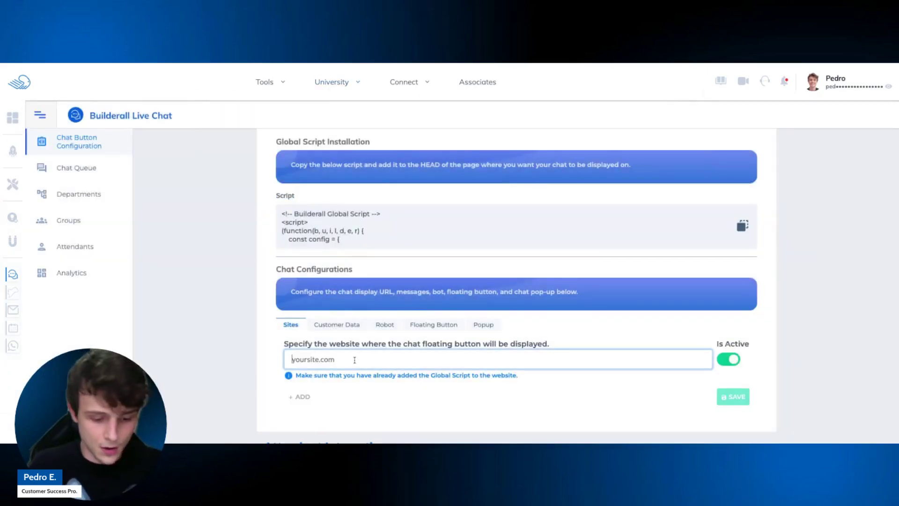
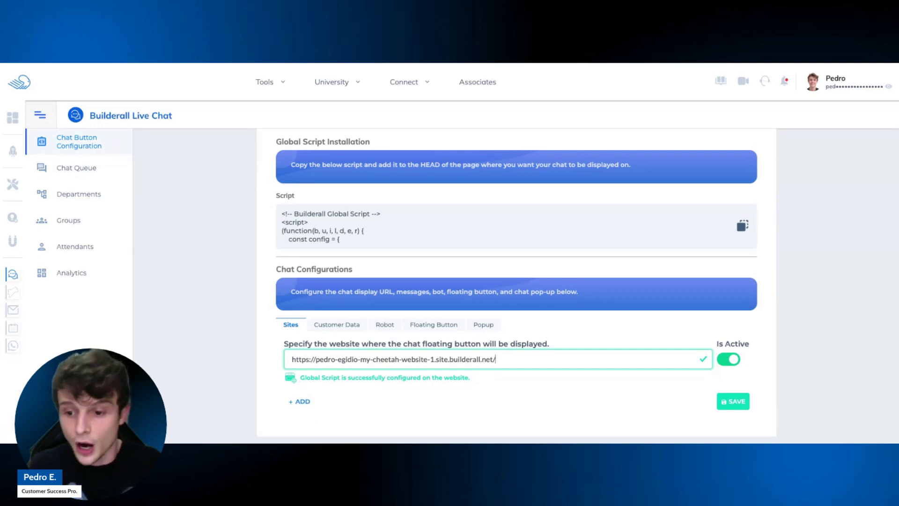
click(738, 400)
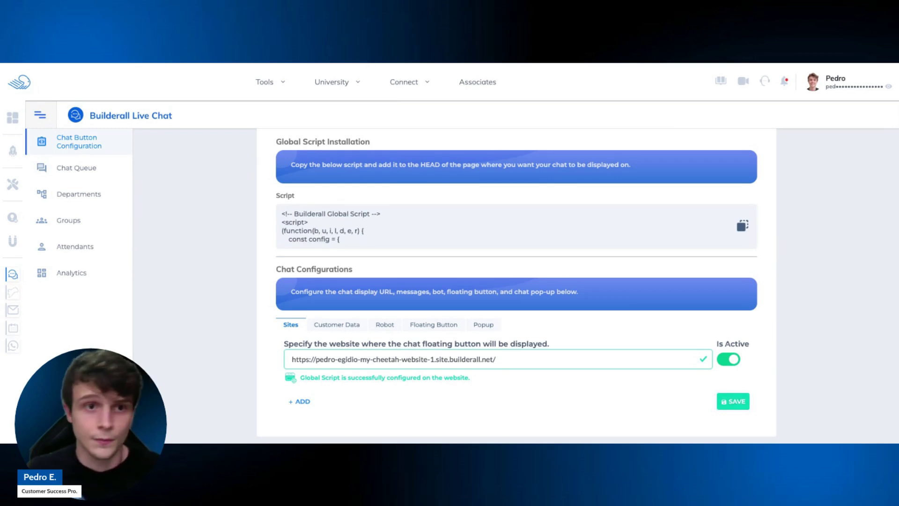
key(Return)
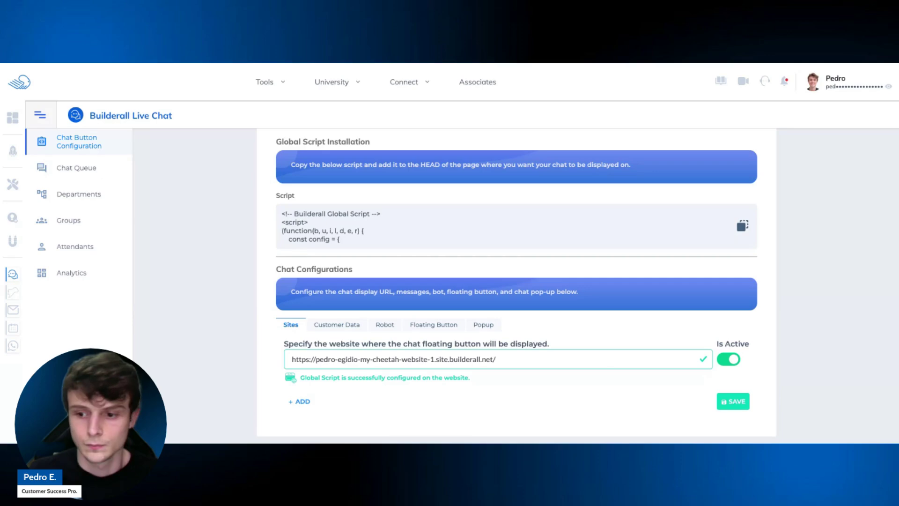
Save the chat's website configuration and look over the Attendant Interactions section.
click(733, 402)
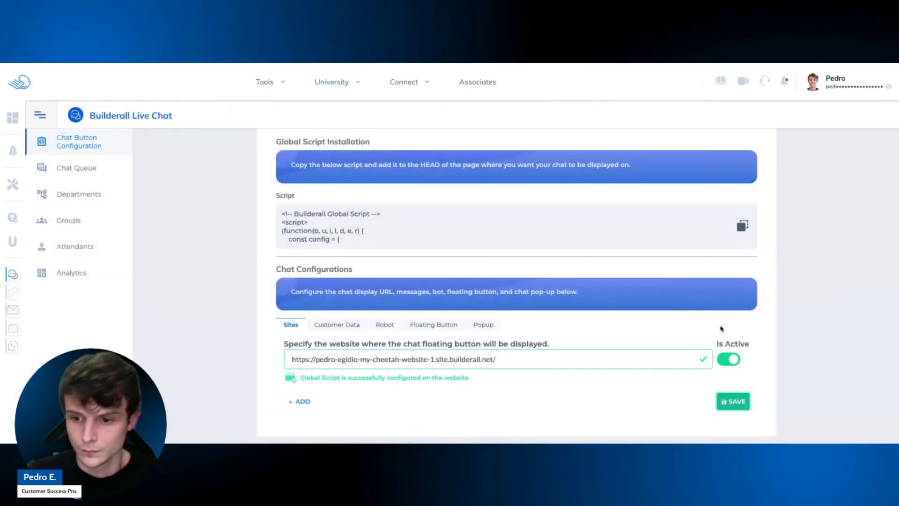
scroll(612, 325, down, 4)
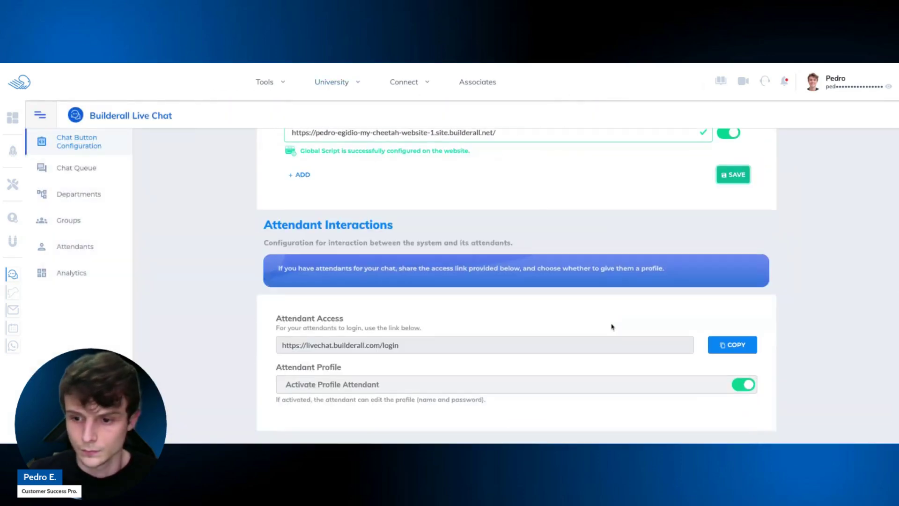
scroll(608, 323, up, 3)
scroll(604, 313, up, 4)
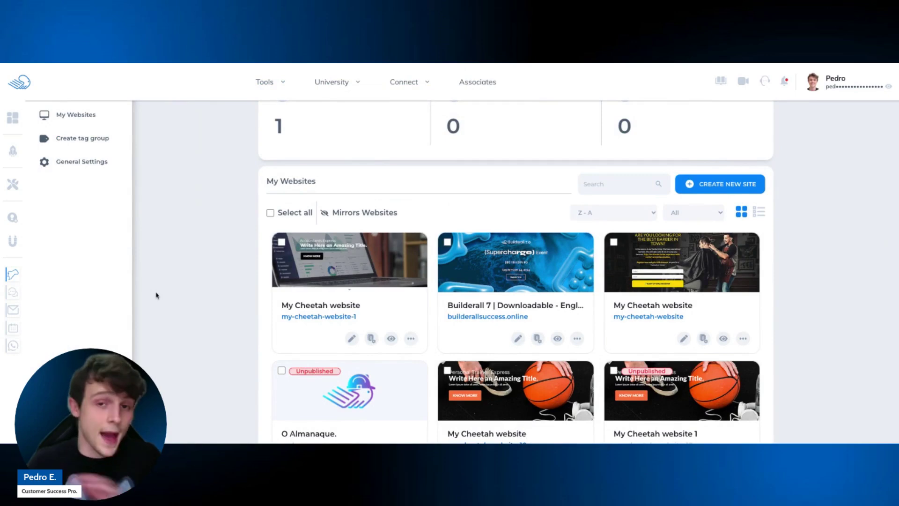
Open the live My Cheetah website with Go To The Website from its card options.
click(411, 340)
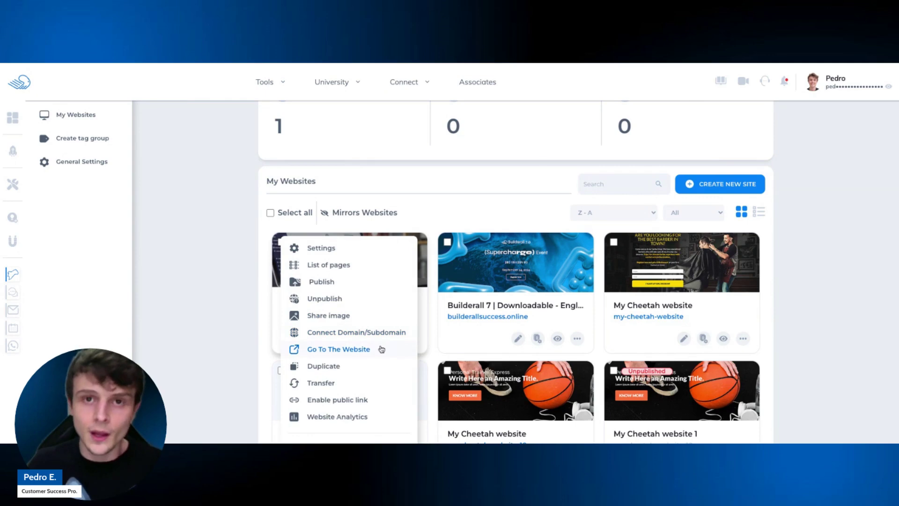
click(382, 349)
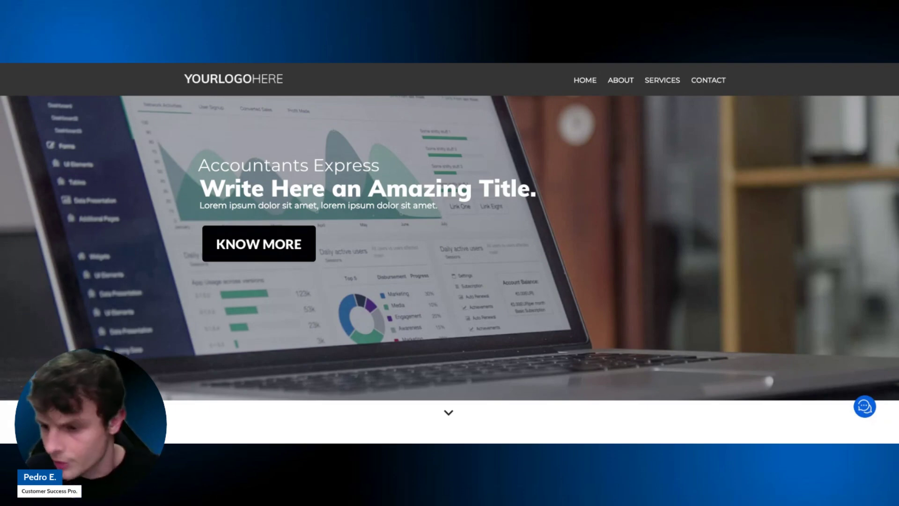
Start a test chat on the live site with a visitor name and e-mail, dismissing the warning.
click(864, 407)
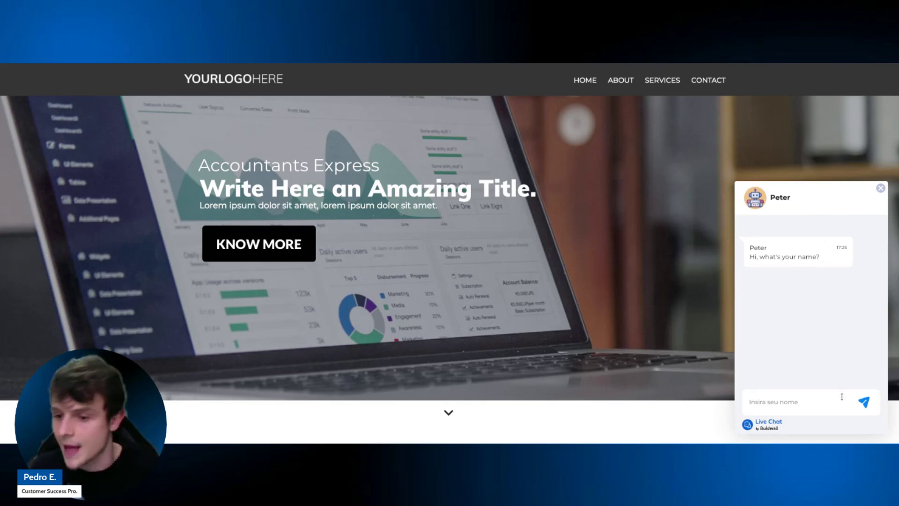
text(Pedro)
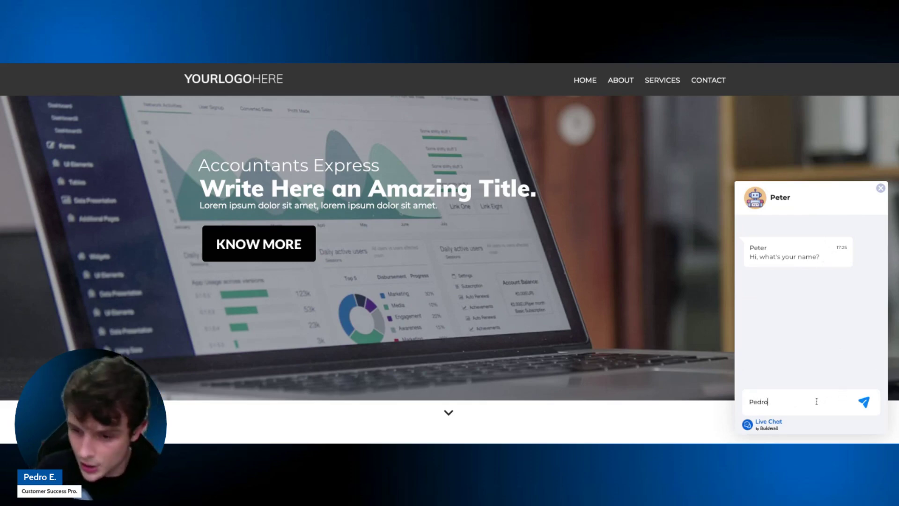
key(Return)
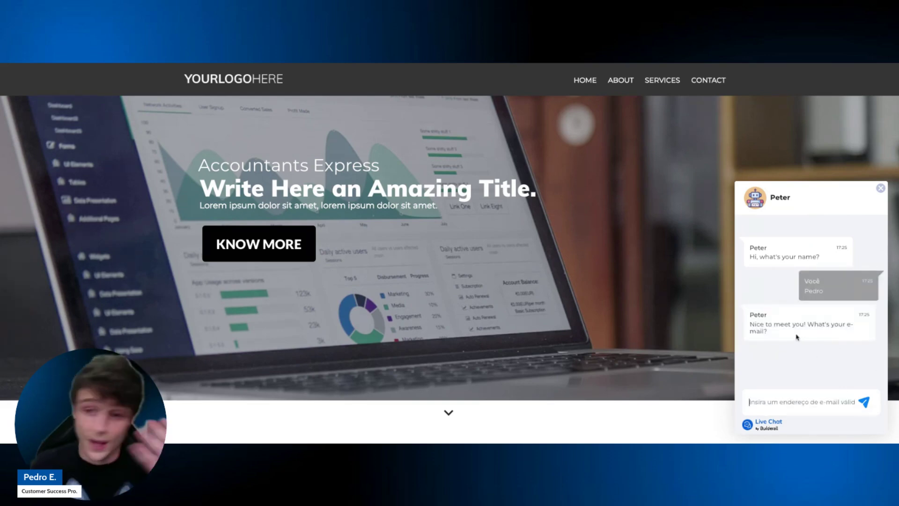
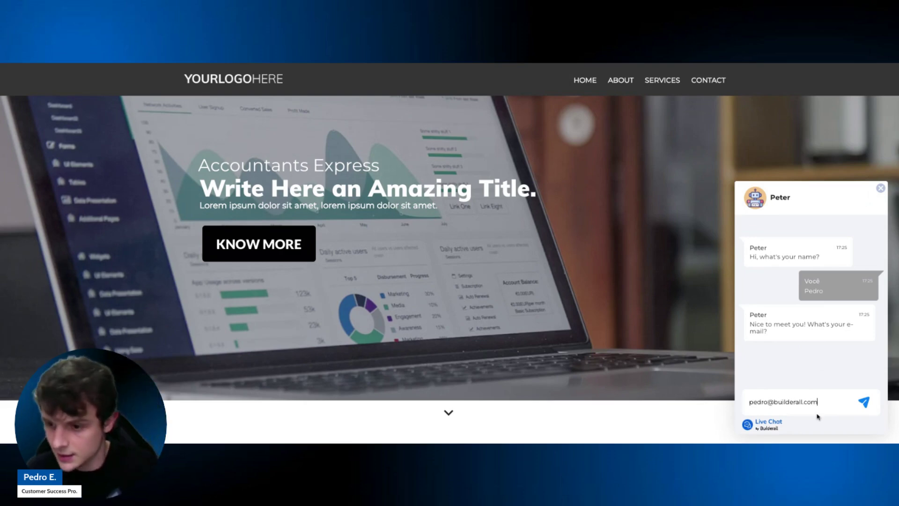
key(Return)
click(811, 365)
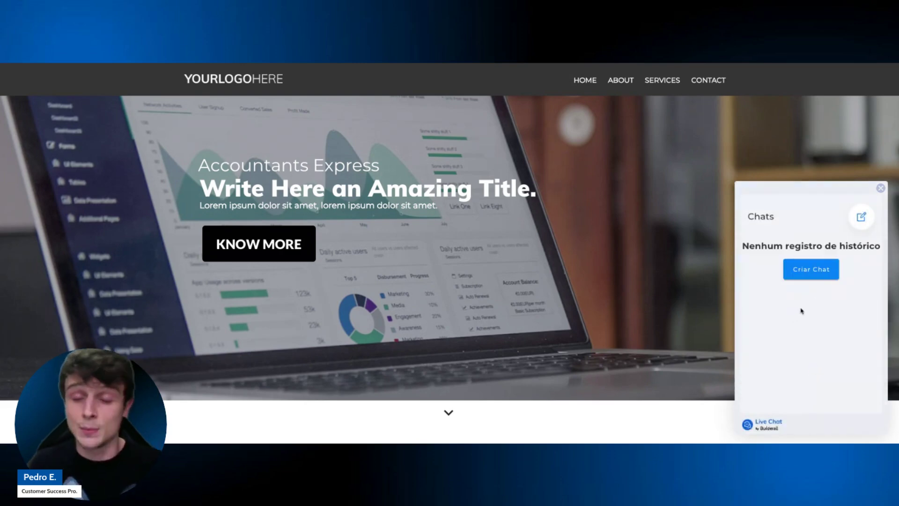
click(809, 275)
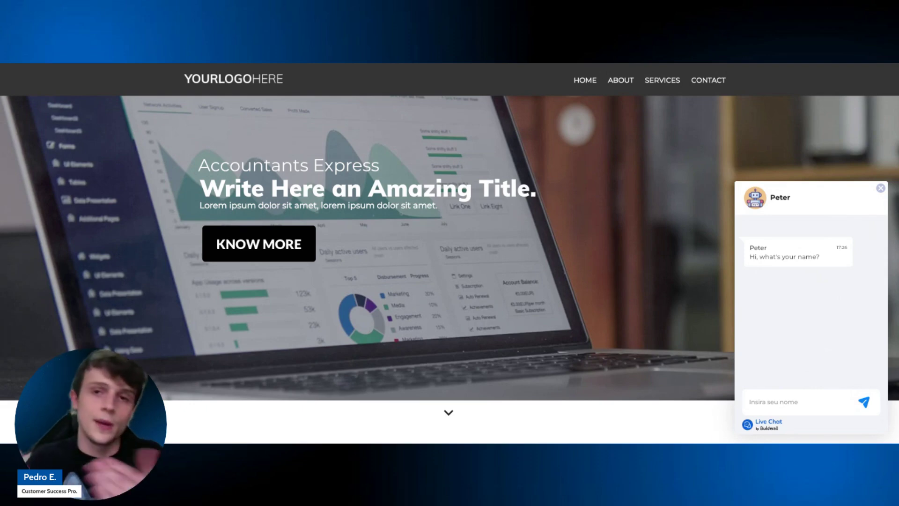
Close the chat widget, then reopen it lower on the page and close it again.
click(882, 191)
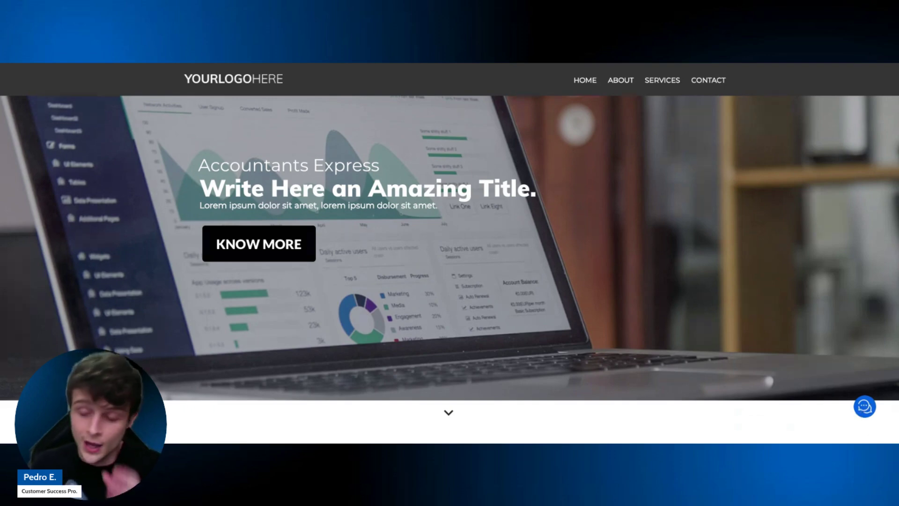
scroll(745, 363, down, 4)
scroll(764, 378, up, 4)
scroll(764, 378, down, 11)
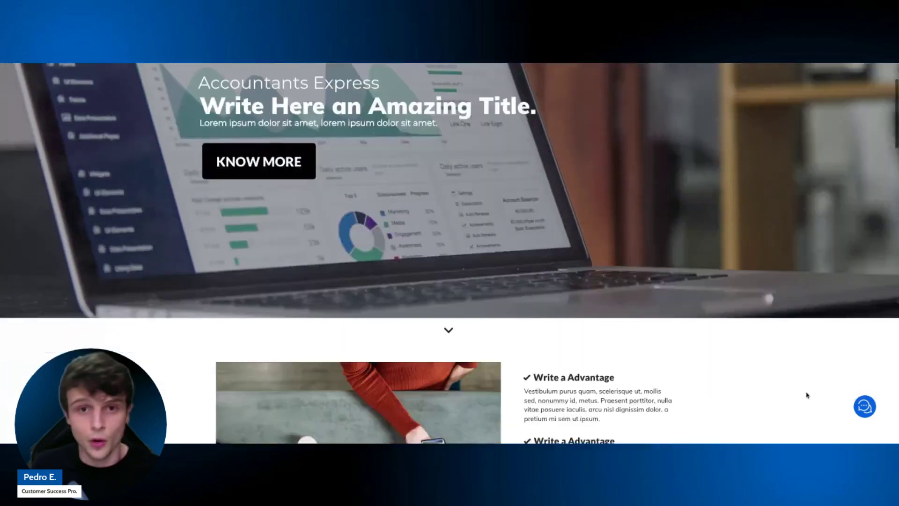
scroll(738, 376, down, 7)
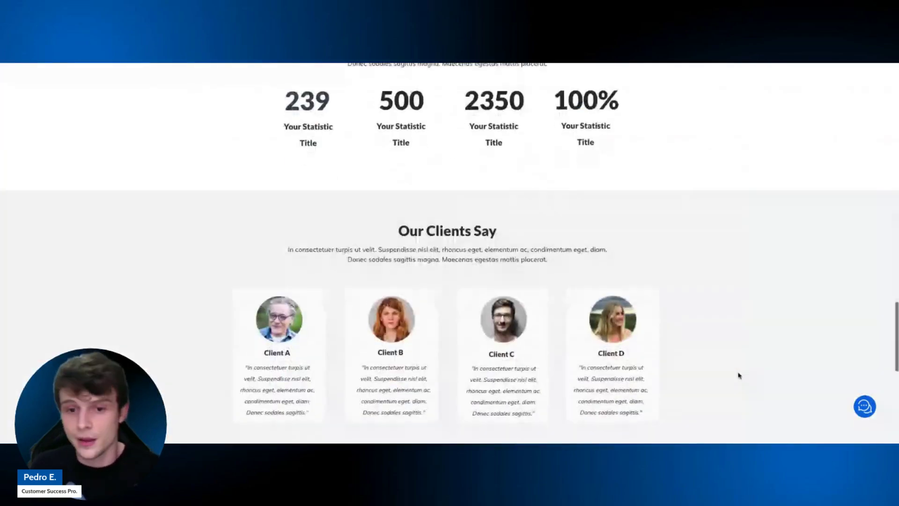
scroll(755, 365, up, 8)
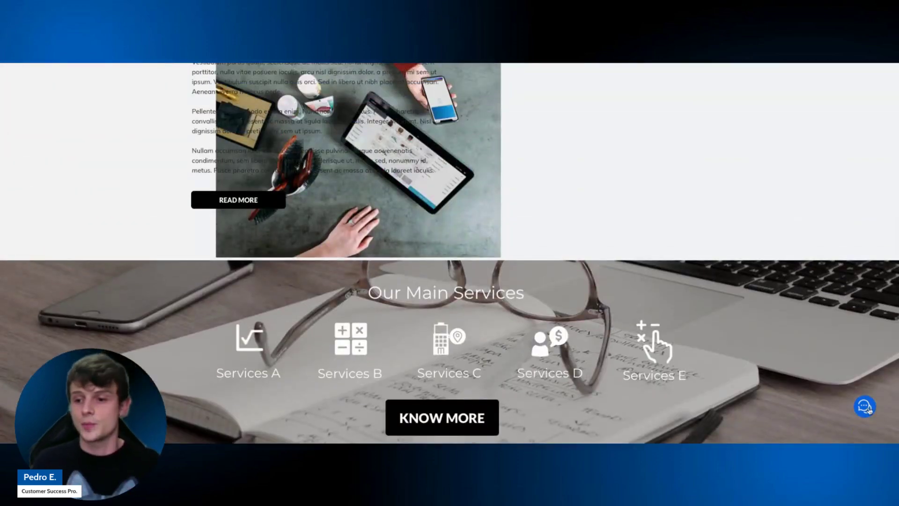
click(867, 407)
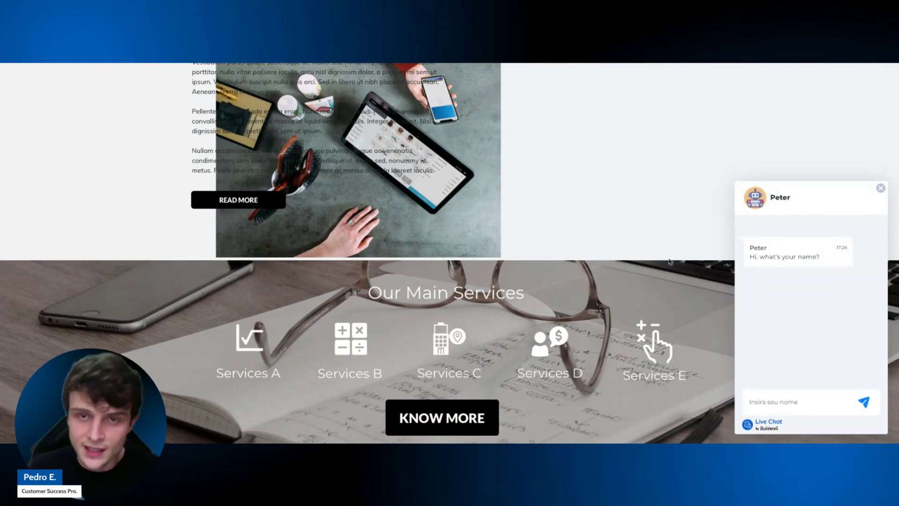
click(880, 188)
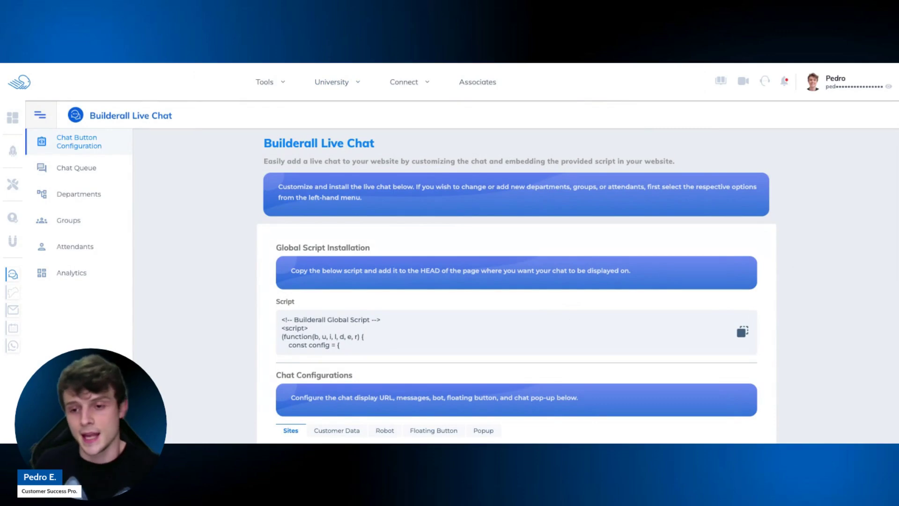
Copy the Global Script again from the Live Chat configuration page.
scroll(584, 270, down, 1)
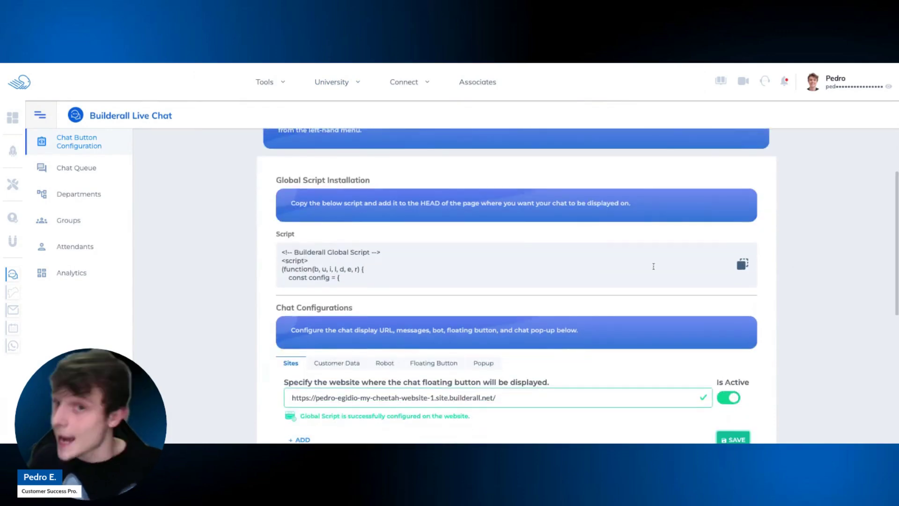
click(743, 265)
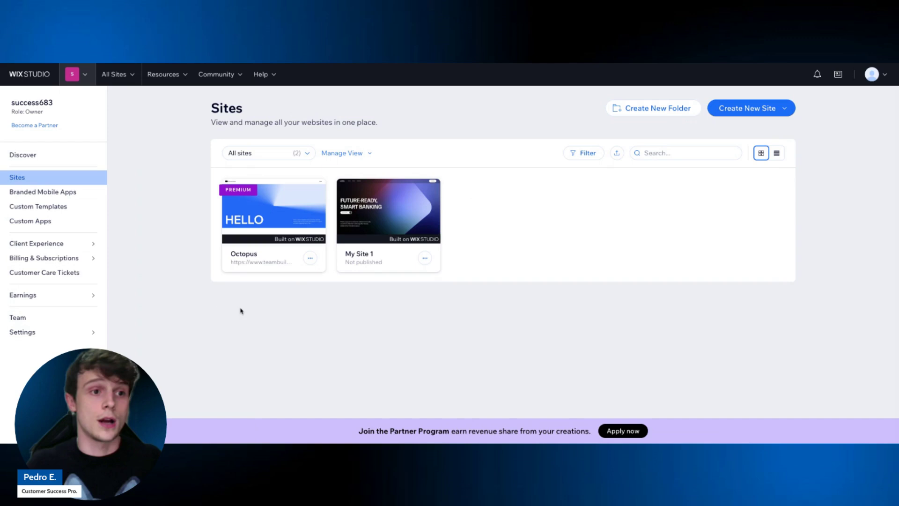
Open the Octopus site's Settings and go to Advanced > Custom code.
mouse_move(281, 235)
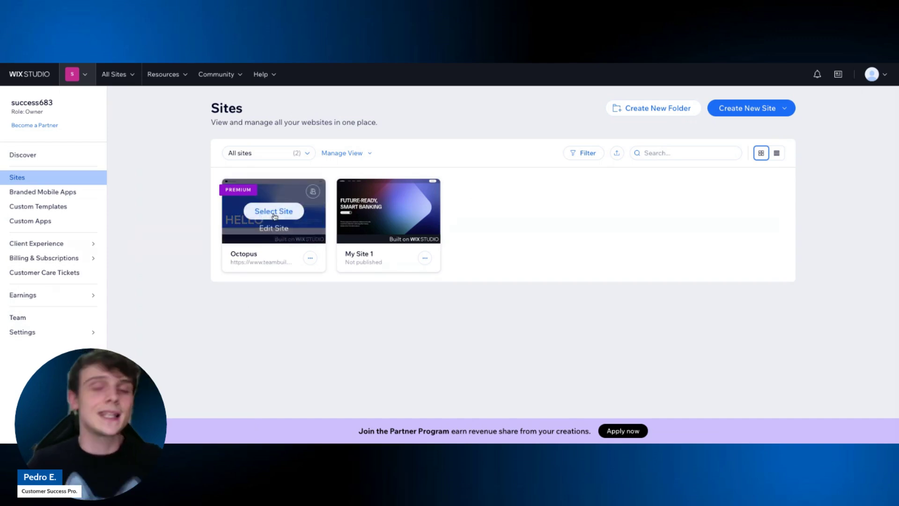
click(274, 213)
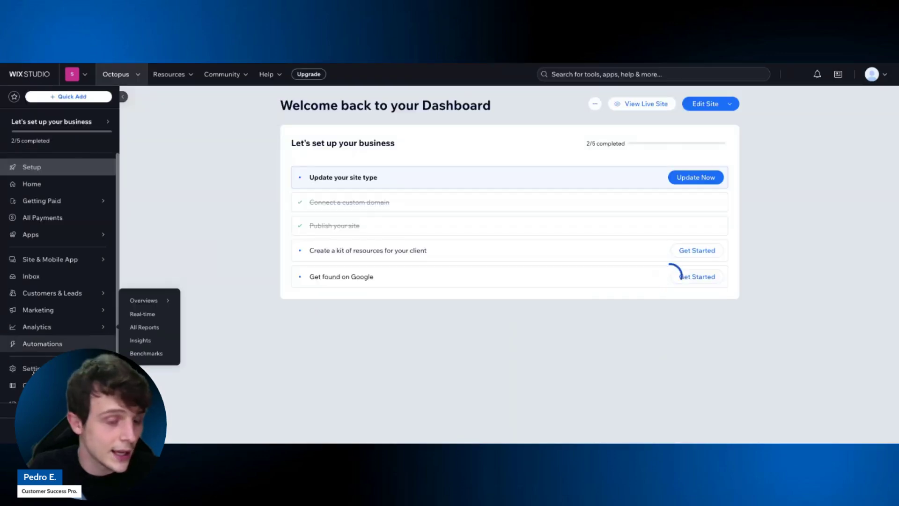
click(29, 368)
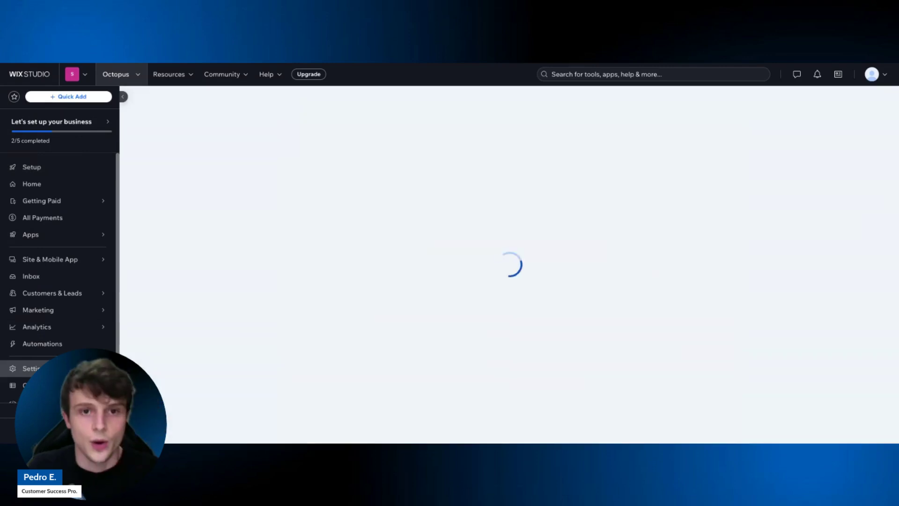
scroll(211, 269, down, 5)
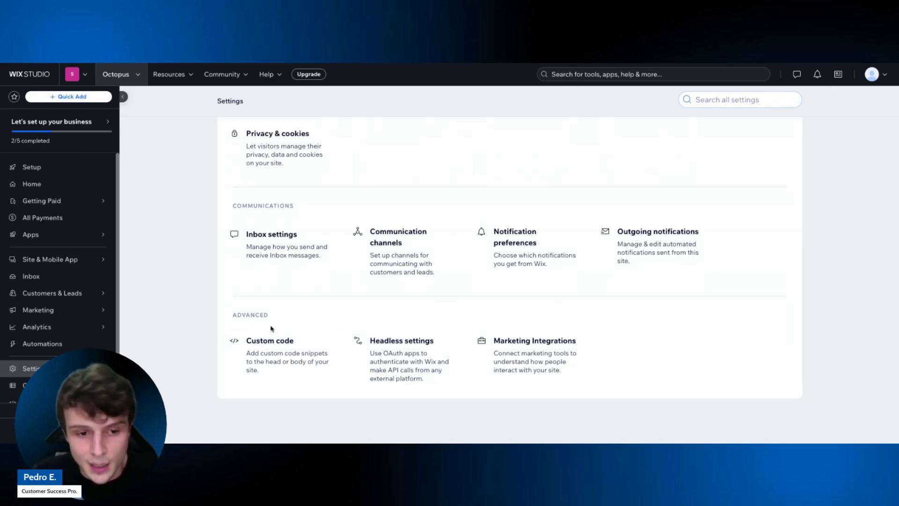
drag(276, 319, 231, 318)
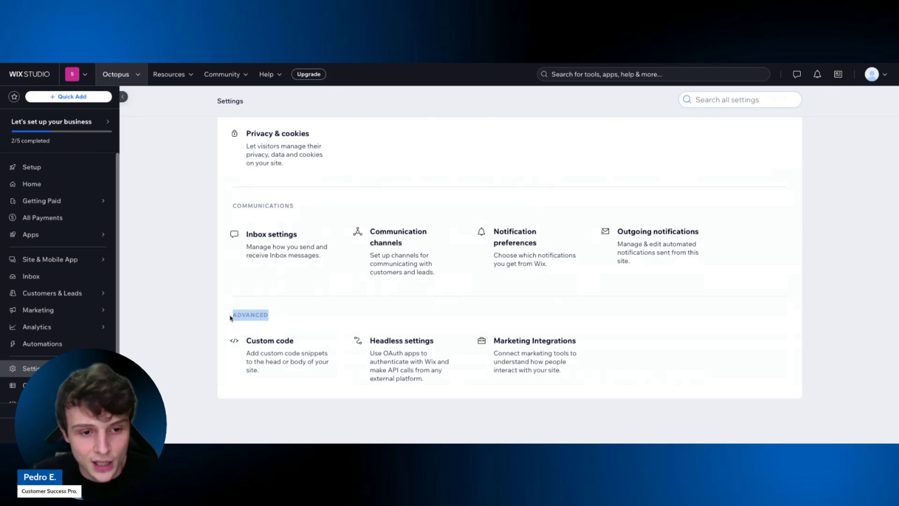
click(308, 315)
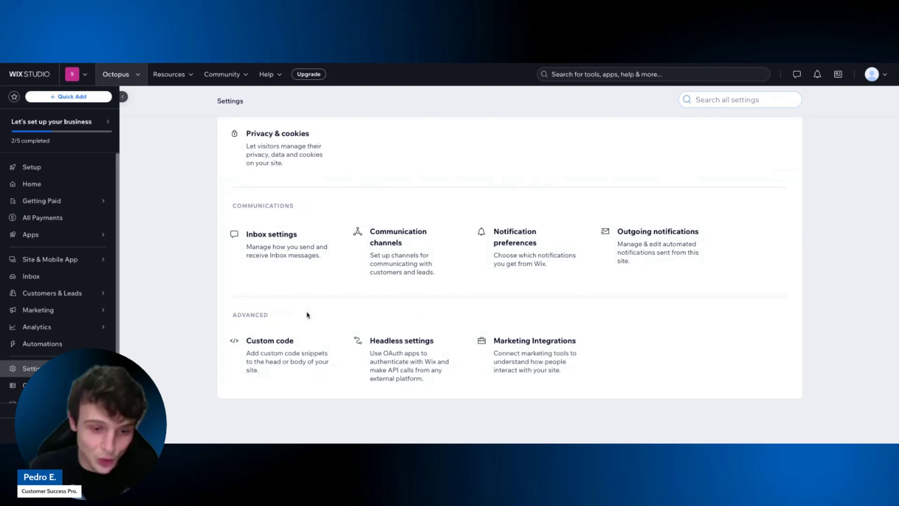
click(304, 353)
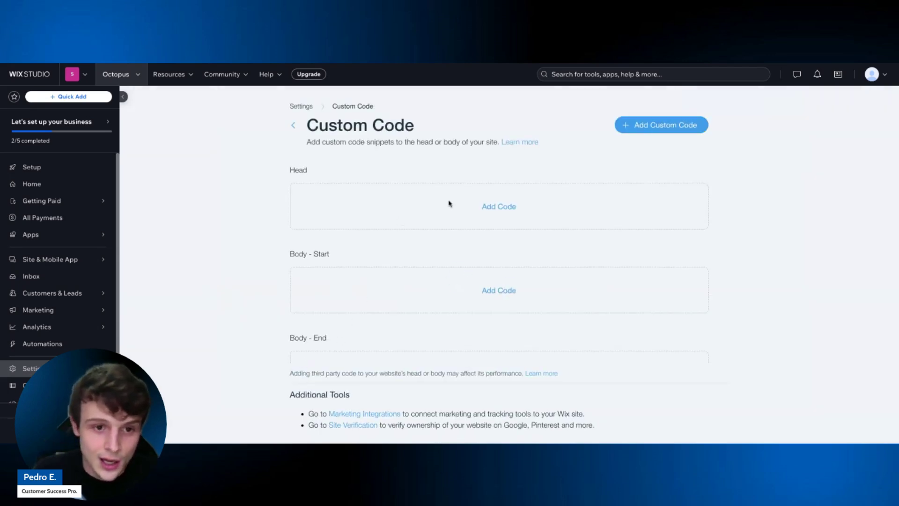
drag(315, 175, 292, 172)
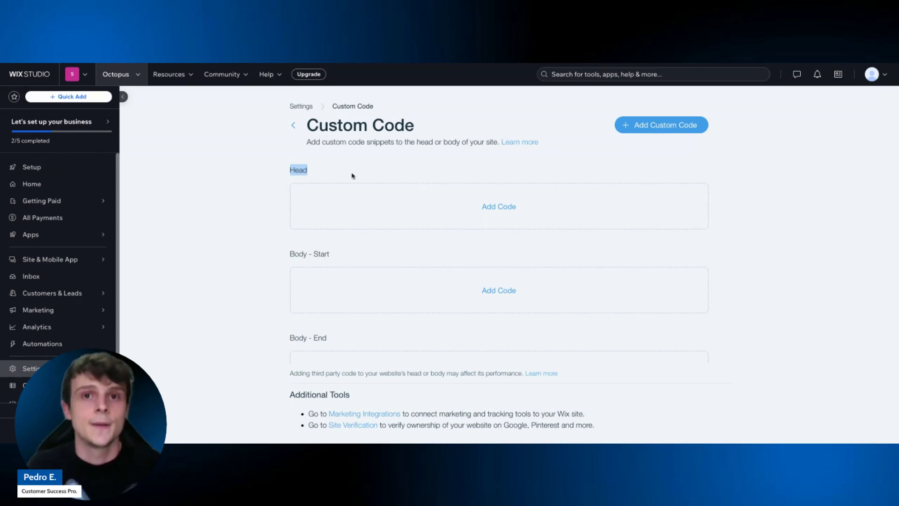
click(452, 63)
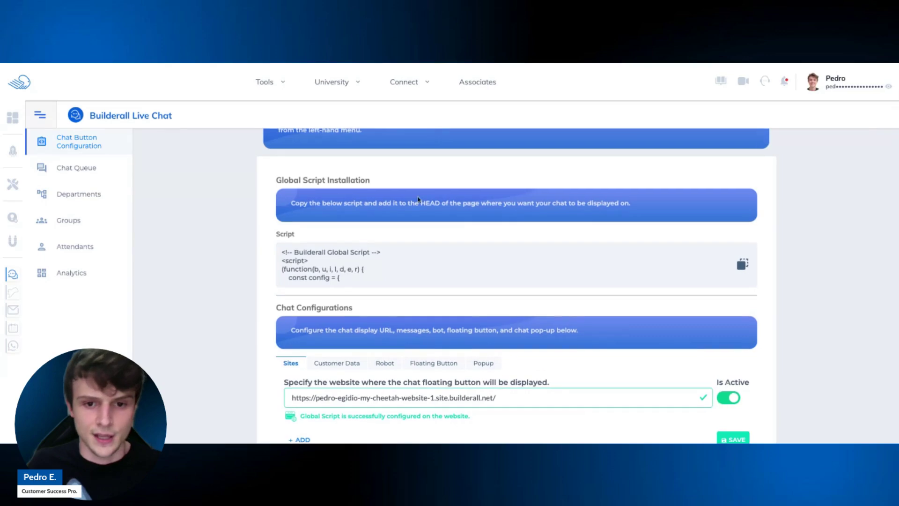
drag(420, 204, 439, 203)
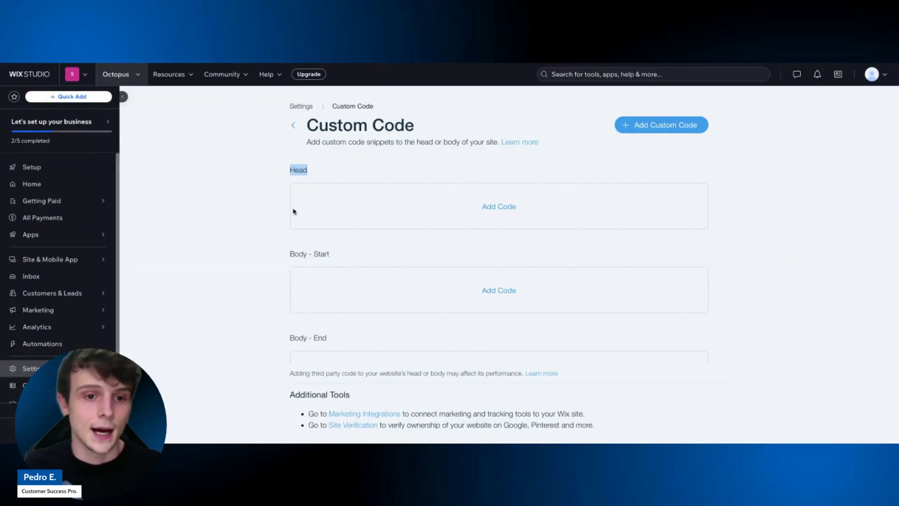
click(506, 208)
Paste the chat script as a Head snippet named 'Builderall Live Chat' on all pages and apply.
click(406, 182)
key(ctrl+v)
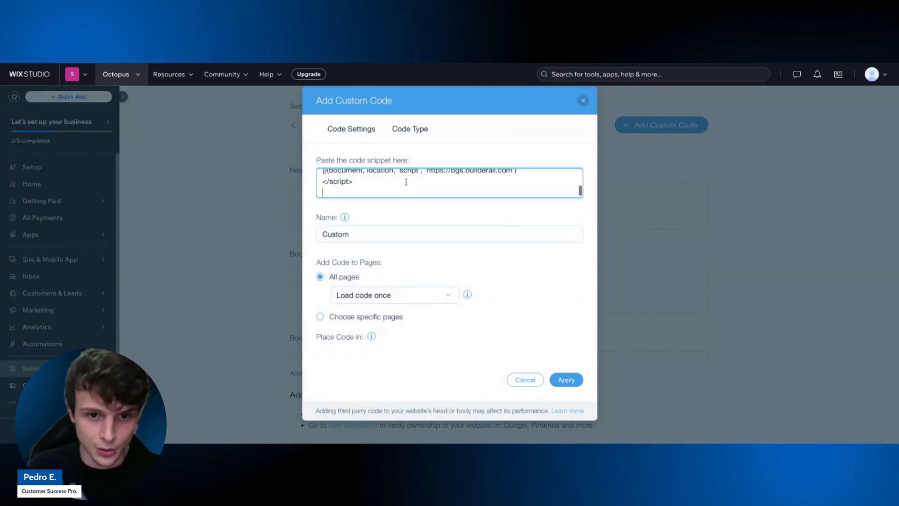
click(381, 230)
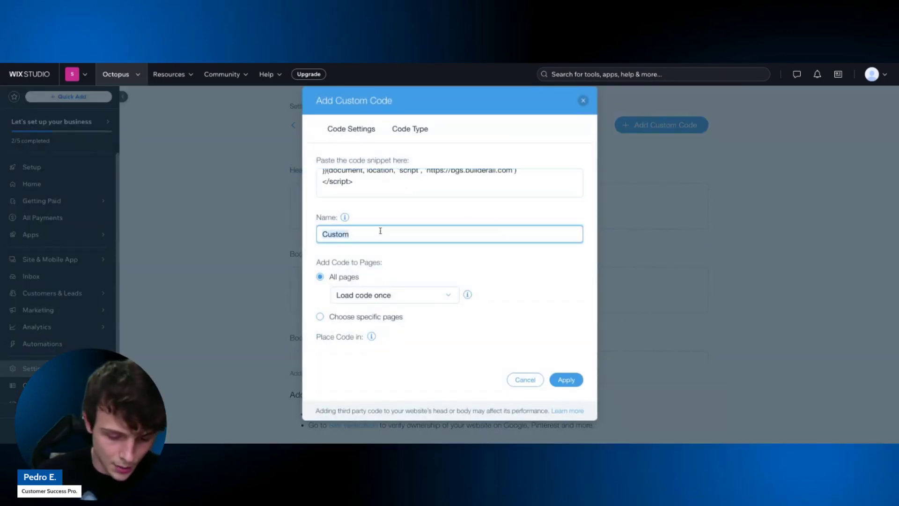
key(BackSpace)
key(BackSpace)
key(BackSpace)
key(BackSpace)
key(BackSpace)
key(BackSpace)
text(Builderall Liv)
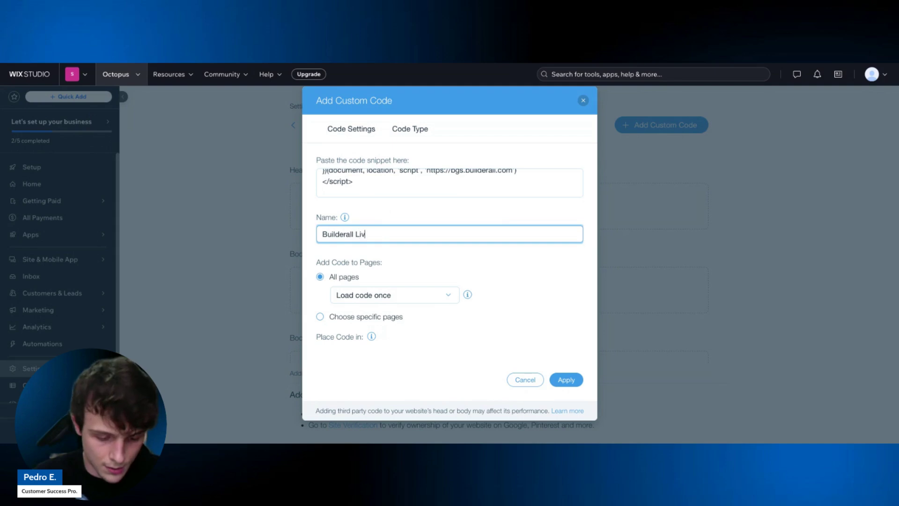
text(e Chat)
scroll(379, 246, down, 1)
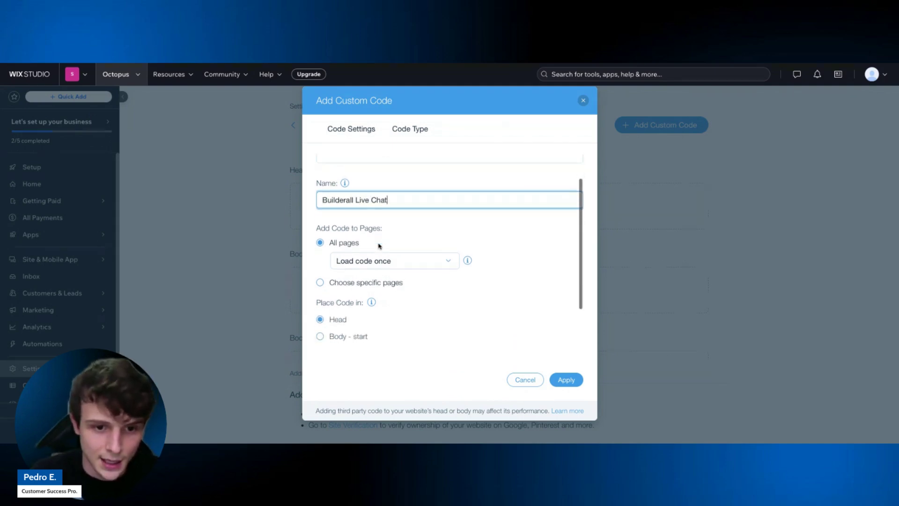
scroll(382, 295, down, 1)
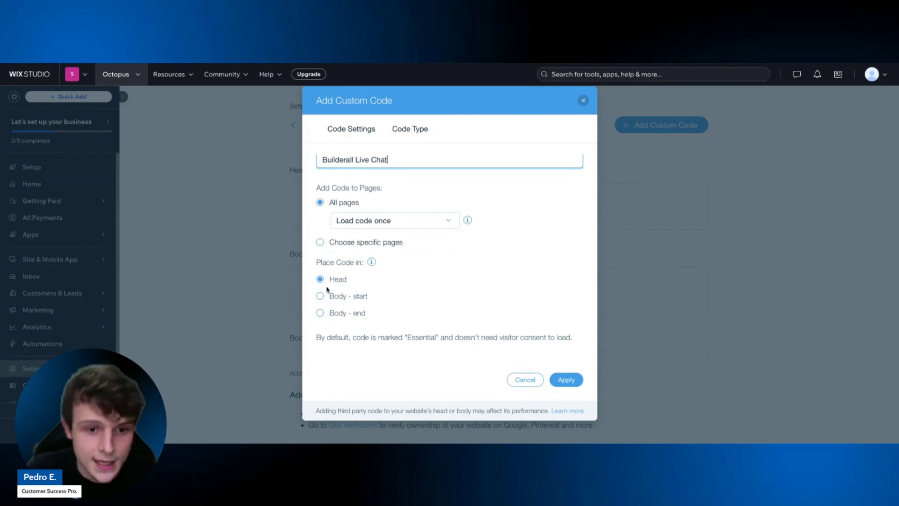
scroll(355, 284, down, 1)
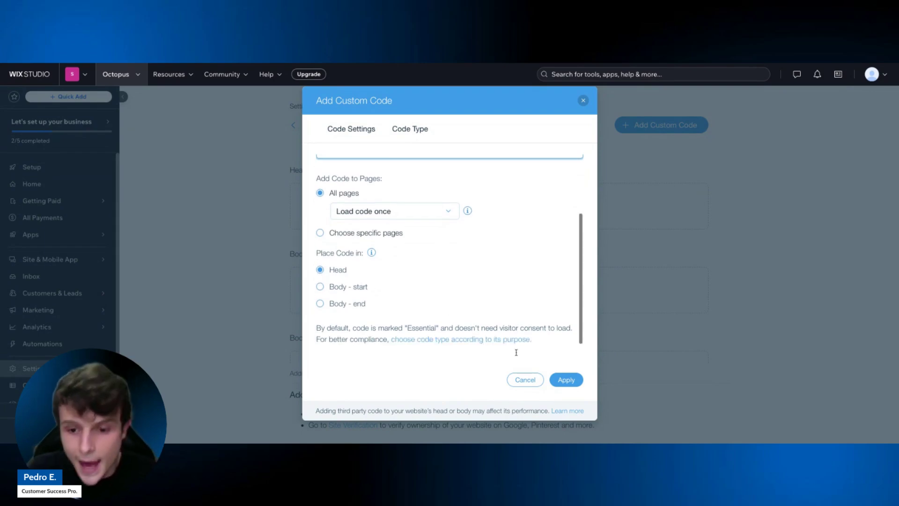
click(568, 379)
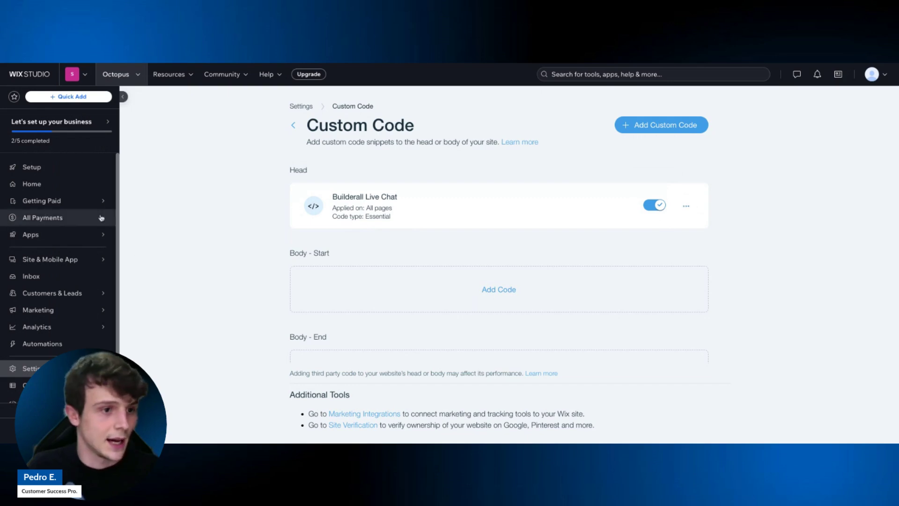
From the Wix Studio sites list, open the Octopus site in the editor via Edit site.
click(42, 234)
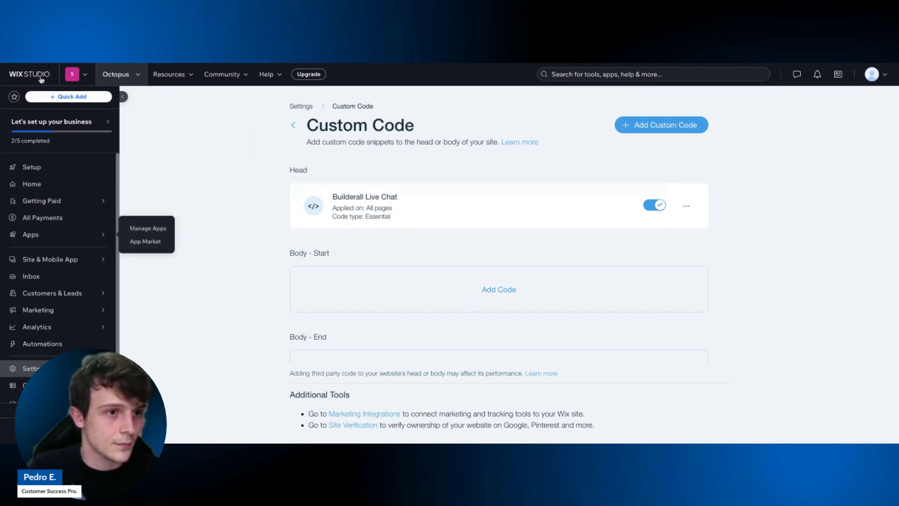
click(40, 79)
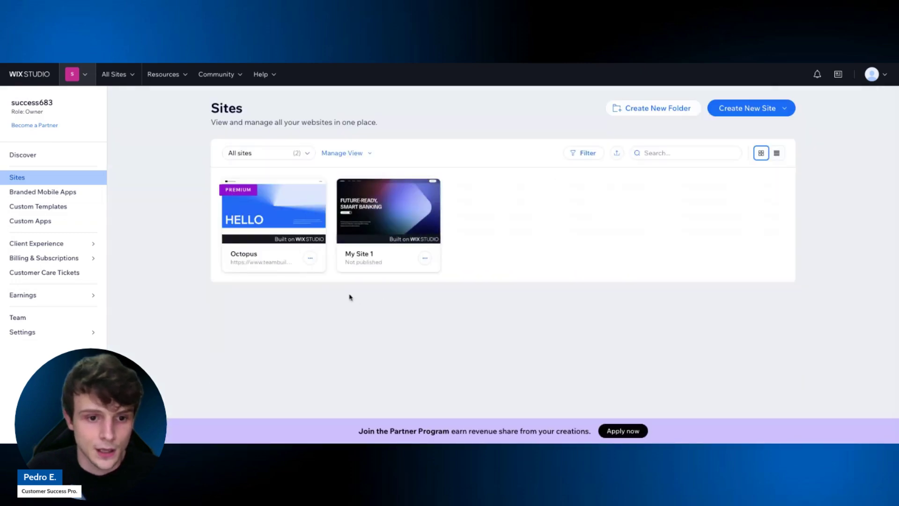
click(310, 258)
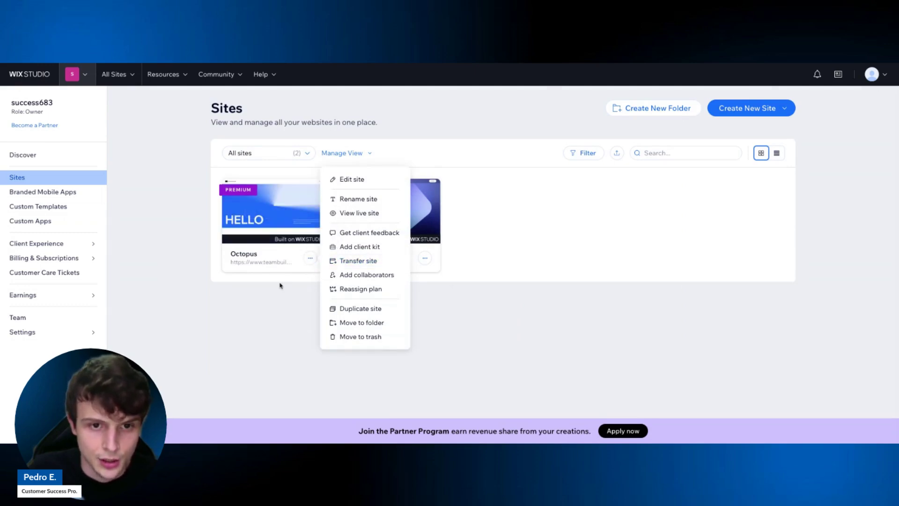
click(350, 185)
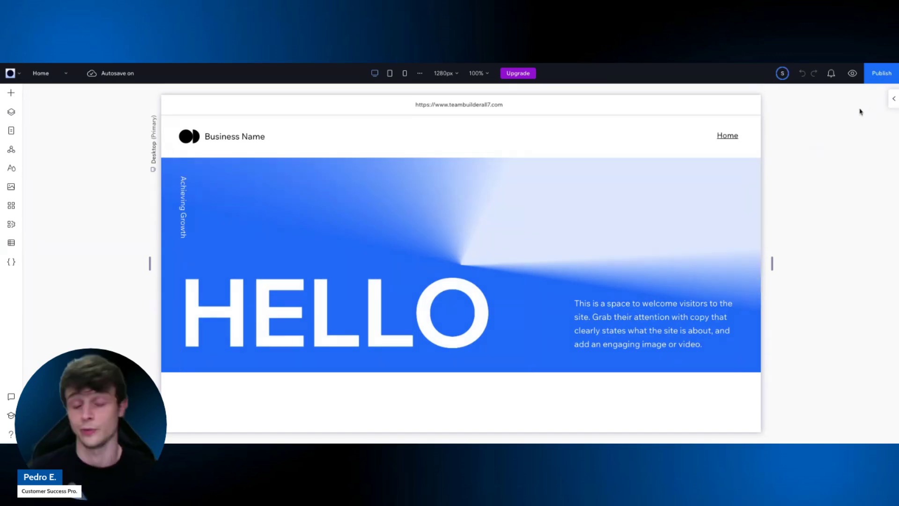
click(883, 74)
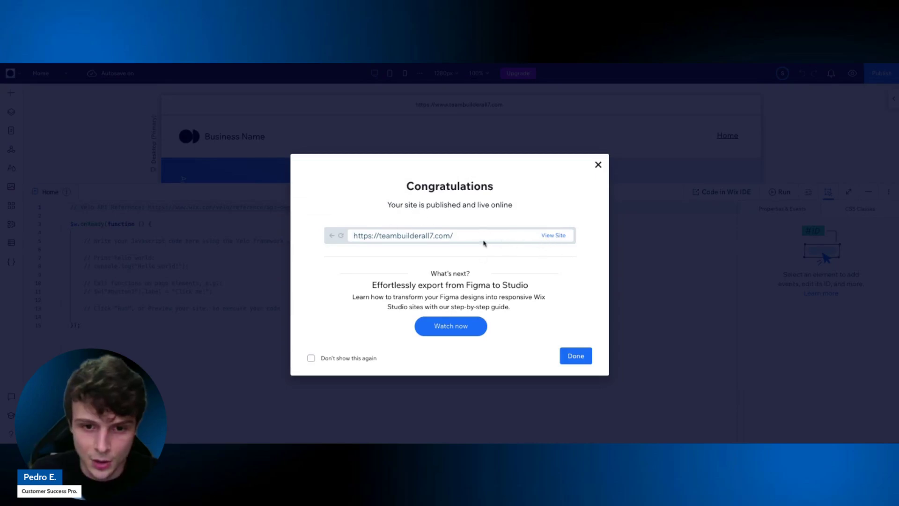
drag(482, 238, 334, 238)
key(ctrl+c)
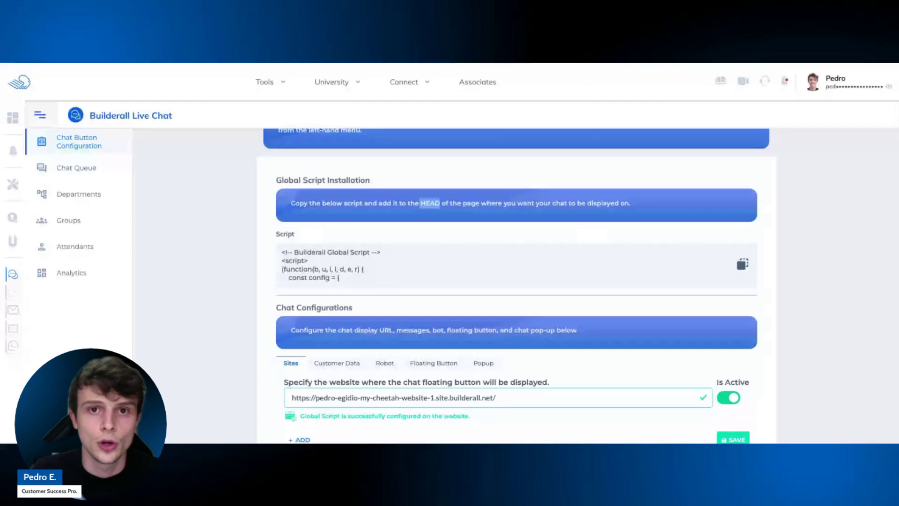
scroll(527, 187, down, 2)
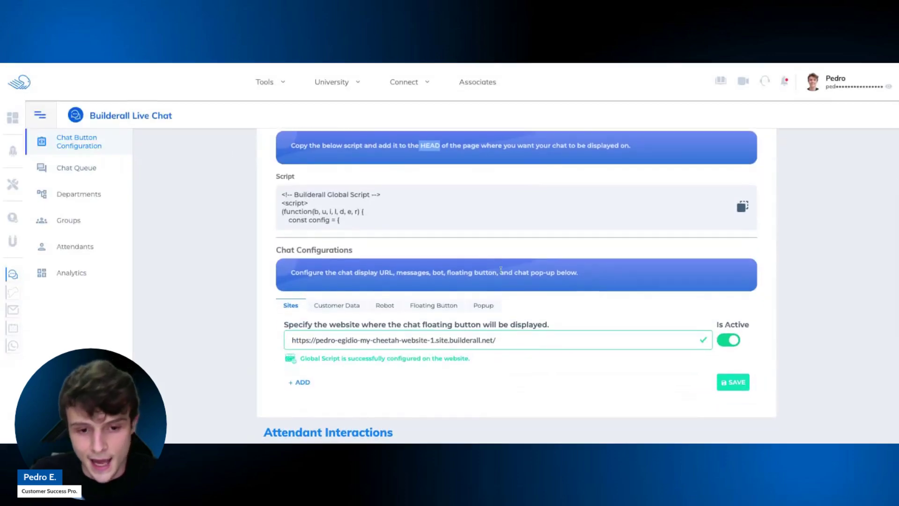
scroll(500, 268, down, 1)
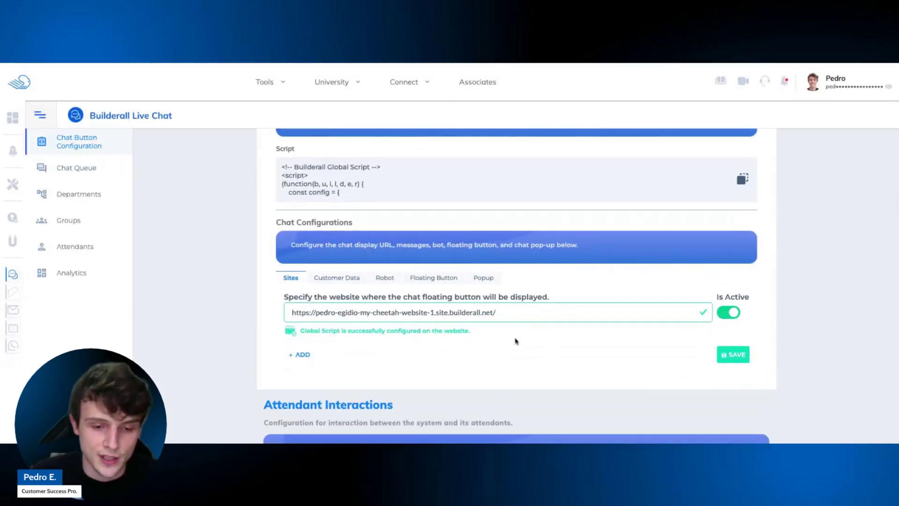
click(303, 355)
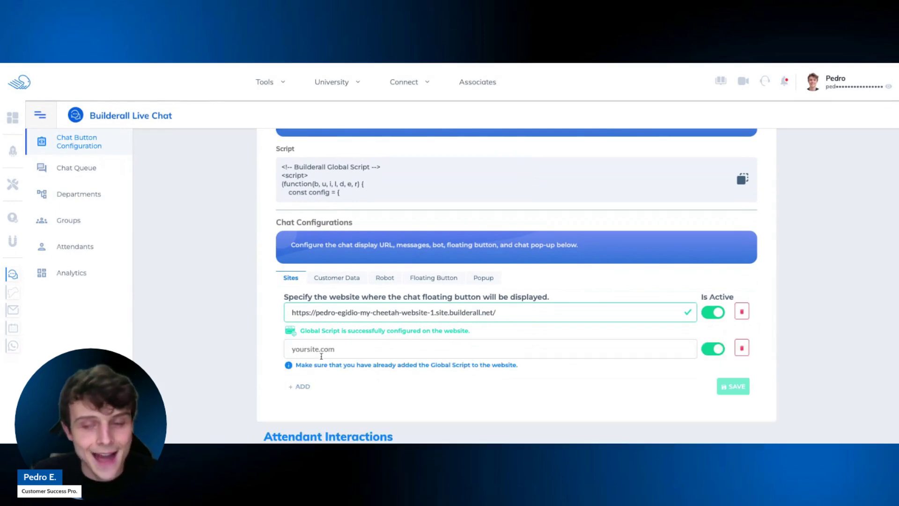
click(353, 354)
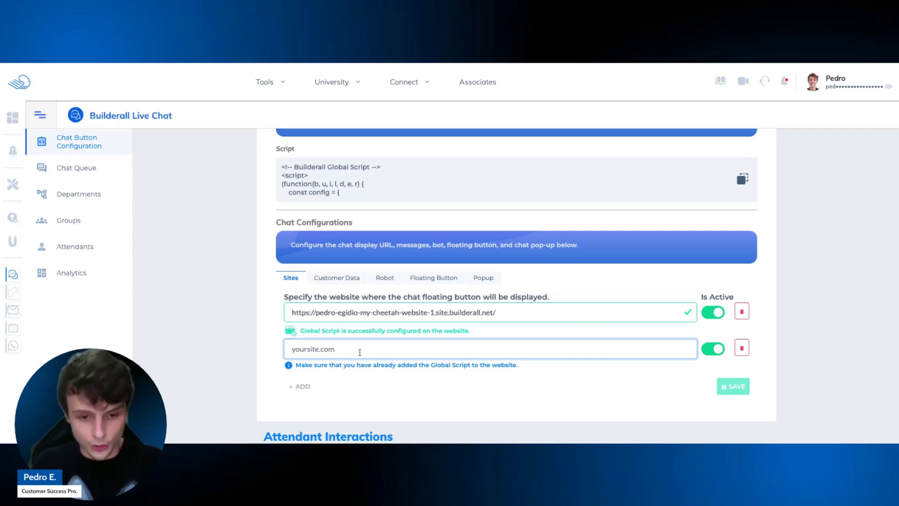
key(ctrl+v)
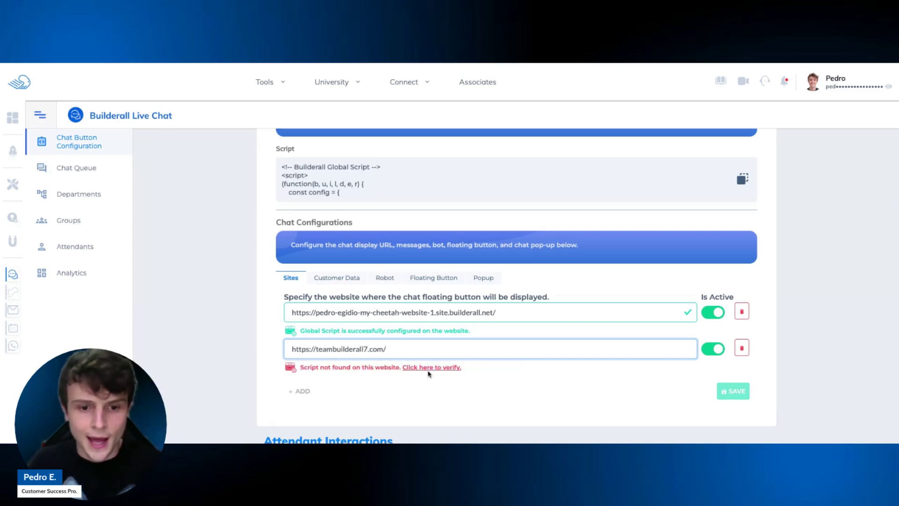
click(430, 373)
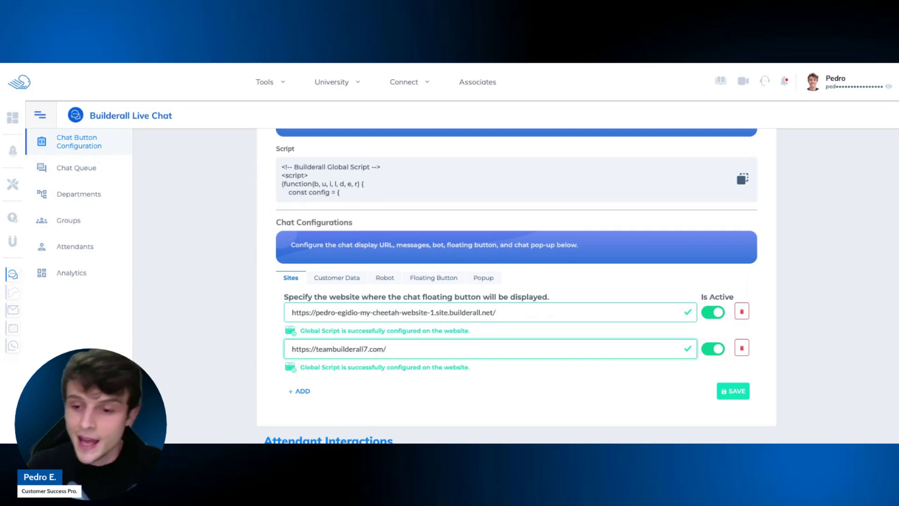
click(738, 397)
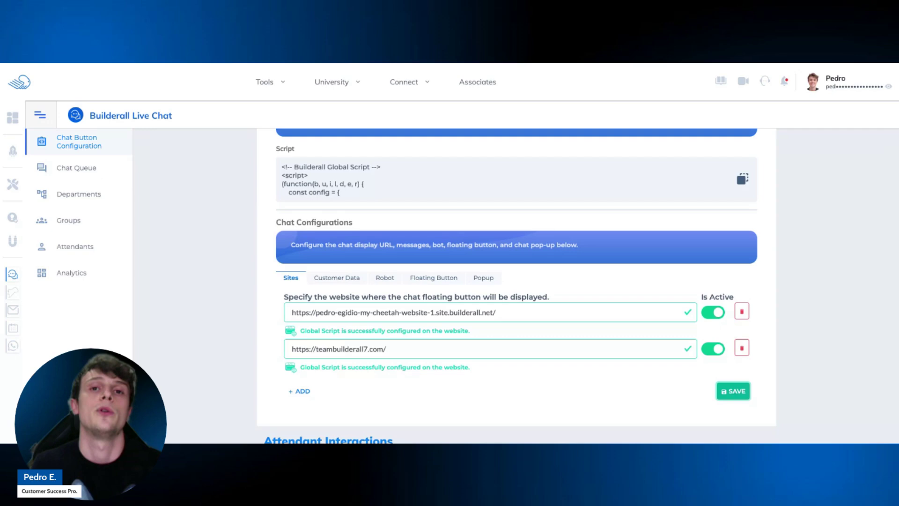
Add a blank third website row below the two verified site addresses.
scroll(428, 276, up, 3)
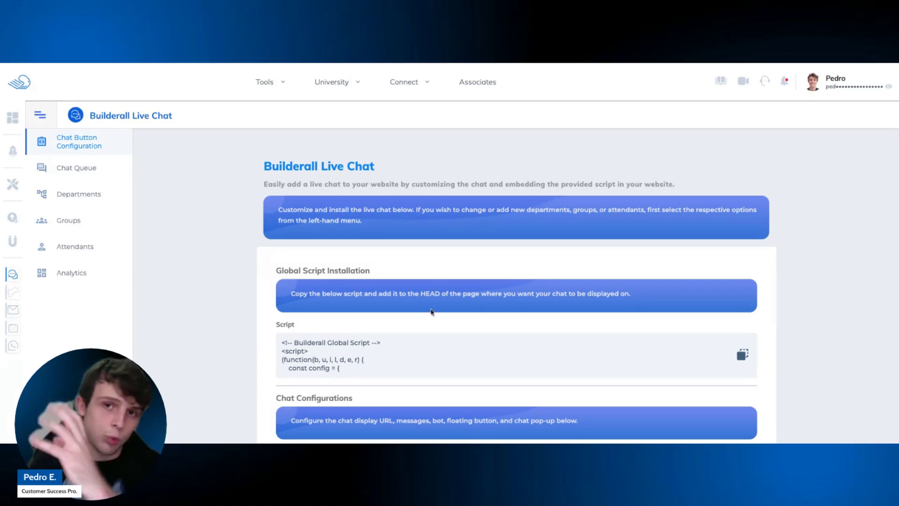
scroll(424, 312, down, 3)
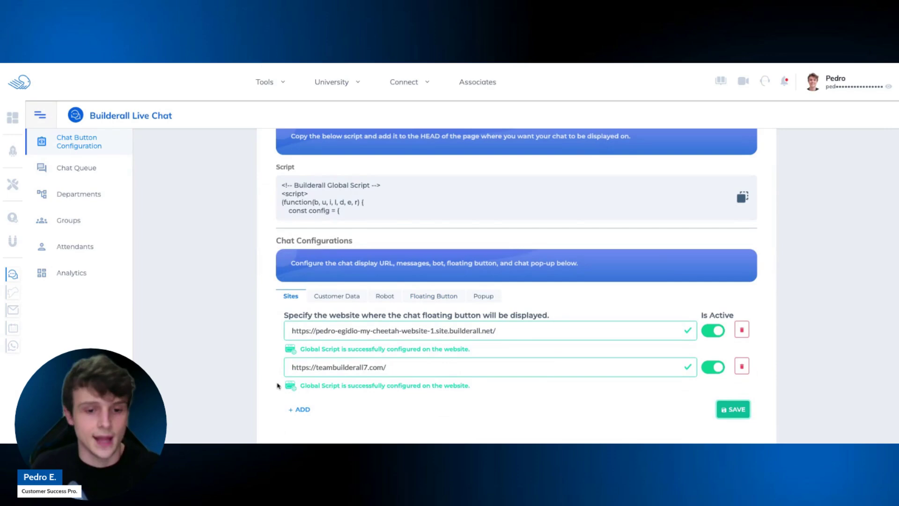
click(300, 410)
scroll(345, 385, down, 1)
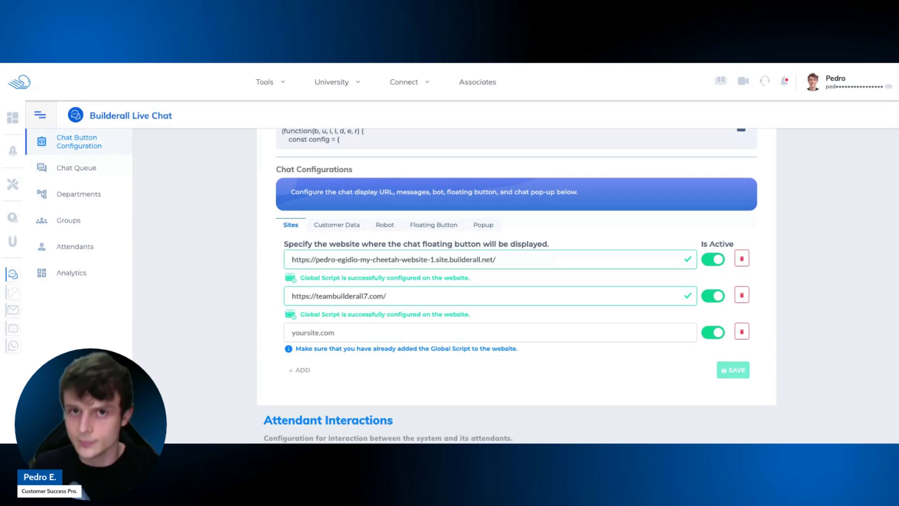
scroll(239, 265, up, 5)
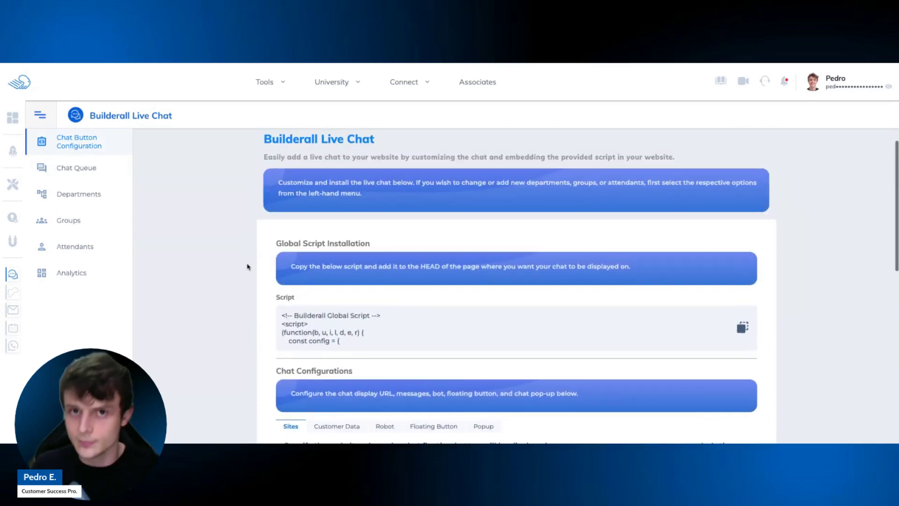